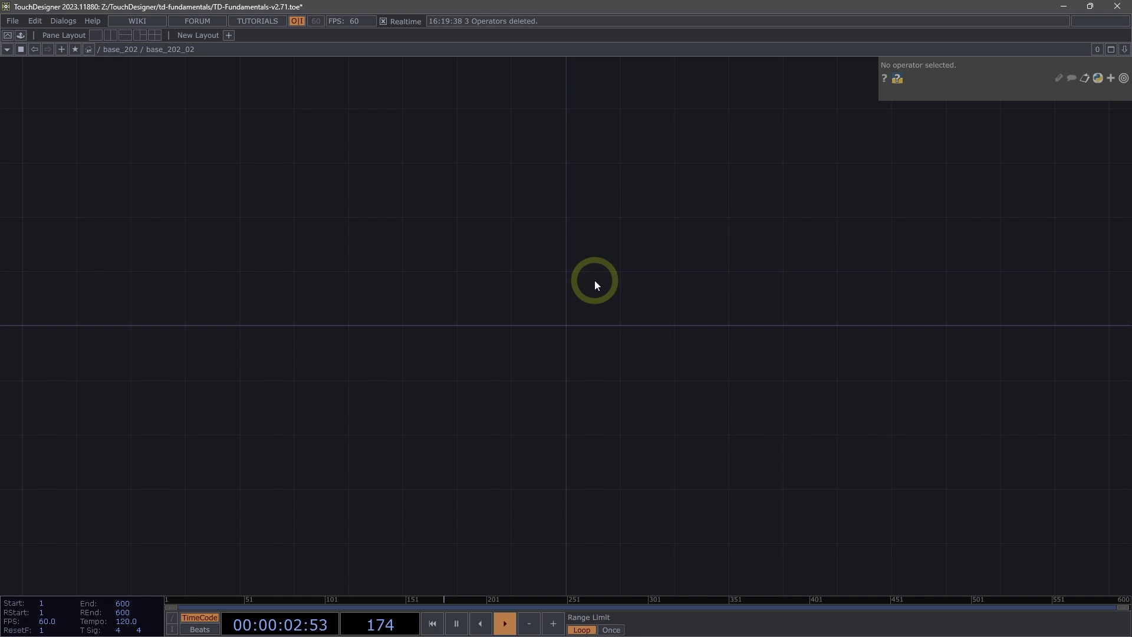
- Scroll up in the empty network before adding TOP operators
{"action": "scroll", "coordinate": [597, 295], "scroll_direction": "up", "scroll_amount": 2}
{"action": "scroll", "coordinate": [597, 295], "scroll_direction": "up", "scroll_amount": 2}
- Add a Displace TOP, displace1, and read its 'Not enough sources specified' error
{"action": "key", "text": "Tab"}
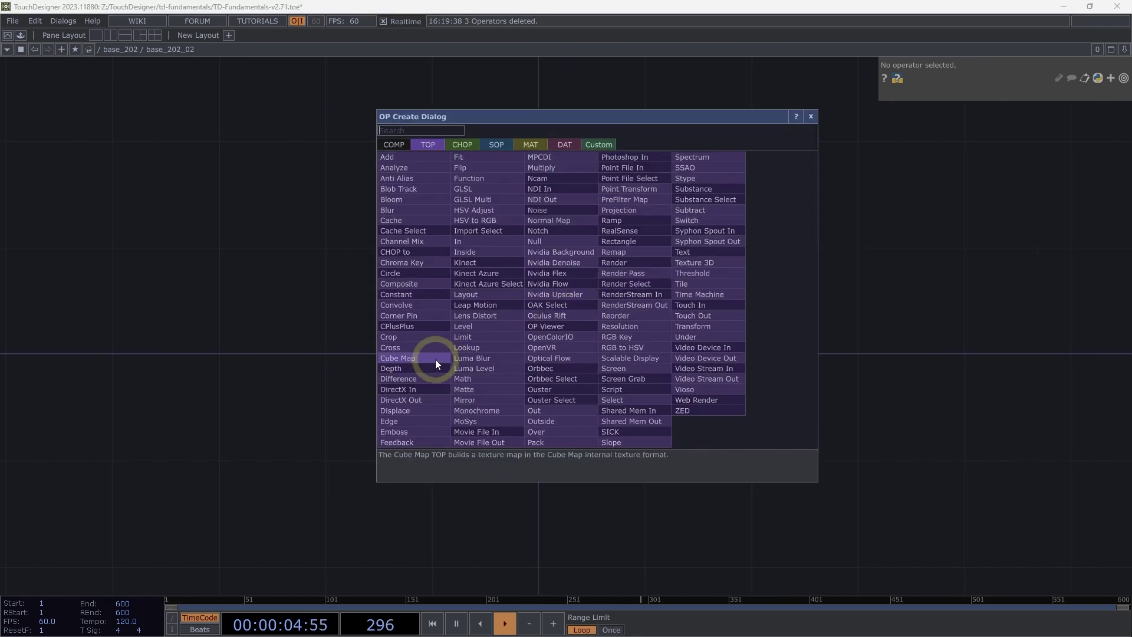
{"action": "left_click", "coordinate": [396, 410]}
{"action": "left_click", "coordinate": [614, 300]}
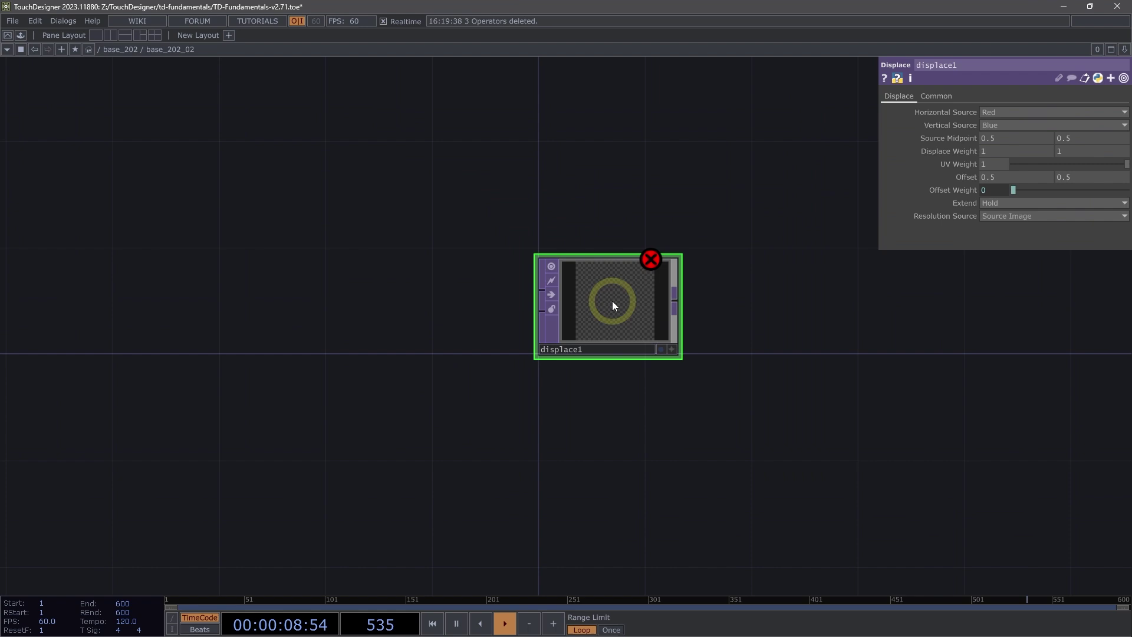
{"action": "left_click", "coordinate": [652, 259]}
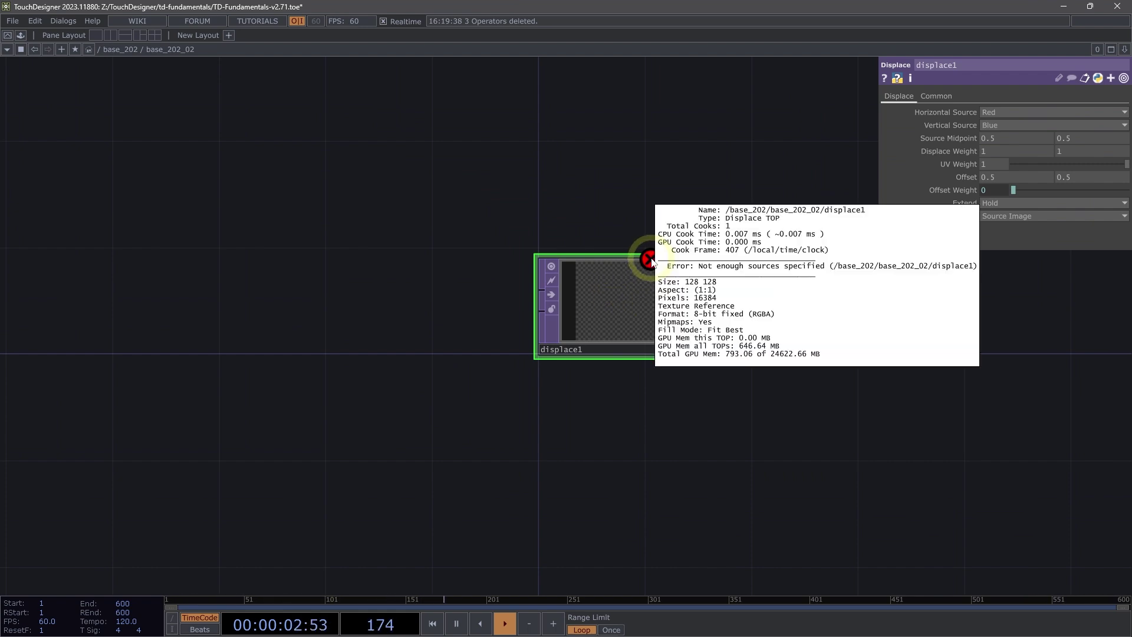
{"action": "scroll", "coordinate": [578, 306], "scroll_direction": "up", "scroll_amount": 5}
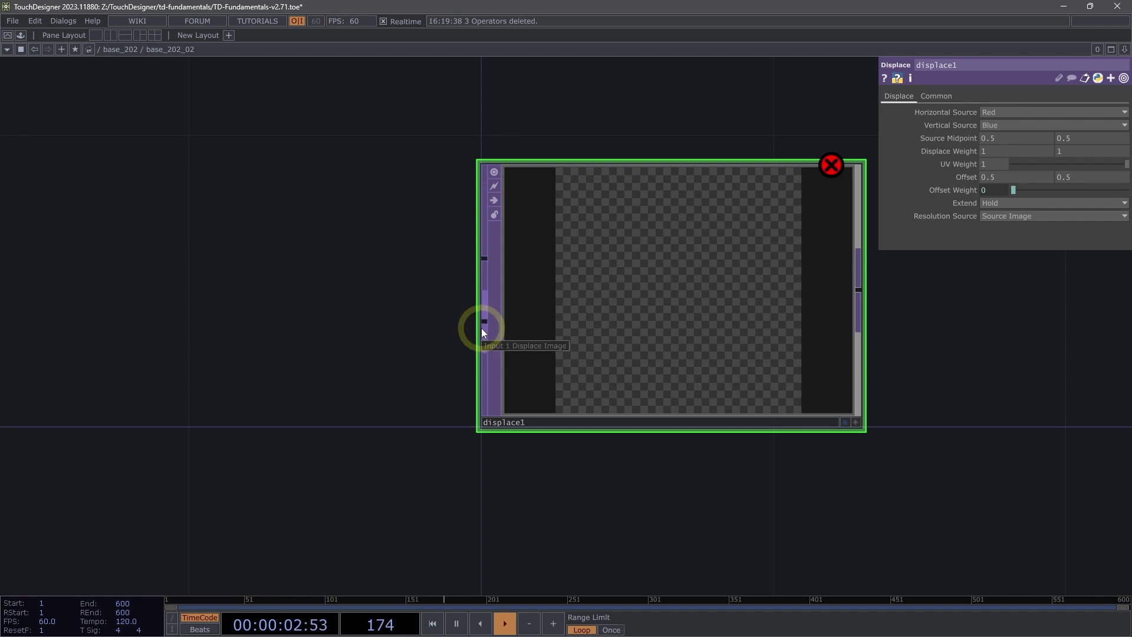
{"action": "scroll", "coordinate": [359, 338], "scroll_direction": "down", "scroll_amount": 2}
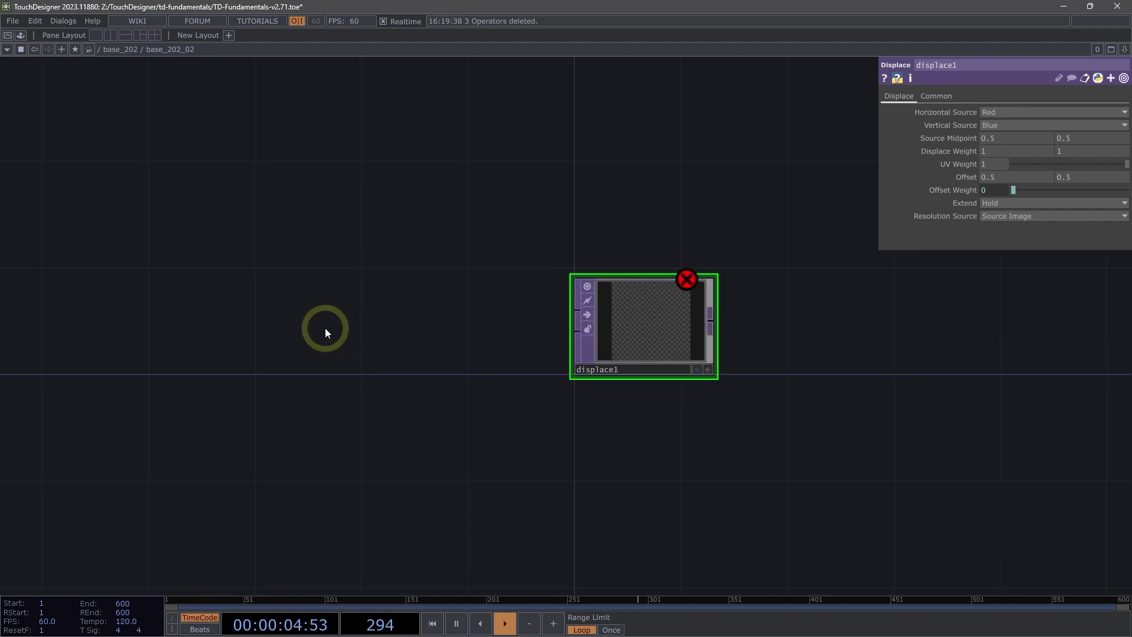
- Add circle1 with radius 0.1 and wire it into displace1's first input
{"action": "key", "text": "Tab"}
{"action": "left_click", "coordinate": [118, 306]}
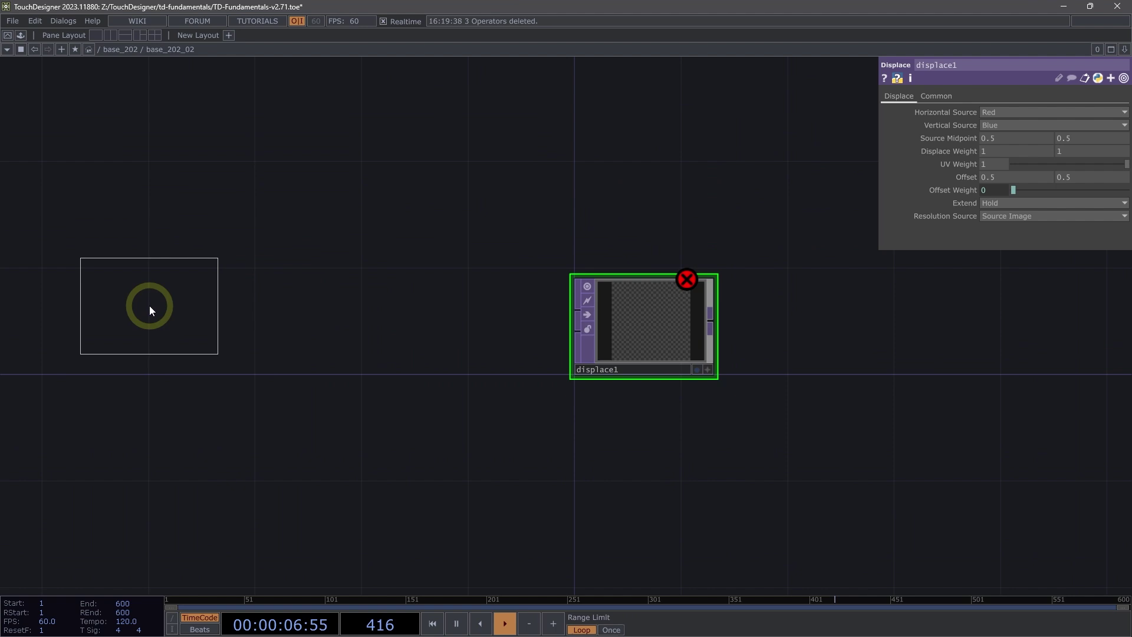
{"action": "left_click", "coordinate": [319, 319]}
{"action": "scroll", "coordinate": [319, 319], "scroll_direction": "up", "scroll_amount": 3}
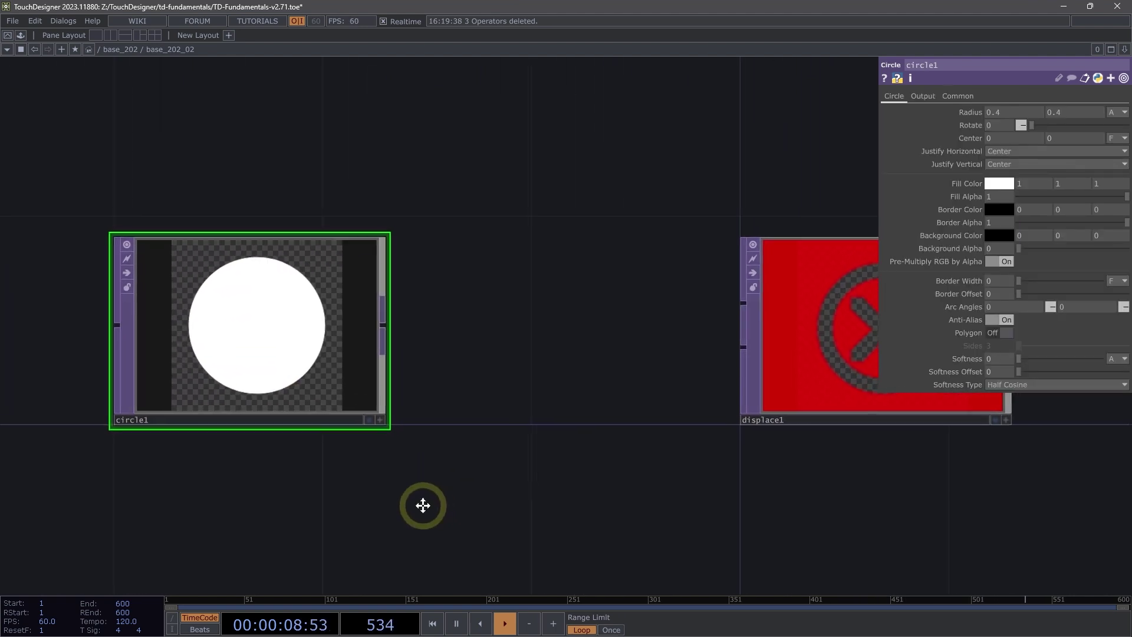
{"action": "middle_click_drag", "start_coordinate": [975, 113], "coordinate": [867, 140]}
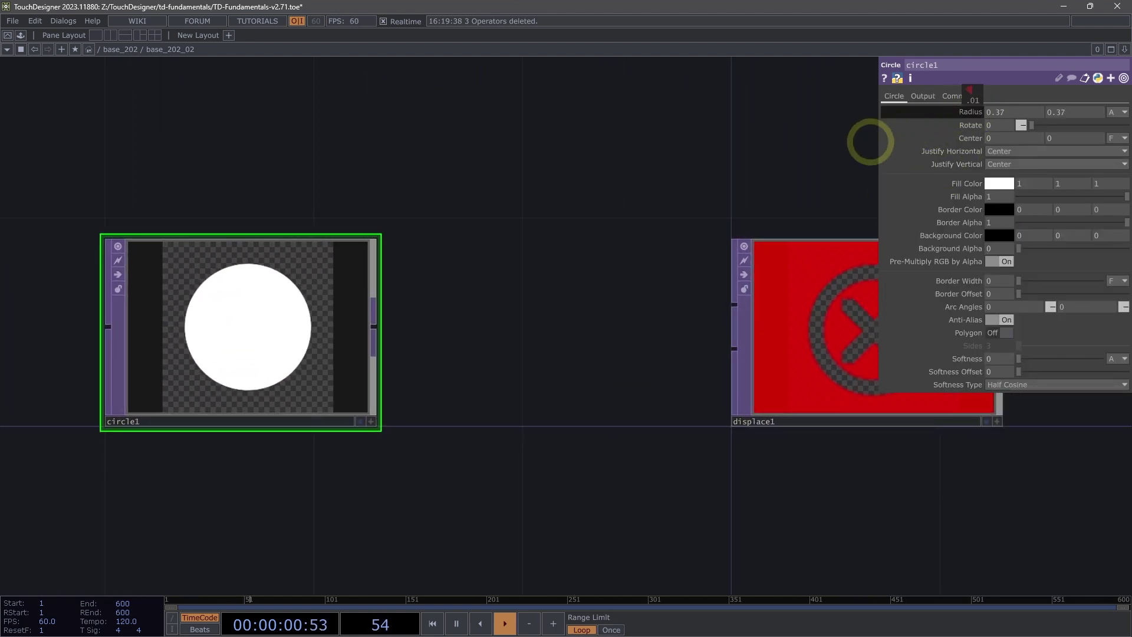
{"action": "mouse_move", "coordinate": [975, 122]}
{"action": "middle_mouse_down"}
{"action": "mouse_move", "coordinate": [889, 135]}
{"action": "mouse_move", "coordinate": [974, 113]}
{"action": "middle_mouse_up"}
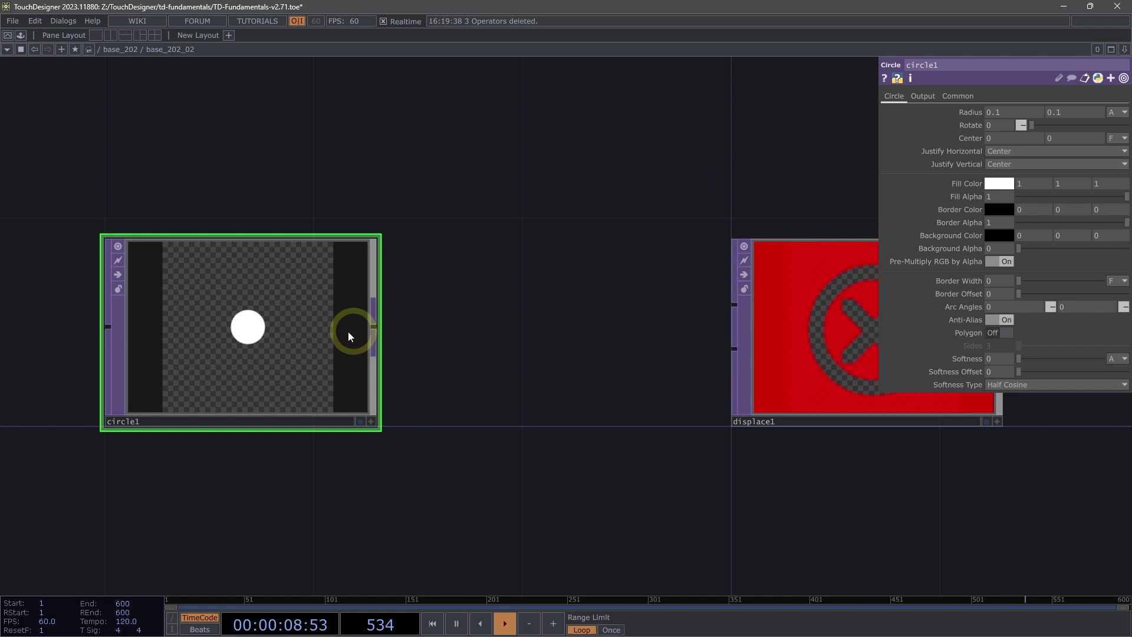
{"action": "left_click_drag", "start_coordinate": [373, 326], "coordinate": [738, 309]}
{"action": "scroll", "coordinate": [738, 309], "scroll_direction": "down", "scroll_amount": 5}
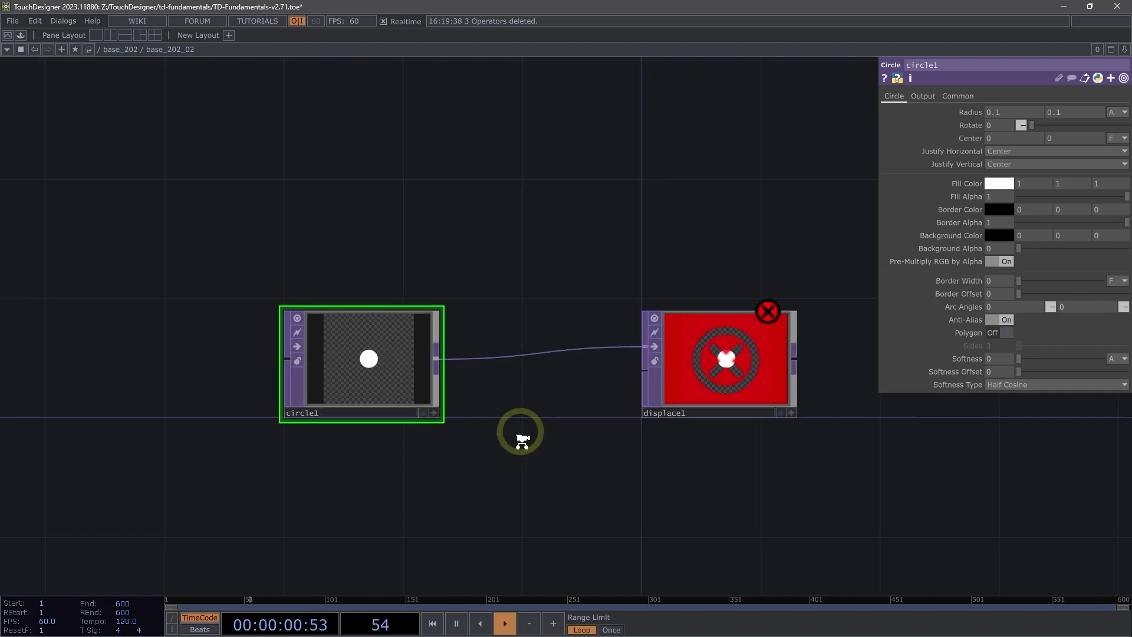
{"action": "scroll", "coordinate": [454, 418], "scroll_direction": "up", "scroll_amount": 2}
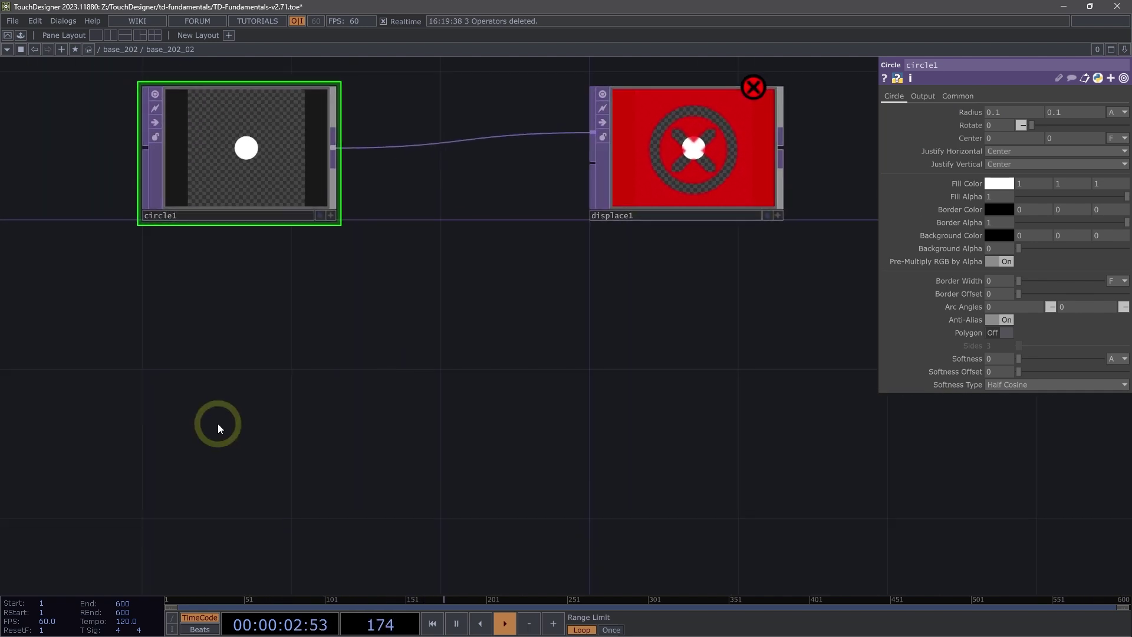
- Add constant1 coloured 0.5 grey and wire it into displace1's second input
{"action": "key", "text": "Tab"}
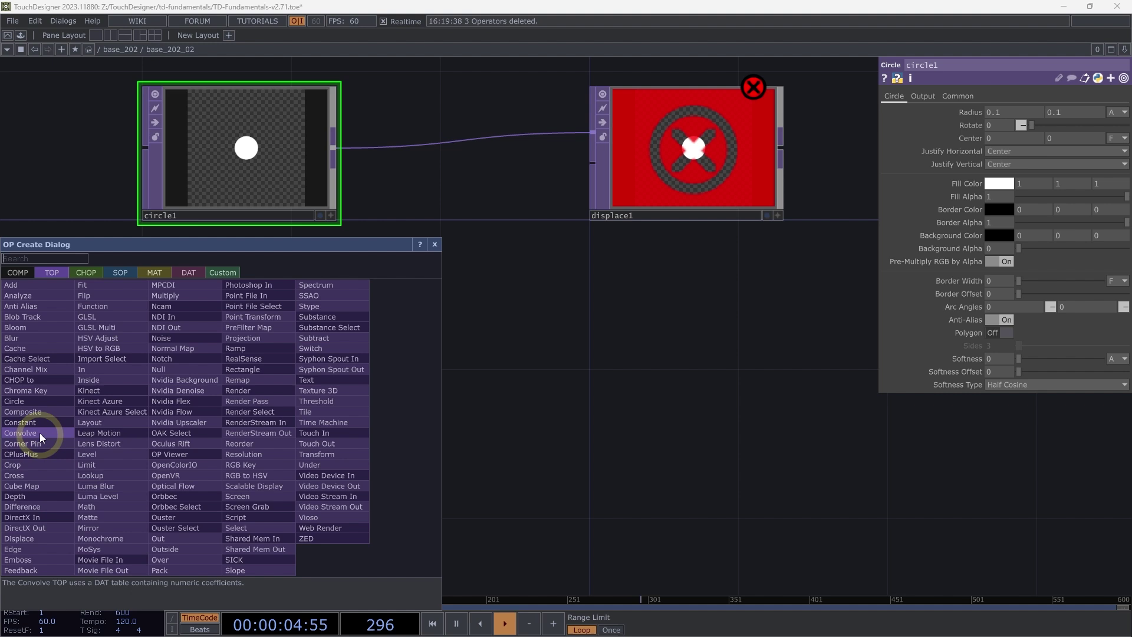
{"action": "left_click", "coordinate": [46, 422]}
{"action": "left_click", "coordinate": [236, 443]}
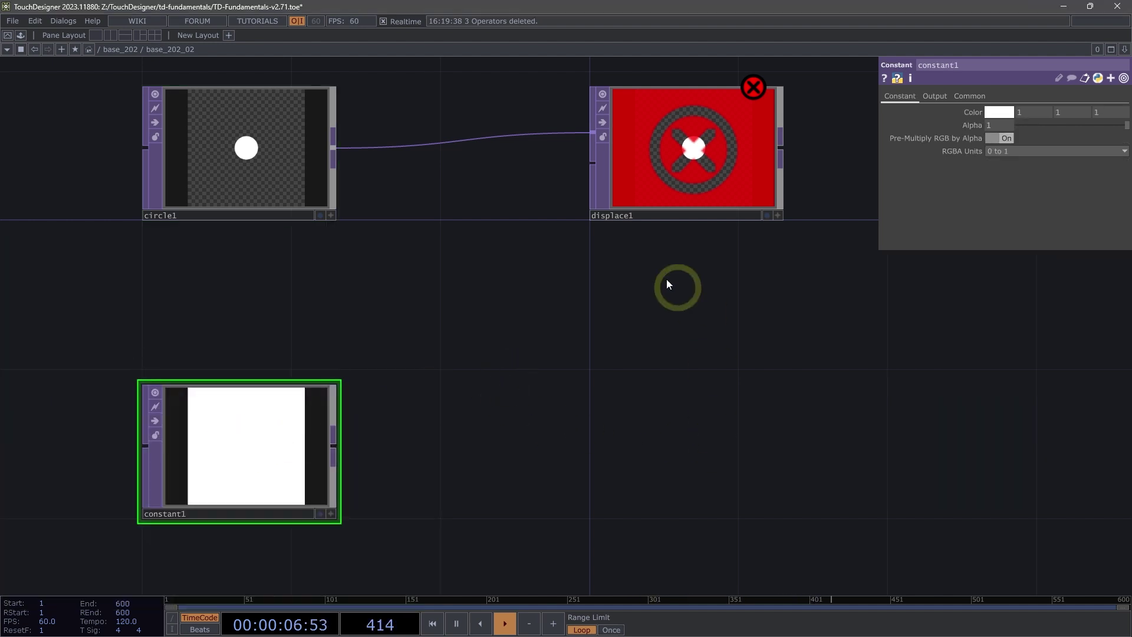
{"action": "left_click_drag", "start_coordinate": [705, 152], "coordinate": [704, 301]}
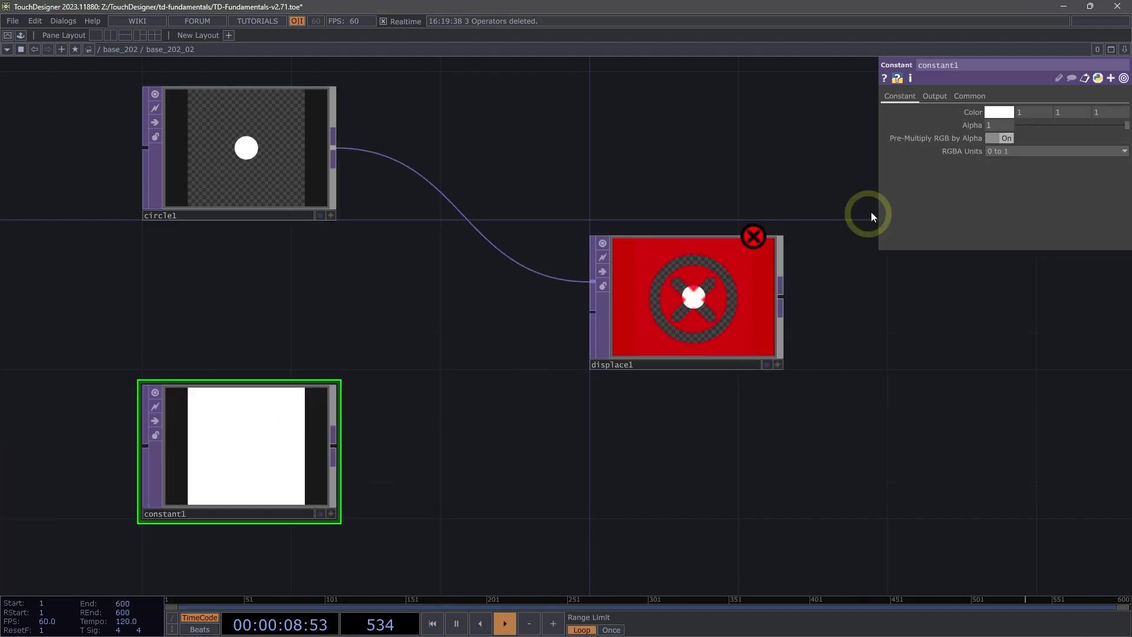
{"action": "middle_click_drag", "start_coordinate": [1009, 108], "coordinate": [926, 121]}
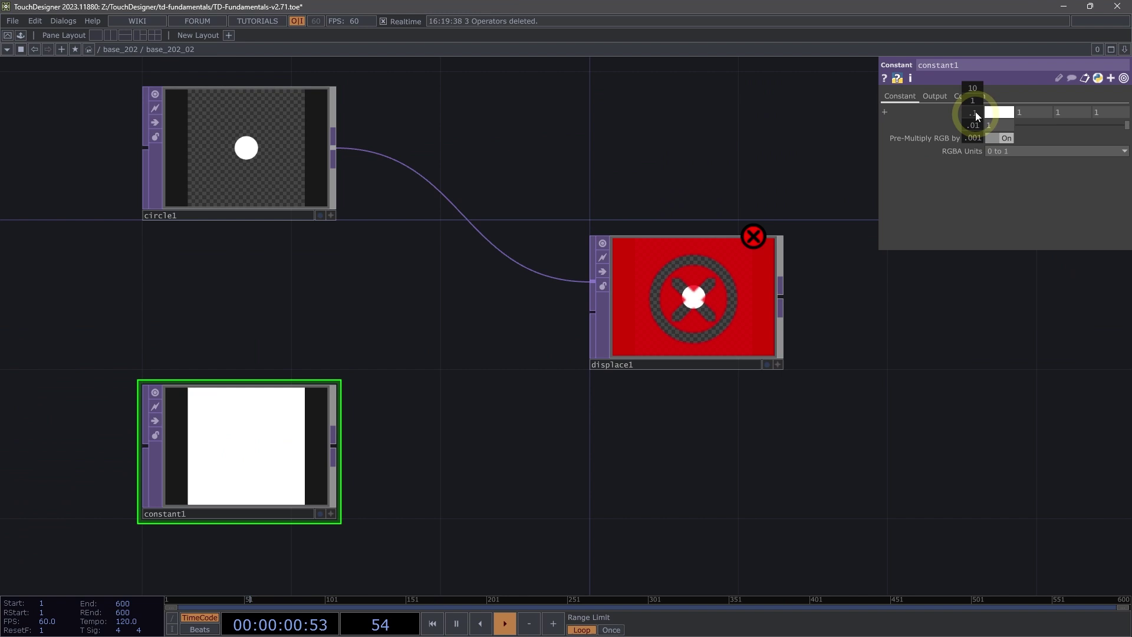
{"action": "middle_click_drag", "start_coordinate": [925, 121], "coordinate": [808, 140]}
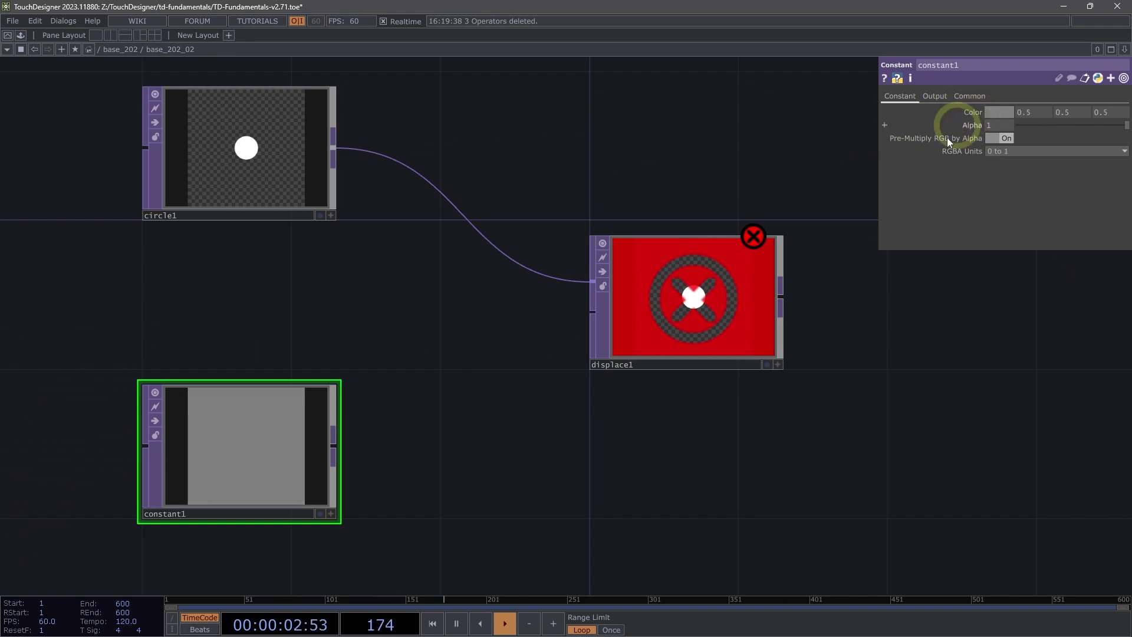
{"action": "left_click", "coordinate": [333, 451]}
{"action": "left_click", "coordinate": [580, 324]}
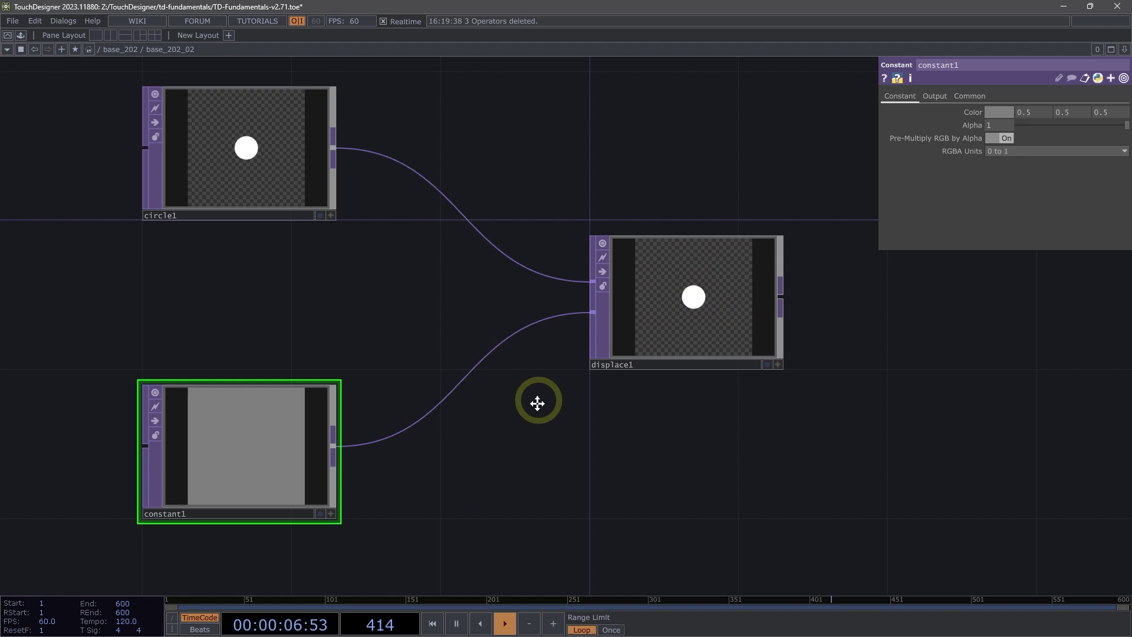
{"action": "left_click_drag", "start_coordinate": [534, 404], "coordinate": [528, 424]}
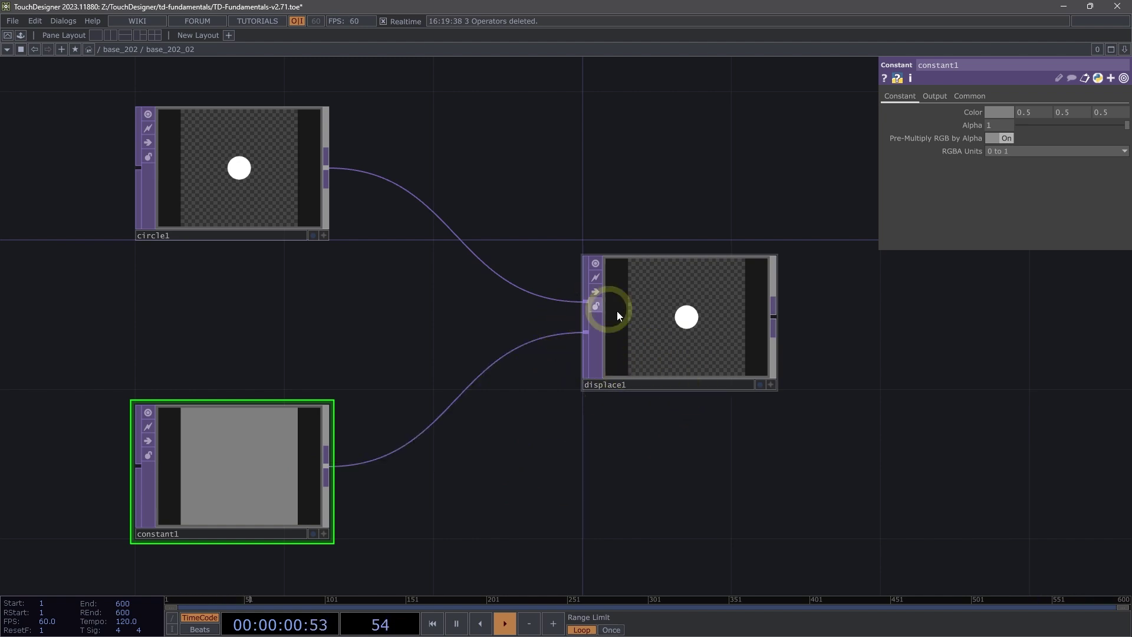
{"action": "left_click", "coordinate": [667, 307]}
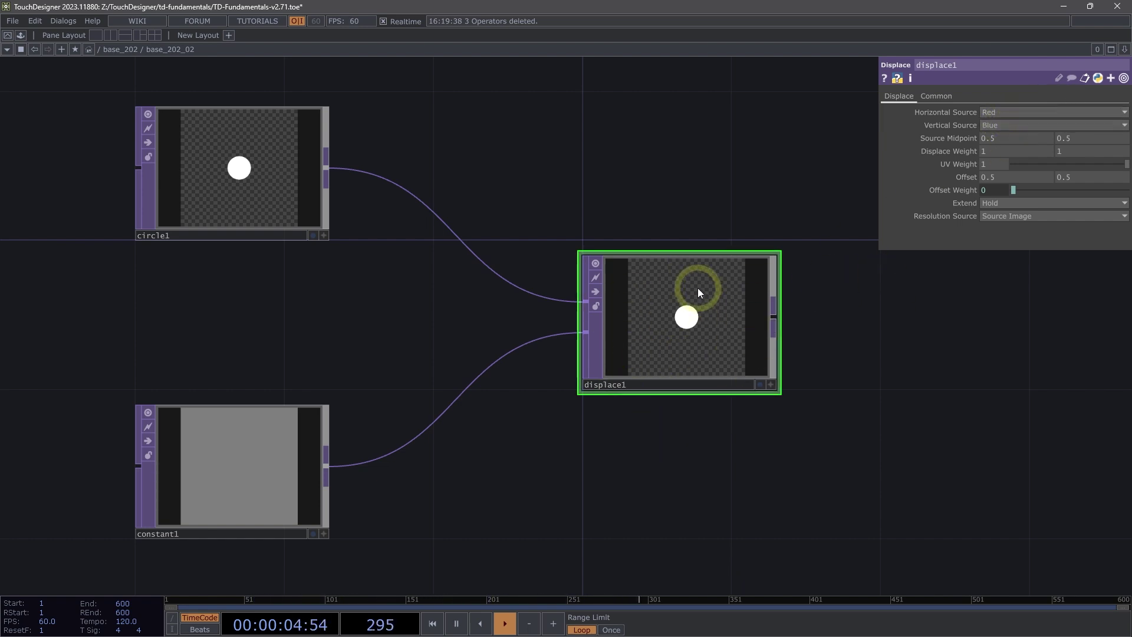
{"action": "left_click", "coordinate": [929, 221]}
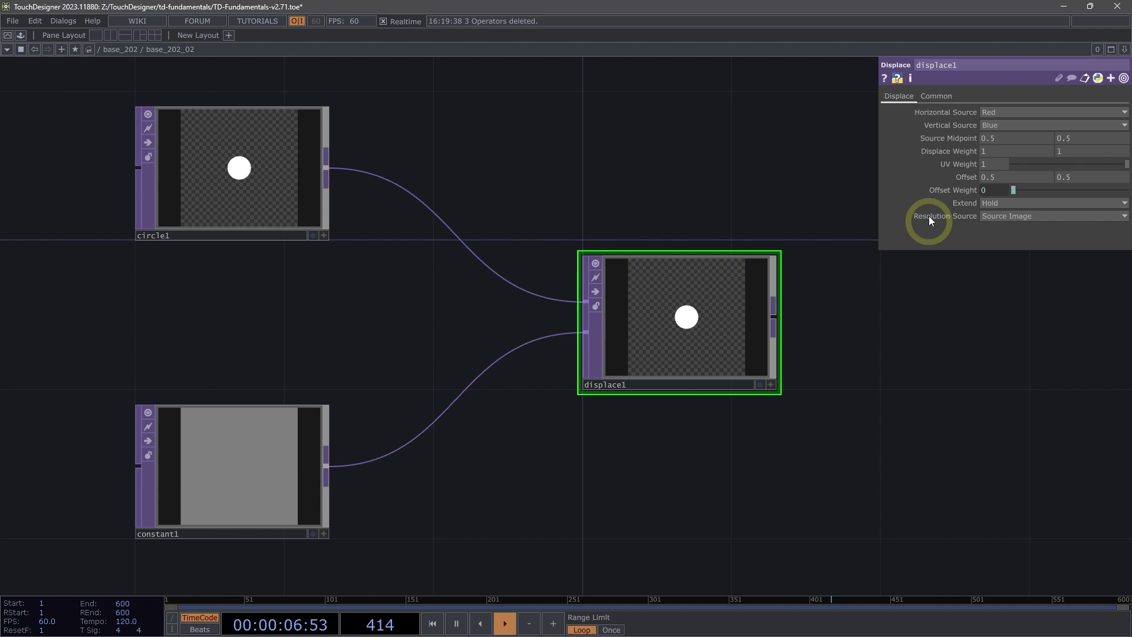
{"action": "mouse_move", "coordinate": [1048, 112]}
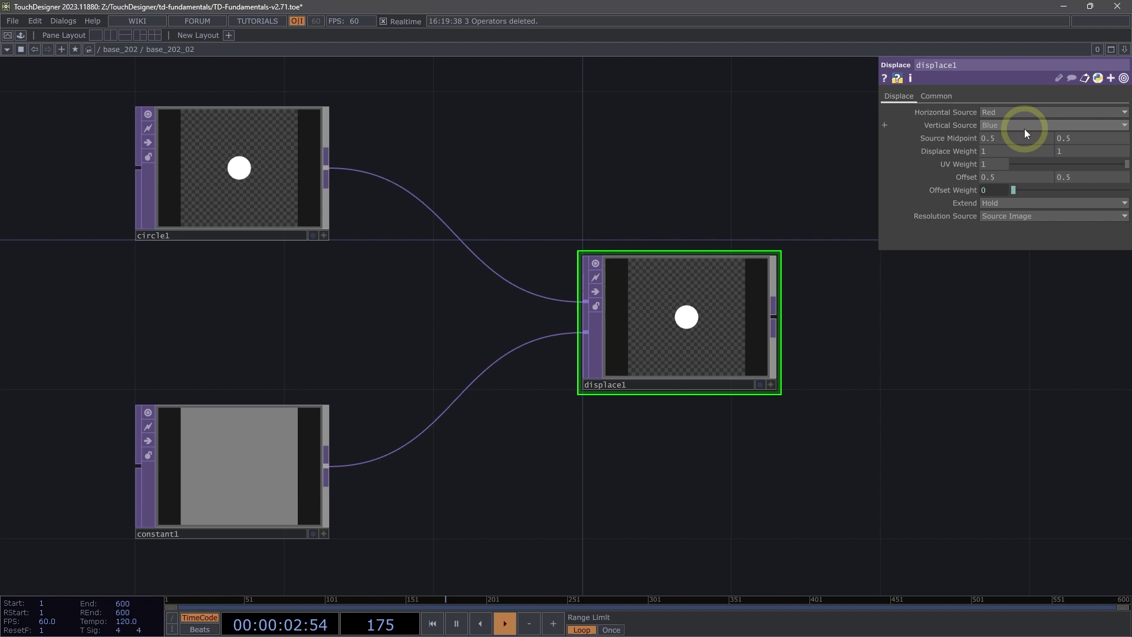
{"action": "left_click", "coordinate": [1024, 129]}
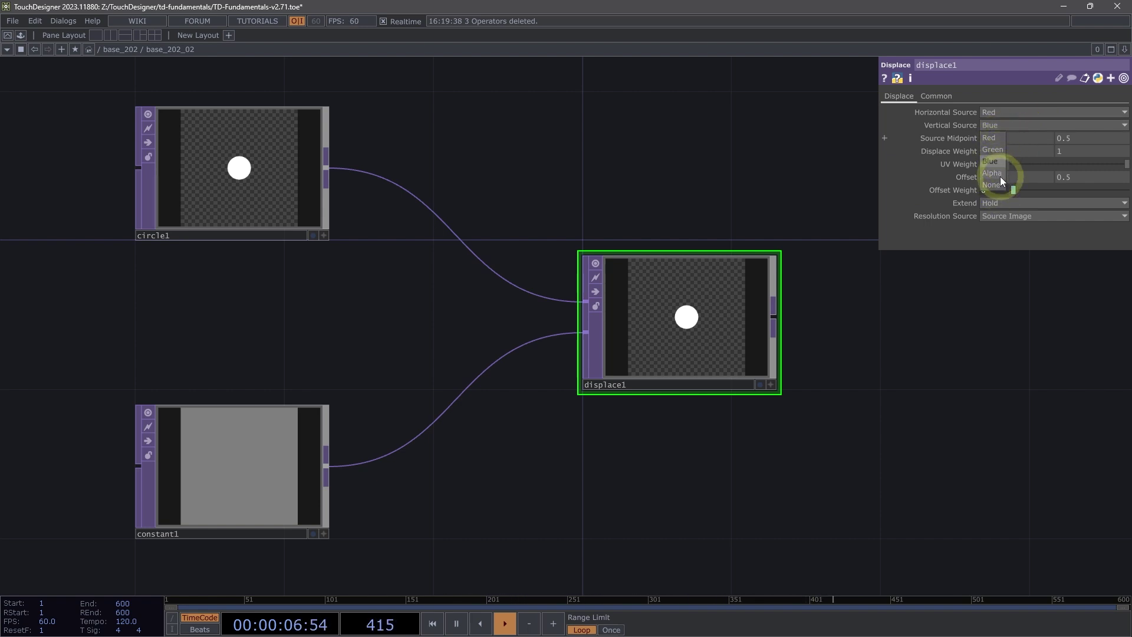
{"action": "left_click", "coordinate": [1000, 113]}
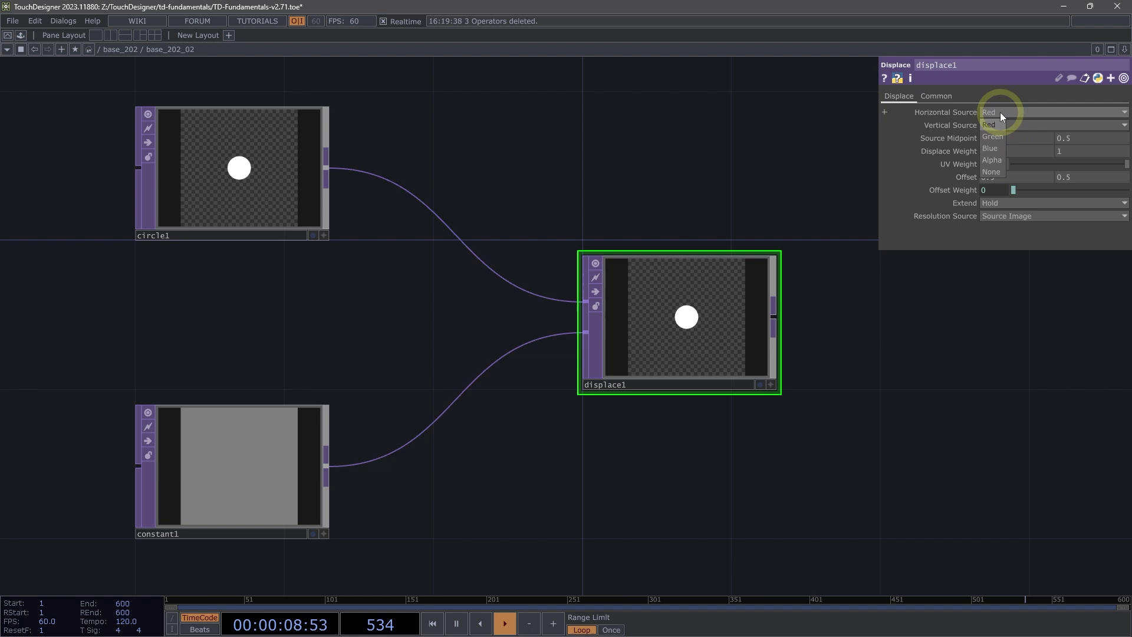
{"action": "left_click", "coordinate": [990, 148]}
{"action": "left_click", "coordinate": [1014, 121]}
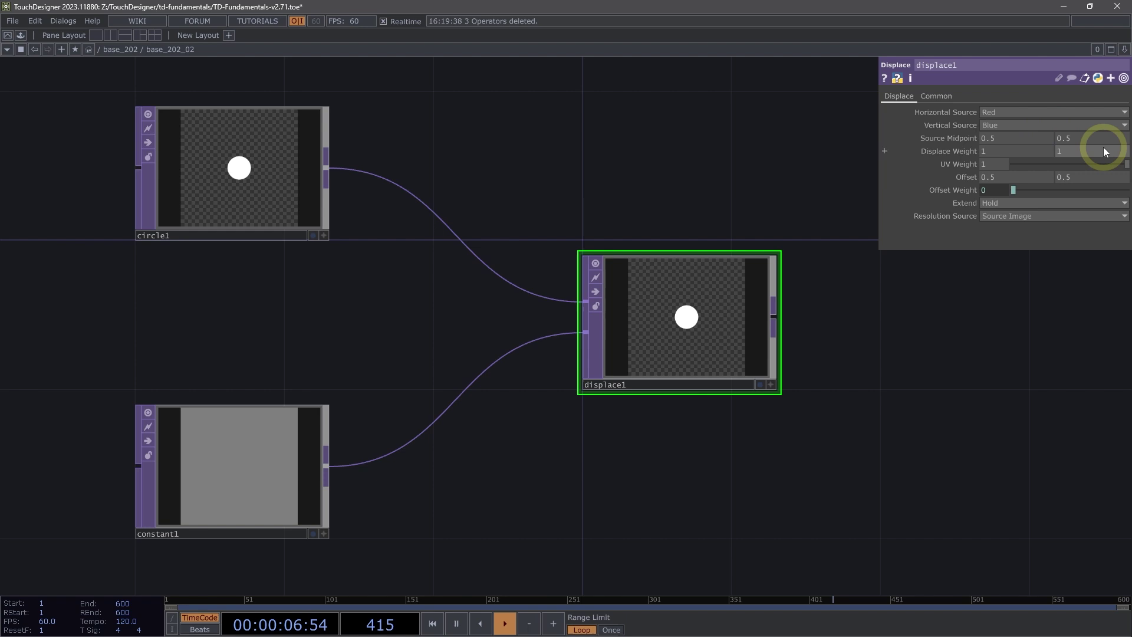
{"action": "mouse_move", "coordinate": [1017, 138]}
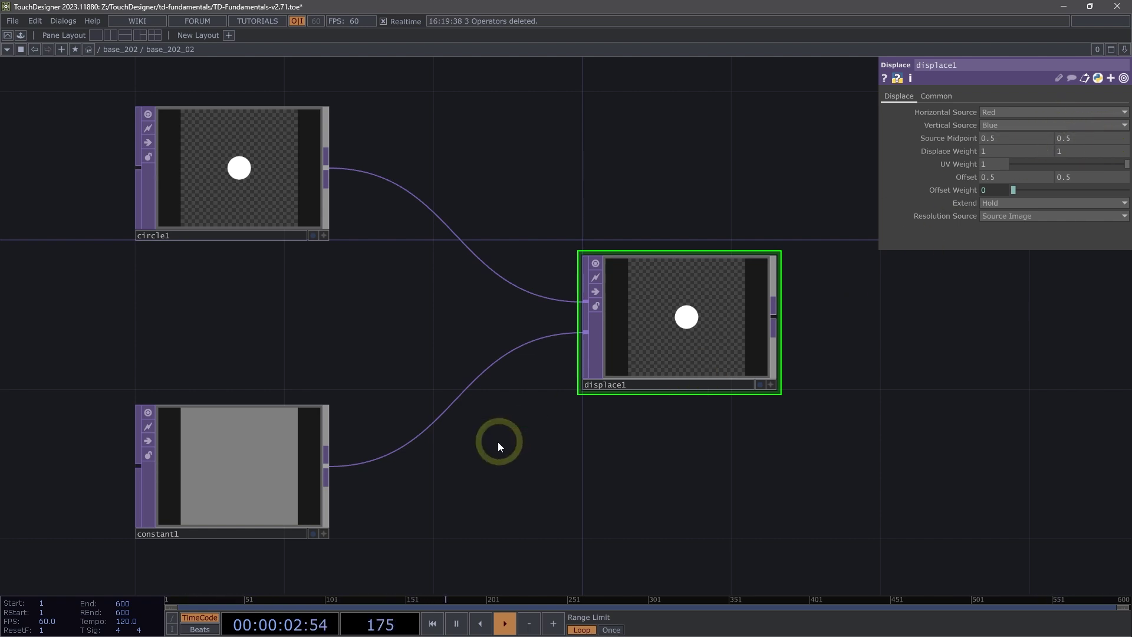
{"action": "left_click", "coordinate": [240, 467]}
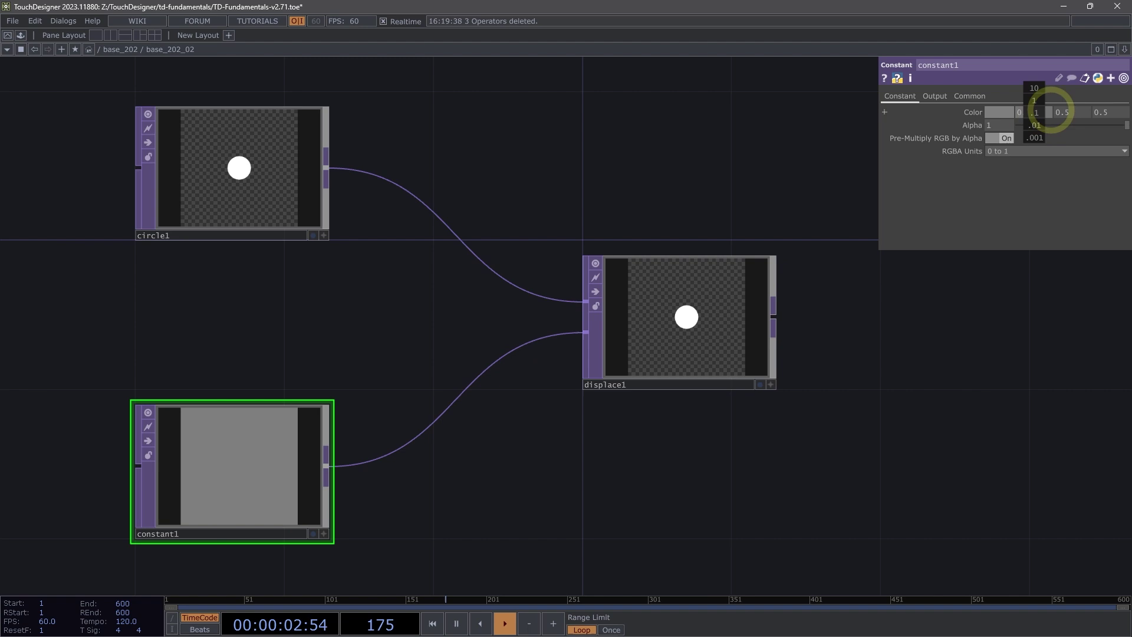
{"action": "mouse_move", "coordinate": [1034, 111]}
{"action": "middle_mouse_down"}
{"action": "mouse_move", "coordinate": [778, 147]}
{"action": "mouse_move", "coordinate": [1031, 156]}
{"action": "mouse_move", "coordinate": [1112, 139]}
{"action": "mouse_move", "coordinate": [806, 161]}
{"action": "mouse_move", "coordinate": [763, 183]}
{"action": "mouse_move", "coordinate": [1066, 183]}
{"action": "mouse_move", "coordinate": [945, 172]}
{"action": "mouse_move", "coordinate": [1114, 101]}
{"action": "mouse_move", "coordinate": [763, 126]}
{"action": "mouse_move", "coordinate": [1036, 115]}
{"action": "middle_mouse_up"}
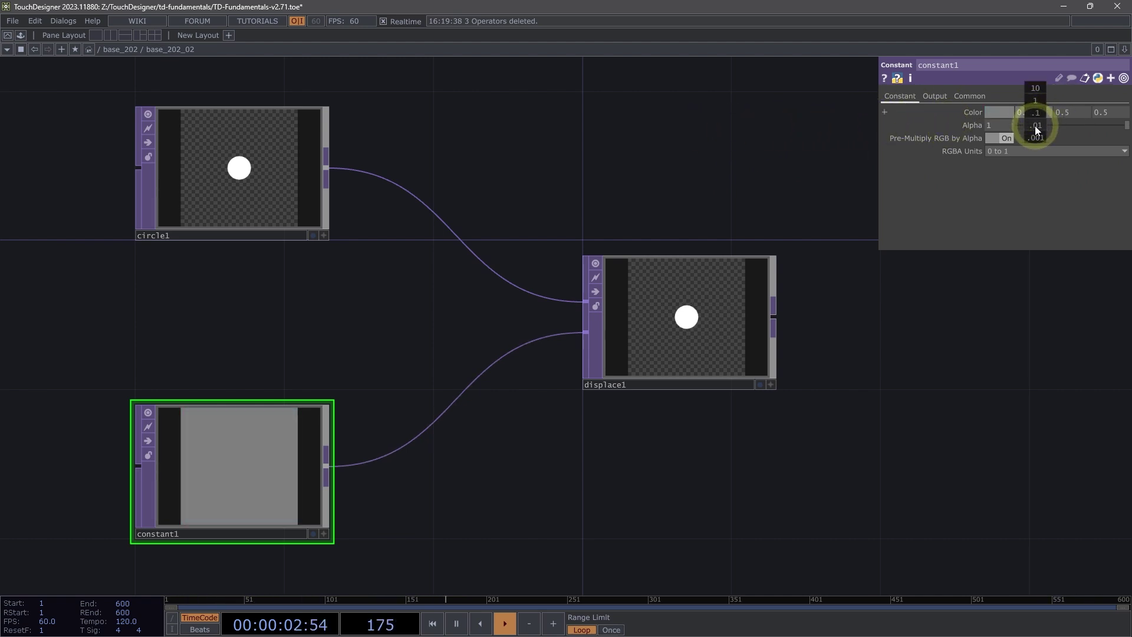
{"action": "mouse_move", "coordinate": [1036, 136]}
{"action": "middle_mouse_down"}
{"action": "mouse_move", "coordinate": [1124, 114]}
{"action": "mouse_move", "coordinate": [1125, 181]}
{"action": "mouse_move", "coordinate": [1127, 127]}
{"action": "mouse_move", "coordinate": [1124, 151]}
{"action": "mouse_move", "coordinate": [1036, 126]}
{"action": "middle_mouse_up"}
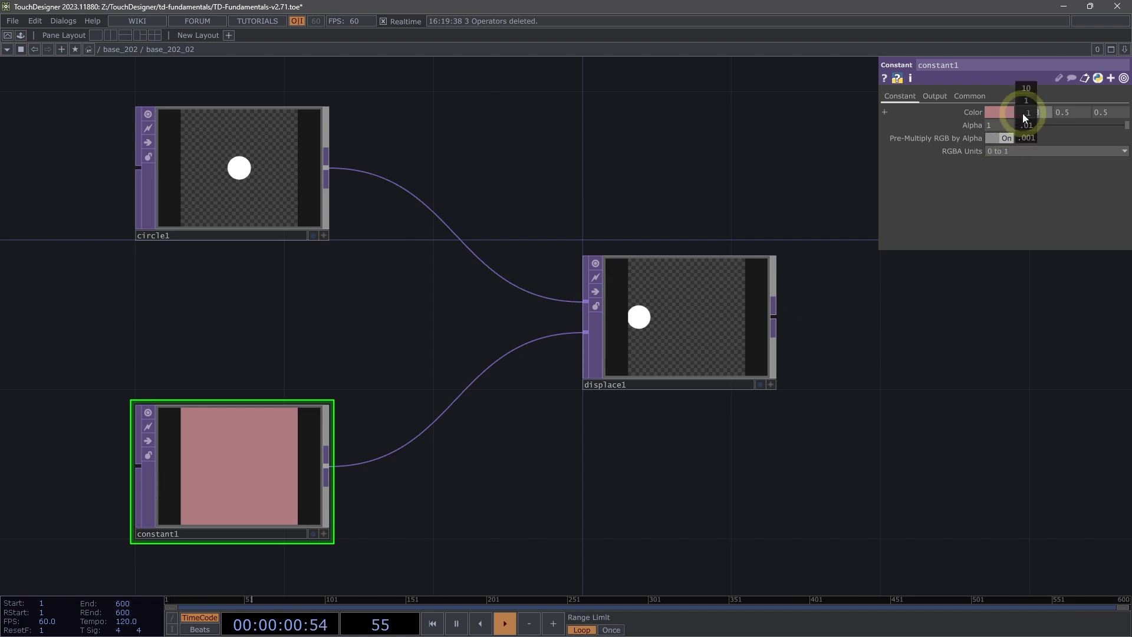
{"action": "middle_click_drag", "start_coordinate": [1023, 112], "coordinate": [1022, 121]}
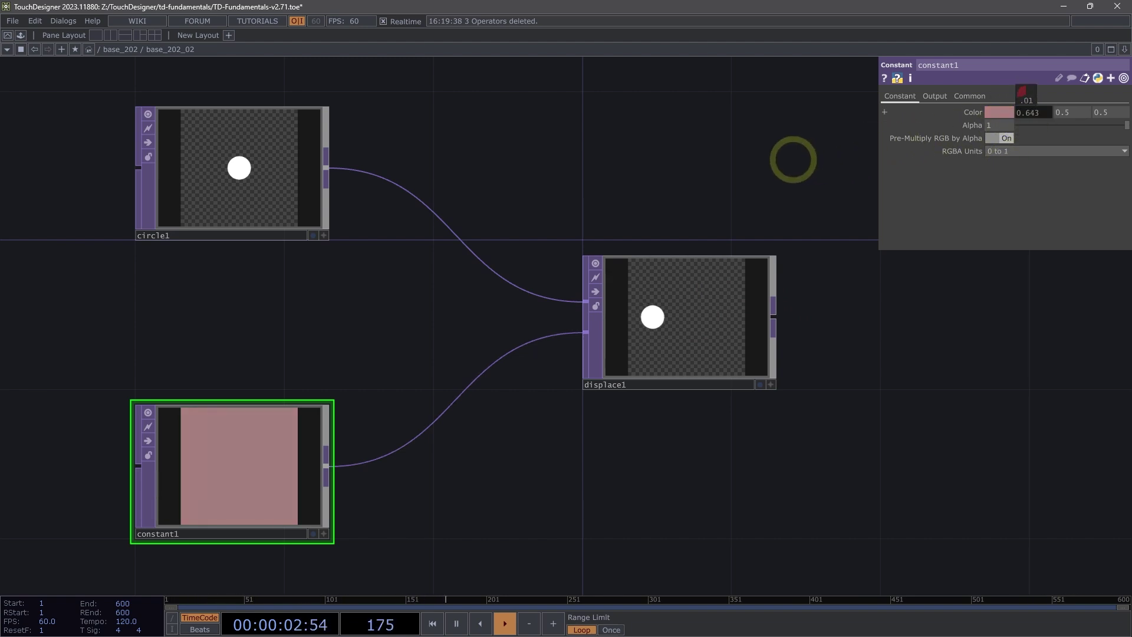
{"action": "middle_click_drag", "start_coordinate": [793, 159], "coordinate": [3, 271]}
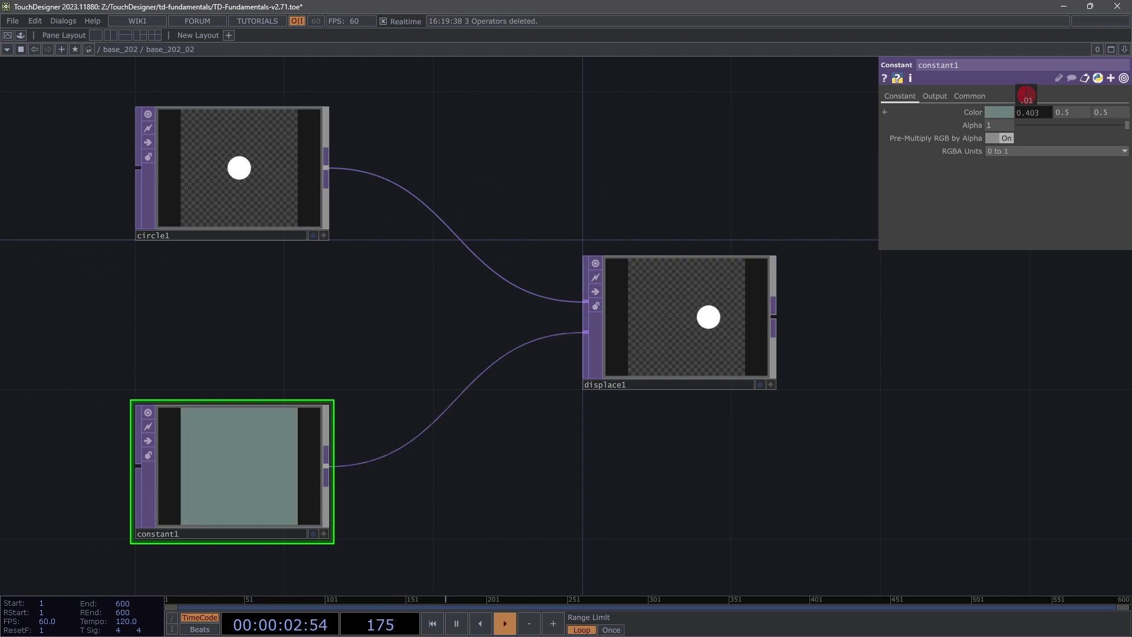
{"action": "middle_click_drag", "start_coordinate": [3, 271], "coordinate": [3, 271]}
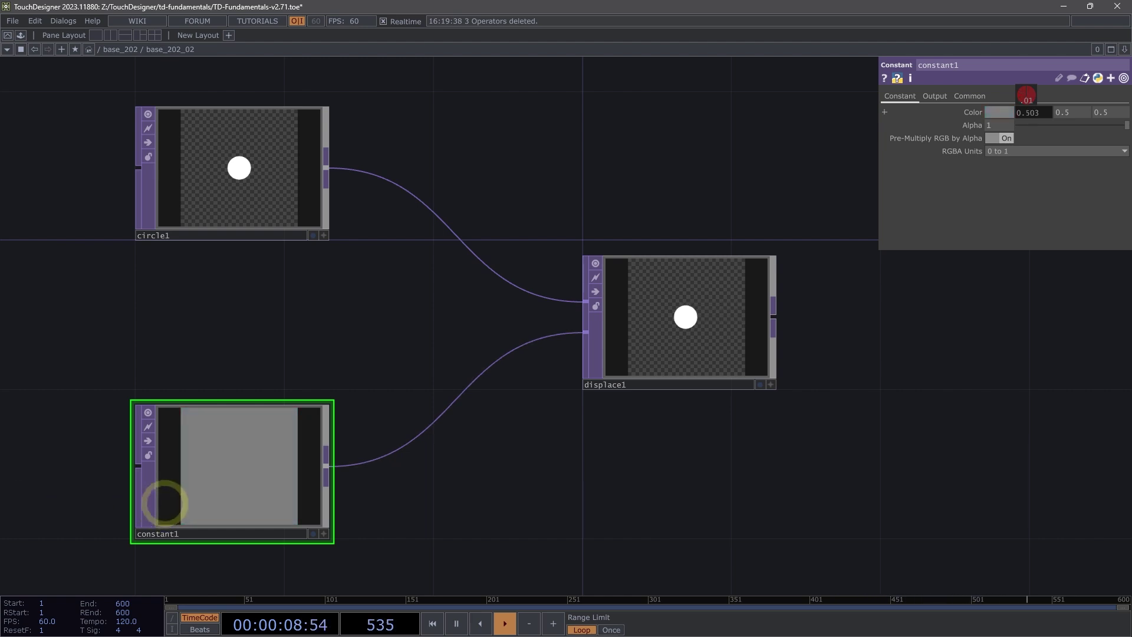
{"action": "middle_click_drag", "start_coordinate": [3, 272], "coordinate": [164, 505]}
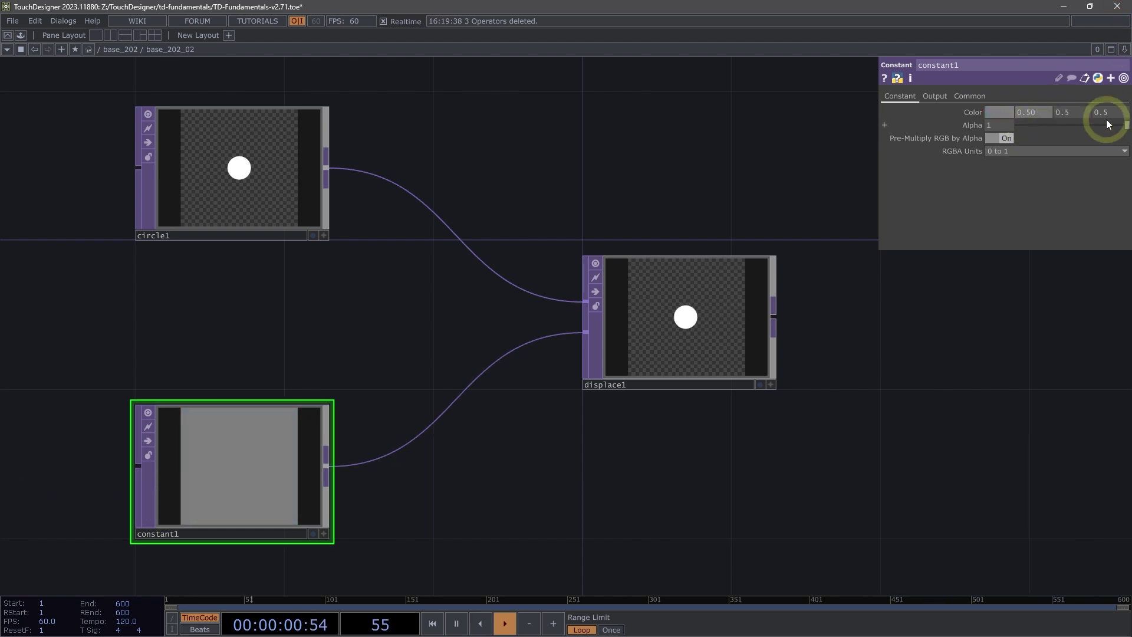
{"action": "middle_click_drag", "start_coordinate": [1066, 112], "coordinate": [1121, 115]}
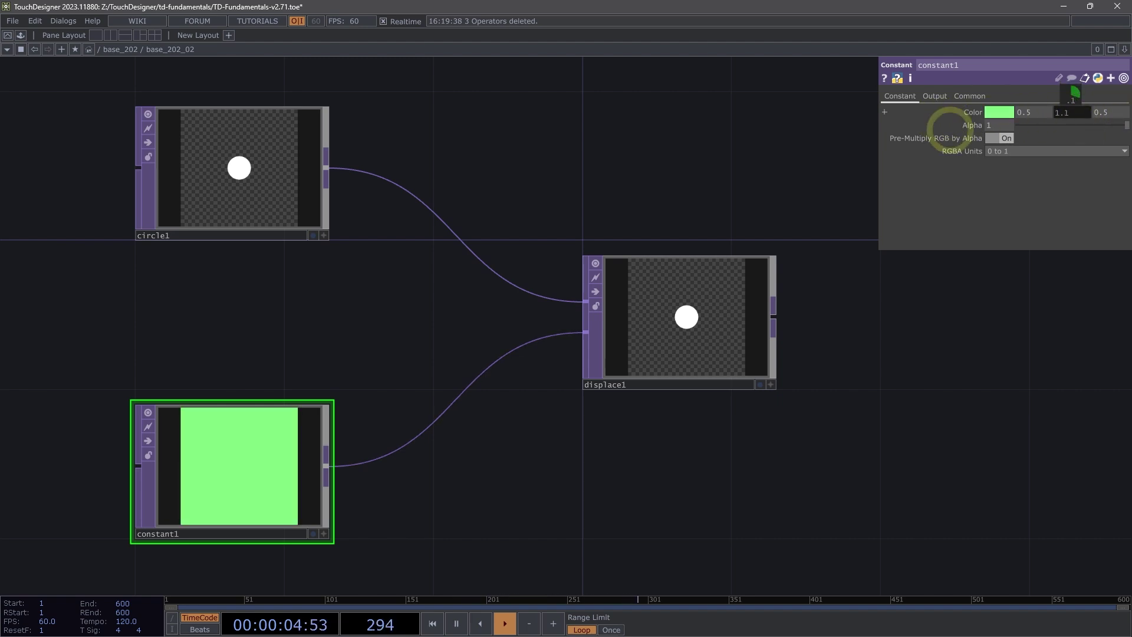
{"action": "mouse_move", "coordinate": [1114, 115]}
{"action": "middle_mouse_down"}
{"action": "mouse_move", "coordinate": [725, 156]}
{"action": "mouse_move", "coordinate": [619, 179]}
{"action": "mouse_move", "coordinate": [887, 184]}
{"action": "mouse_move", "coordinate": [950, 169]}
{"action": "mouse_move", "coordinate": [622, 190]}
{"action": "mouse_move", "coordinate": [978, 194]}
{"action": "mouse_move", "coordinate": [717, 192]}
{"action": "middle_mouse_up"}
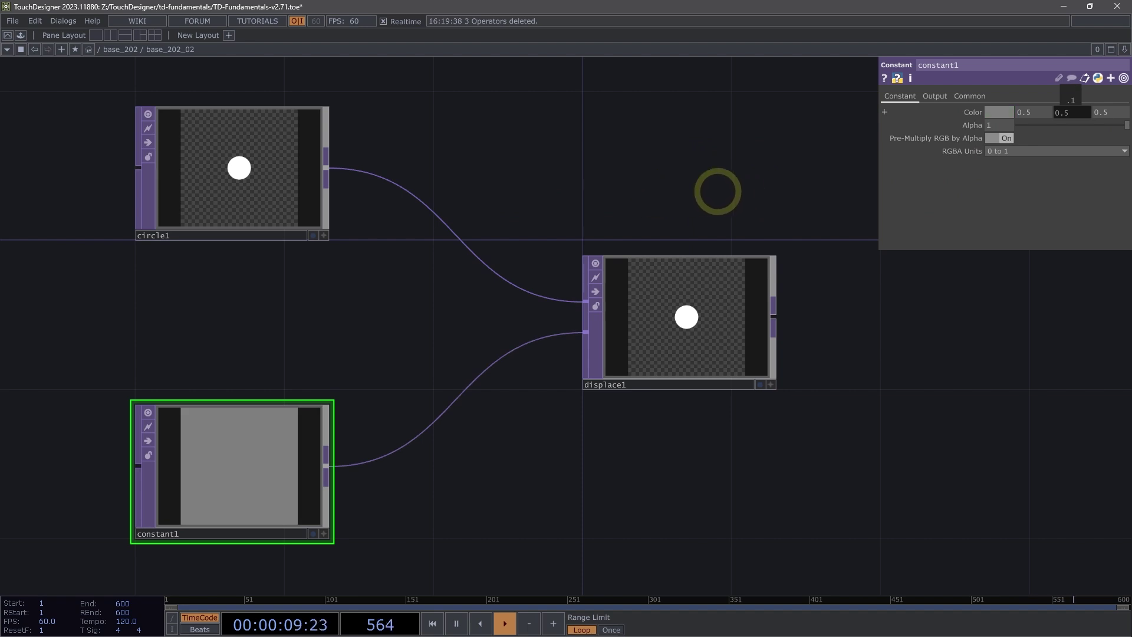
{"action": "middle_click", "coordinate": [1112, 116]}
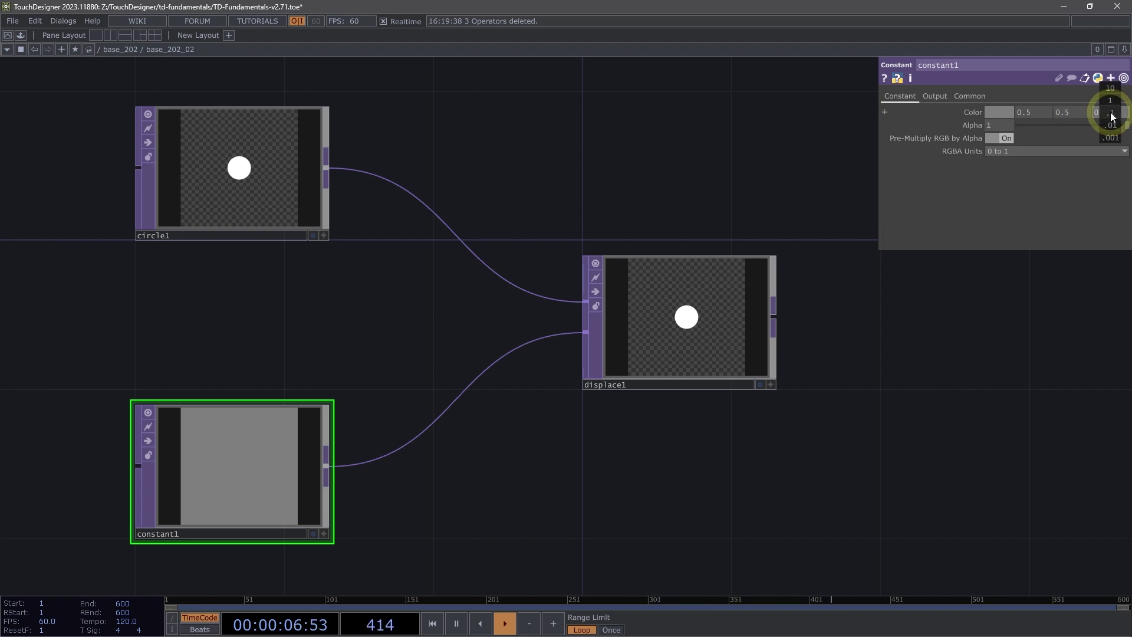
{"action": "mouse_move", "coordinate": [1112, 116]}
{"action": "middle_mouse_down"}
{"action": "mouse_move", "coordinate": [848, 160]}
{"action": "mouse_move", "coordinate": [1039, 168]}
{"action": "mouse_move", "coordinate": [1107, 156]}
{"action": "mouse_move", "coordinate": [755, 162]}
{"action": "mouse_move", "coordinate": [947, 155]}
{"action": "mouse_move", "coordinate": [1109, 168]}
{"action": "mouse_move", "coordinate": [751, 159]}
{"action": "mouse_move", "coordinate": [1036, 161]}
{"action": "mouse_move", "coordinate": [735, 146]}
{"action": "mouse_move", "coordinate": [930, 144]}
{"action": "mouse_move", "coordinate": [1071, 167]}
{"action": "mouse_move", "coordinate": [942, 164]}
{"action": "mouse_move", "coordinate": [901, 151]}
{"action": "middle_mouse_up"}
{"action": "middle_click_drag", "start_coordinate": [1098, 115], "coordinate": [1127, 125]}
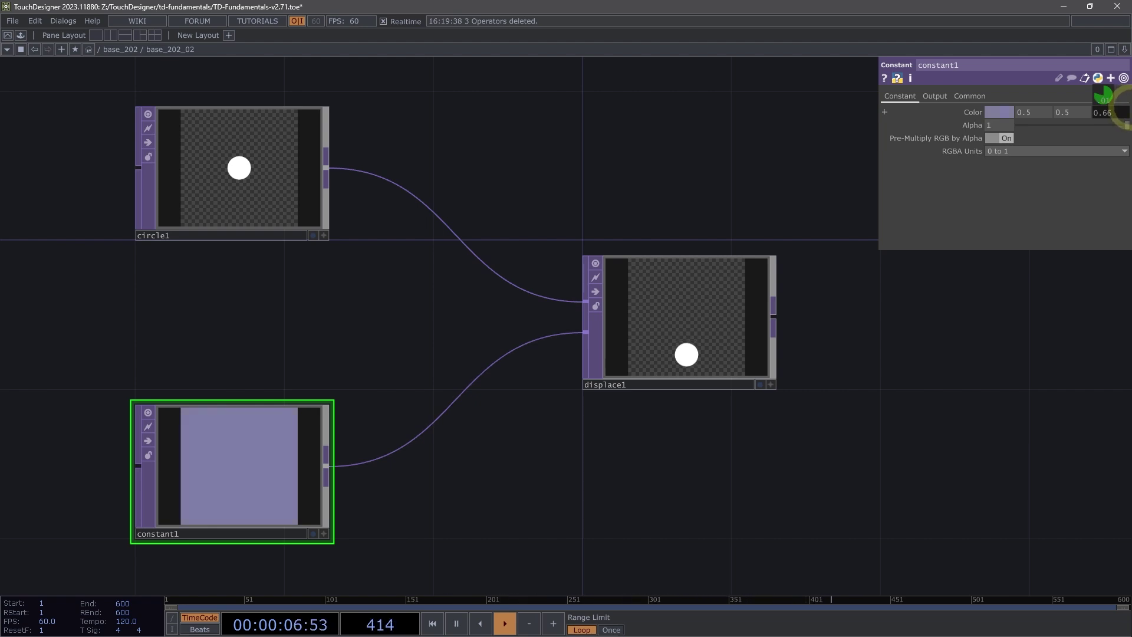
{"action": "mouse_move", "coordinate": [1127, 125]}
{"action": "middle_mouse_down"}
{"action": "mouse_move", "coordinate": [766, 126]}
{"action": "mouse_move", "coordinate": [198, 200]}
{"action": "mouse_move", "coordinate": [1112, 124]}
{"action": "mouse_move", "coordinate": [427, 207]}
{"action": "mouse_move", "coordinate": [247, 247]}
{"action": "mouse_move", "coordinate": [1112, 260]}
{"action": "mouse_move", "coordinate": [1112, 111]}
{"action": "middle_mouse_up"}
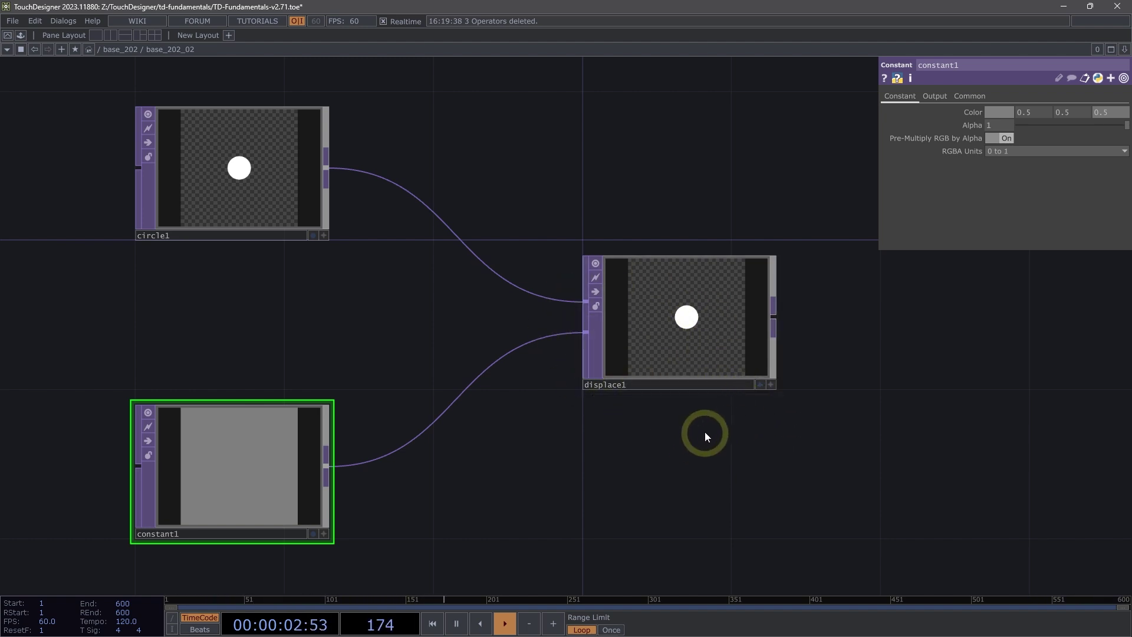
- Add a Movie File In TOP loading the Samples/Map/OilDrums.jpg image
{"action": "scroll", "coordinate": [571, 426], "scroll_direction": "down", "scroll_amount": 5}
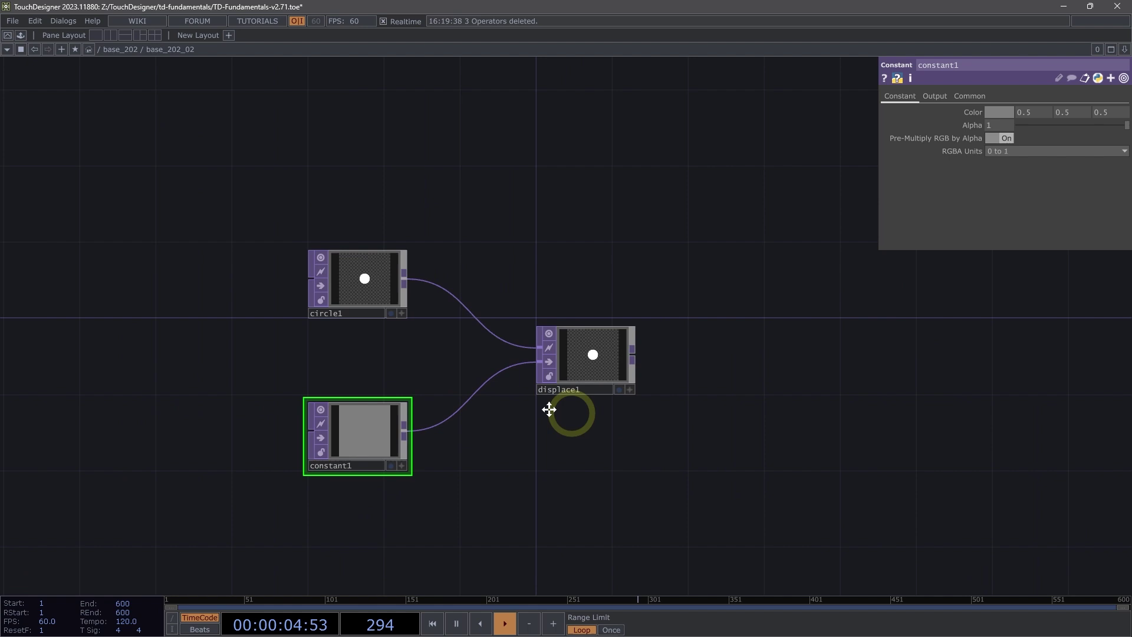
{"action": "scroll", "coordinate": [551, 409], "scroll_direction": "right", "scroll_amount": 5}
{"action": "scroll", "coordinate": [614, 419], "scroll_direction": "right", "scroll_amount": 5}
{"action": "scroll", "coordinate": [531, 298], "scroll_direction": "up", "scroll_amount": 2}
{"action": "scroll", "coordinate": [489, 277], "scroll_direction": "up", "scroll_amount": 2}
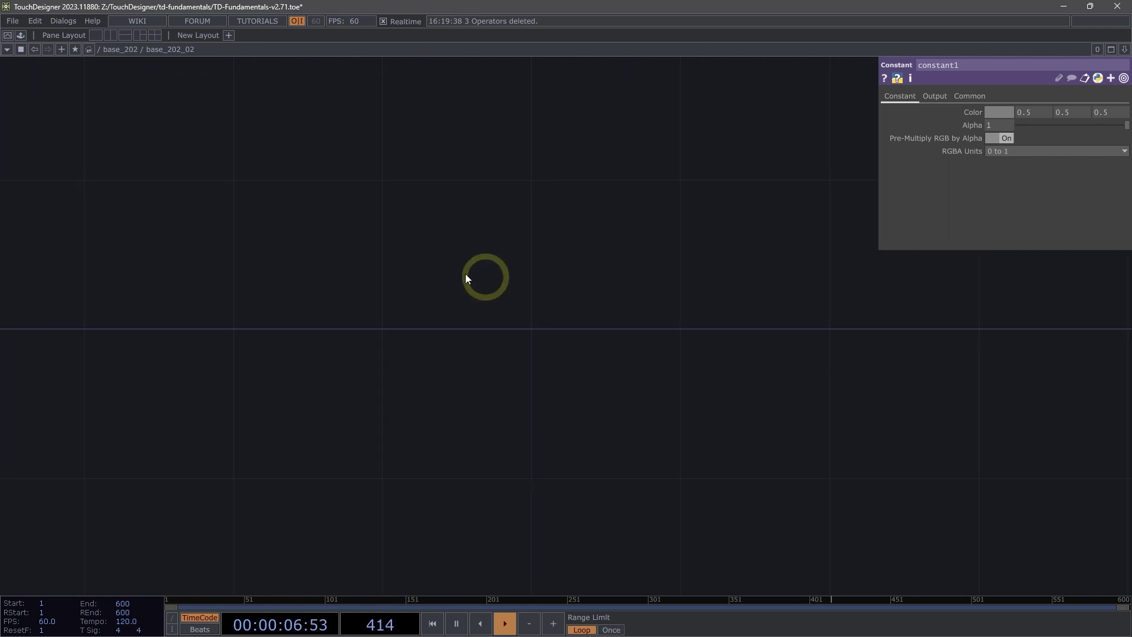
{"action": "key", "text": "Tab"}
{"action": "left_click", "coordinate": [345, 410]}
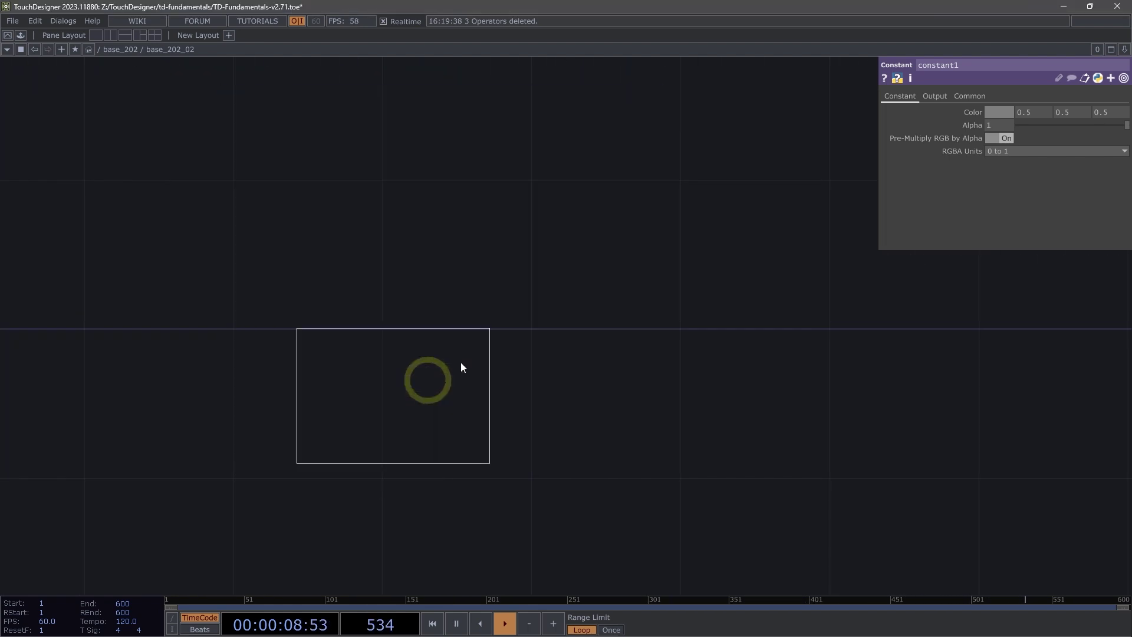
{"action": "left_click", "coordinate": [478, 267]}
{"action": "scroll", "coordinate": [681, 339], "scroll_direction": "right", "scroll_amount": 2}
{"action": "scroll", "coordinate": [584, 384], "scroll_direction": "right", "scroll_amount": 5}
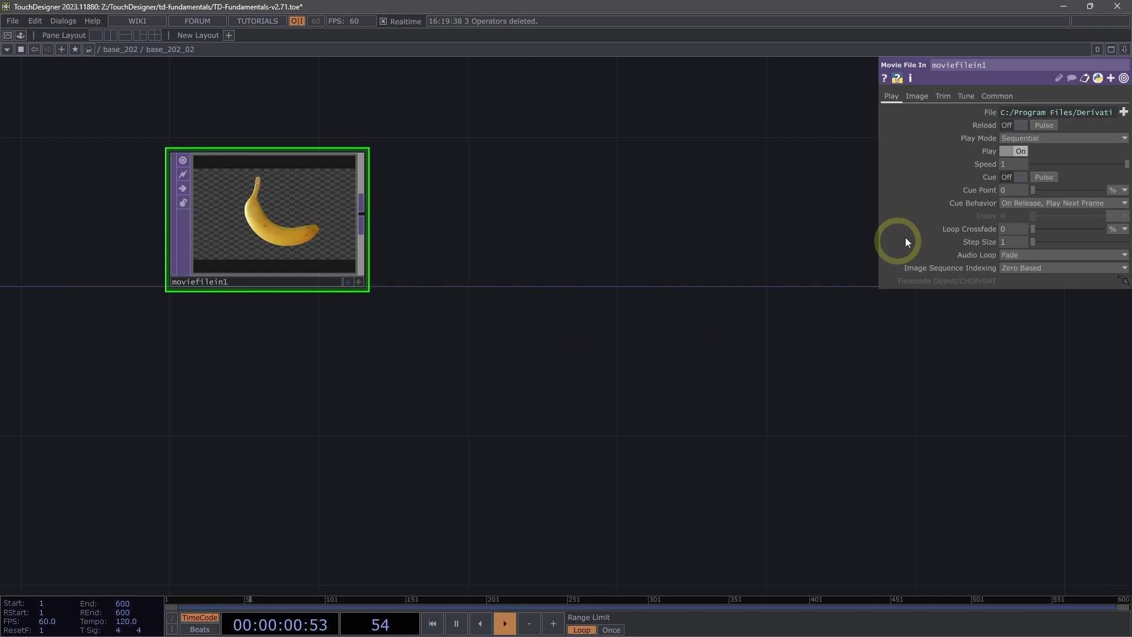
{"action": "left_click", "coordinate": [1124, 113]}
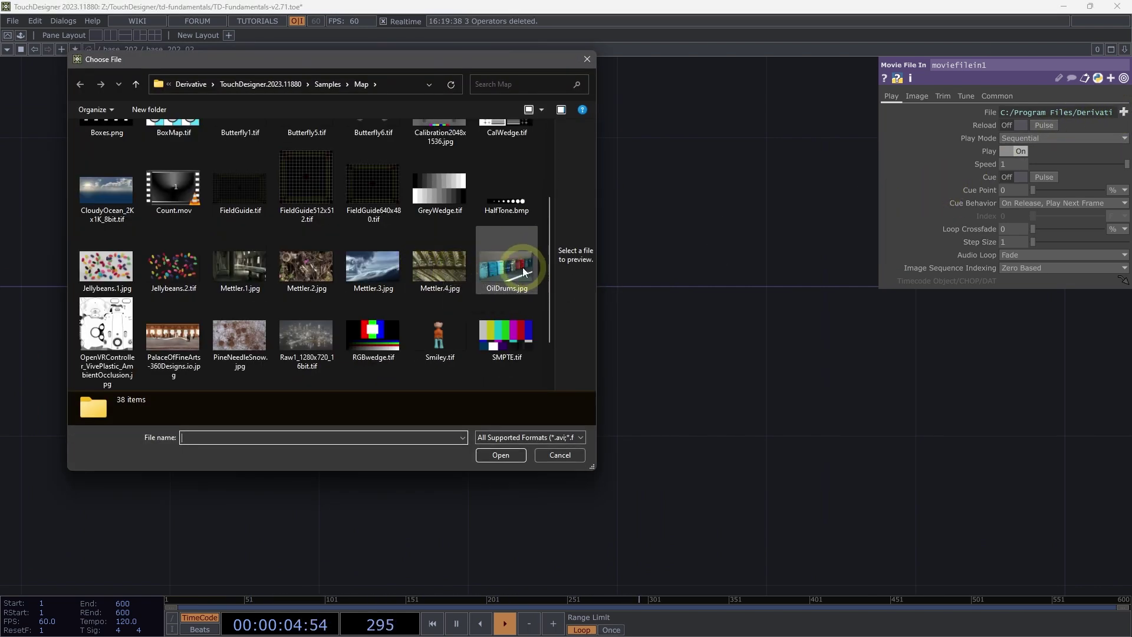
{"action": "left_click", "coordinate": [506, 266]}
{"action": "left_click", "coordinate": [501, 455]}
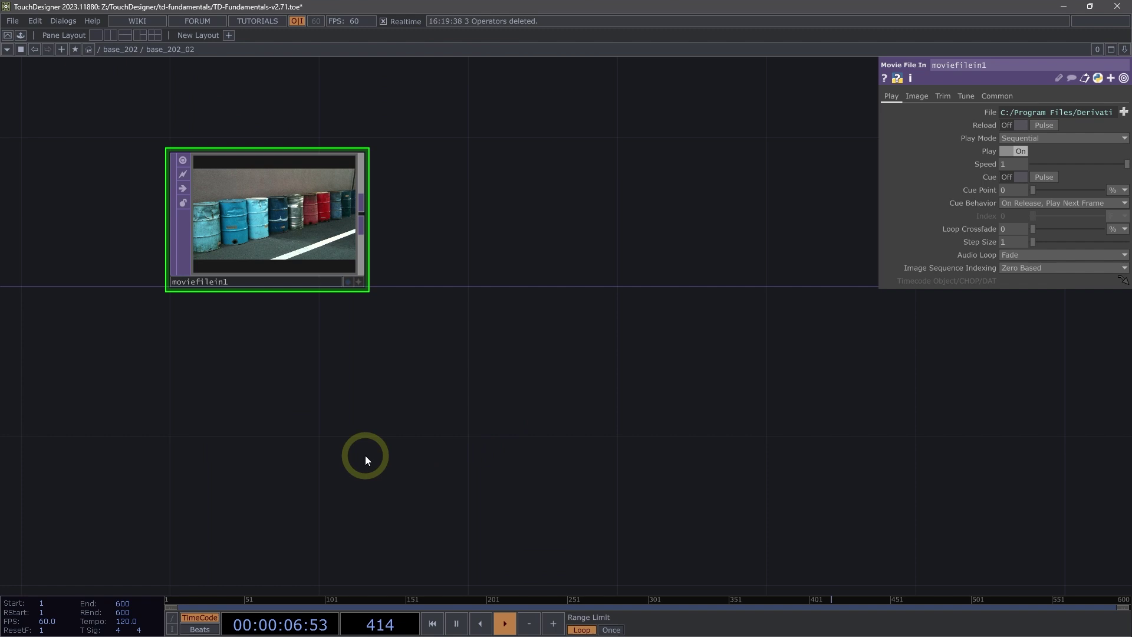
- Add a colour Noise TOP, noise1, with Monochrome off at 1280x720 resolution
{"action": "key", "text": "Tab"}
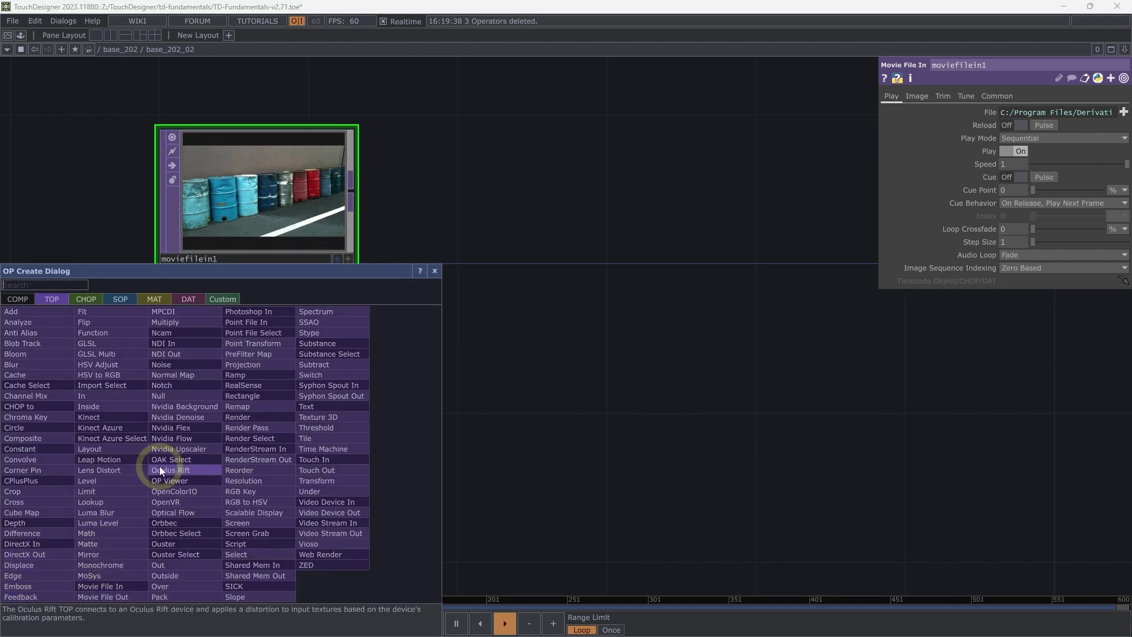
{"action": "left_click", "coordinate": [187, 366]}
{"action": "left_click", "coordinate": [257, 489]}
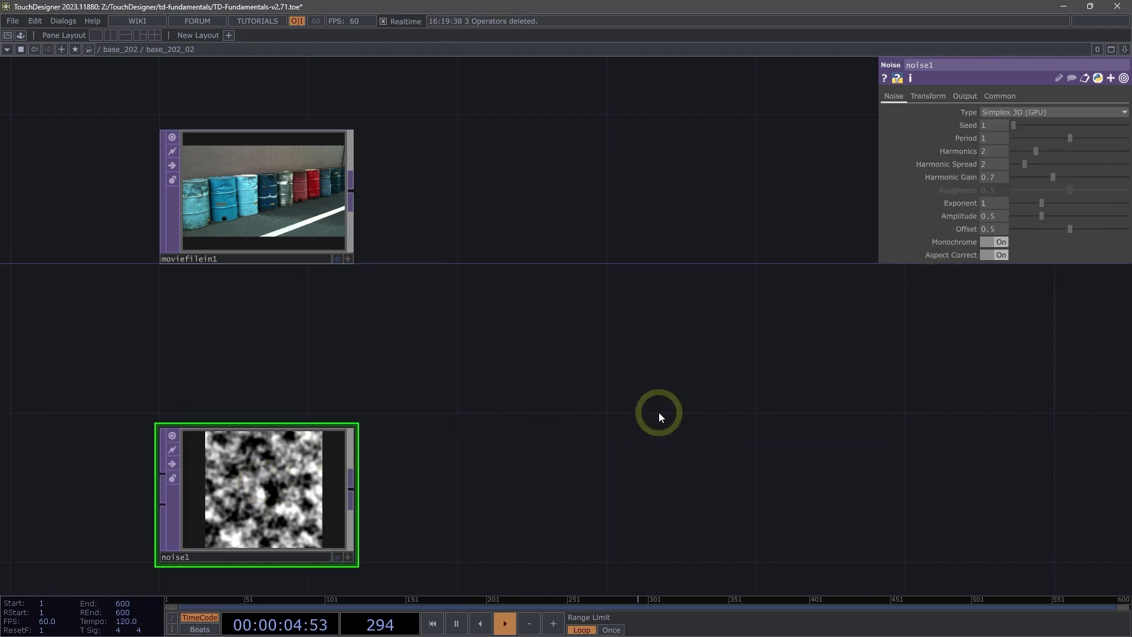
{"action": "left_click", "coordinate": [996, 243]}
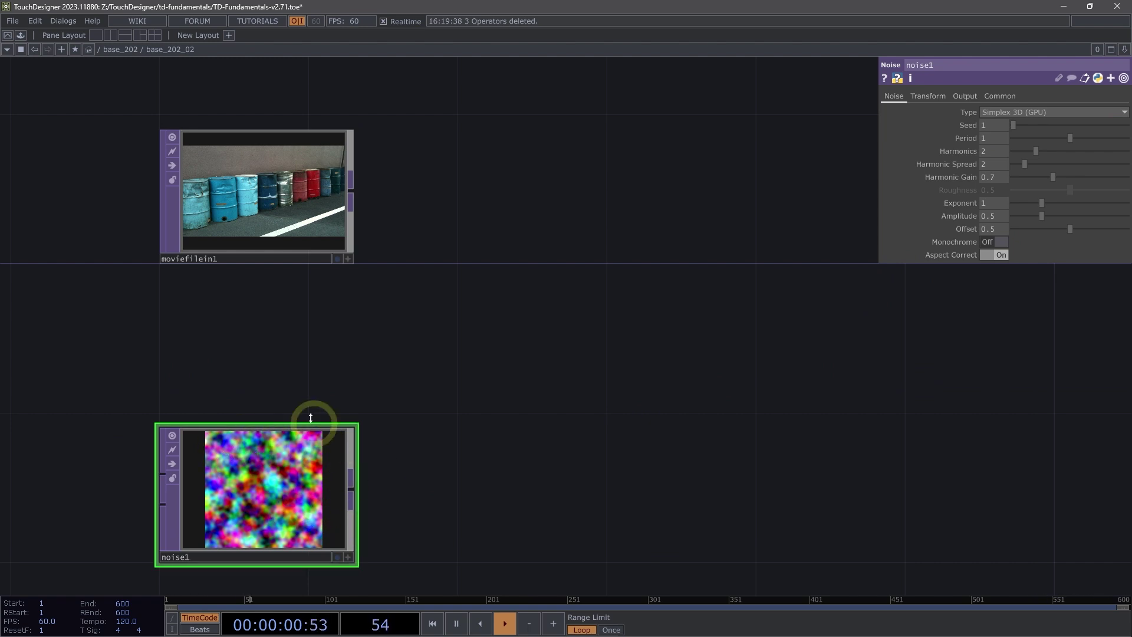
{"action": "left_click", "coordinate": [998, 96]}
{"action": "left_click", "coordinate": [1122, 125]}
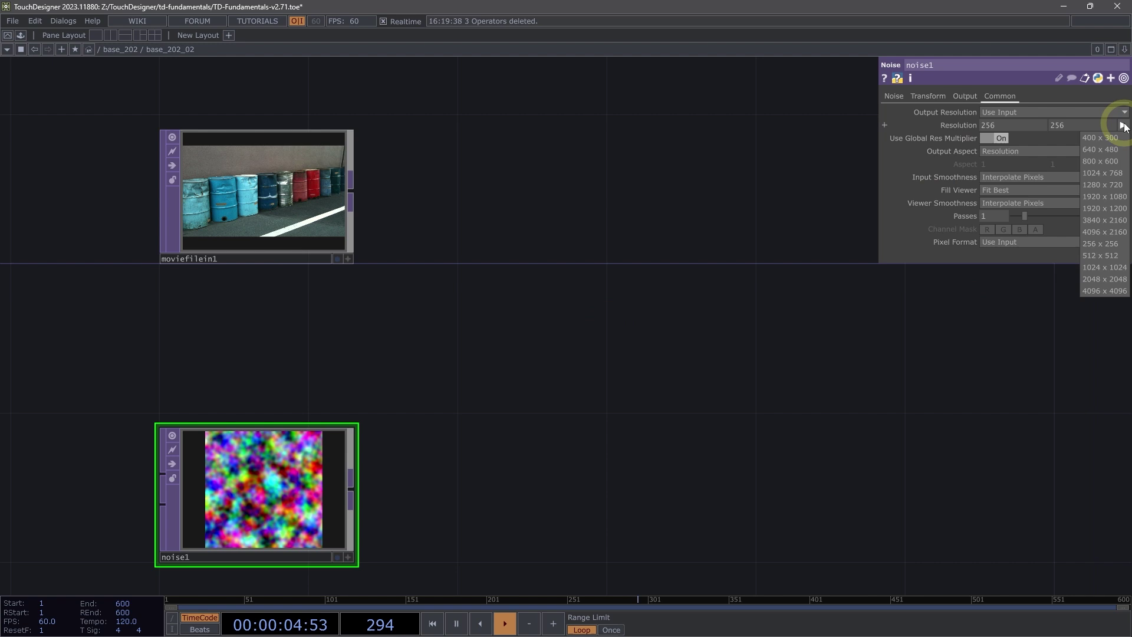
{"action": "left_click", "coordinate": [1102, 186]}
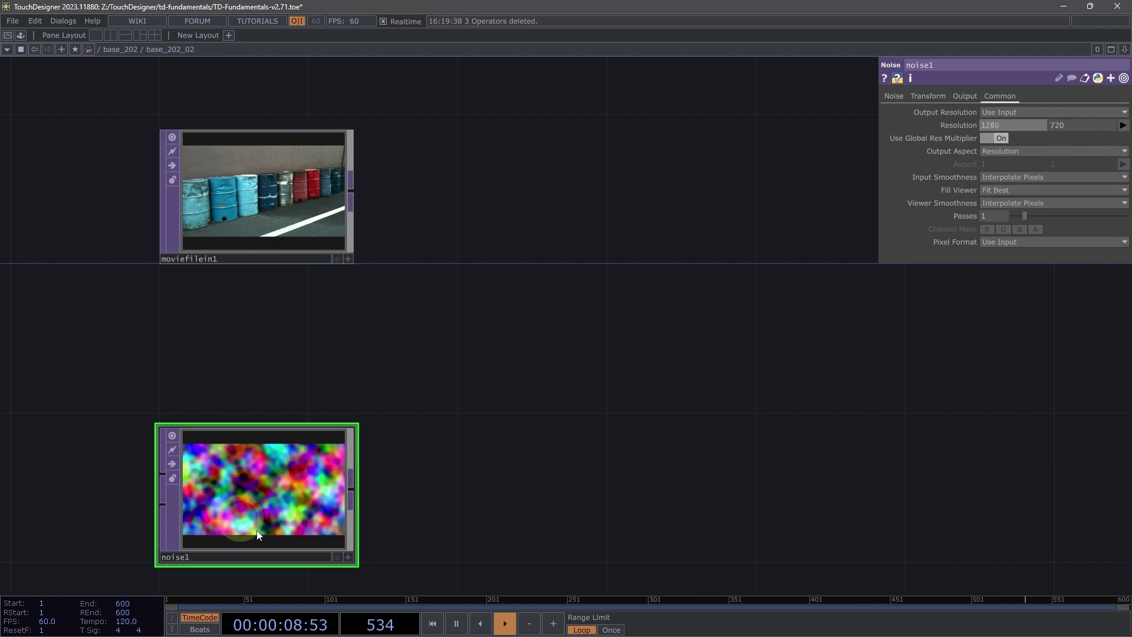
{"action": "left_click_drag", "start_coordinate": [589, 356], "coordinate": [550, 345]}
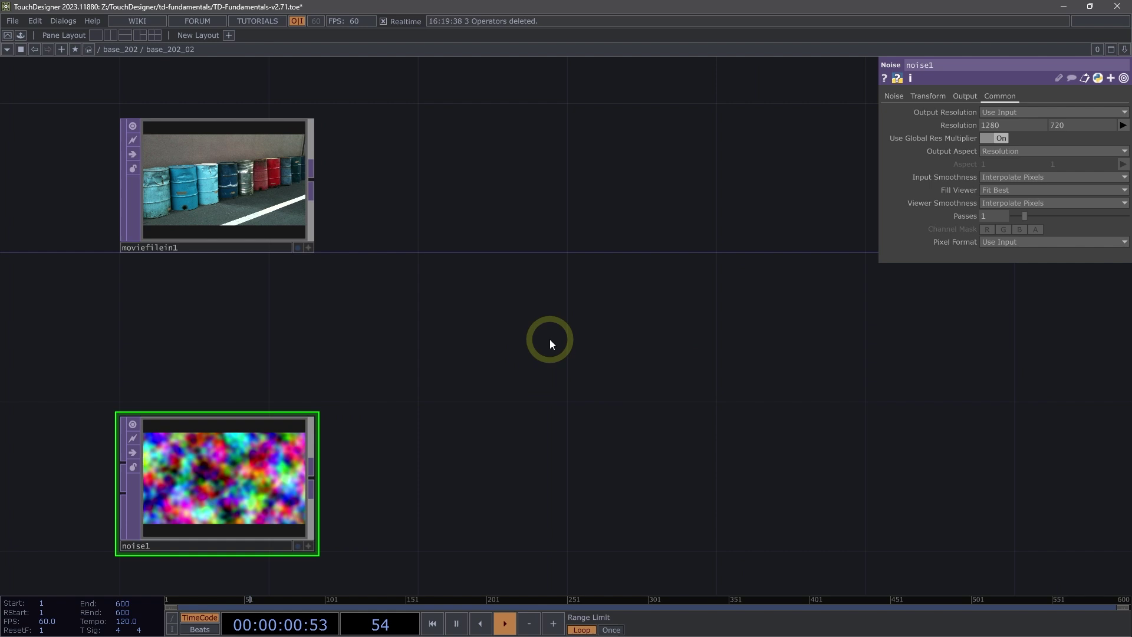
- Create displace2 with moviefilein1 in input 1 and noise1 in input 2
{"action": "double_click", "coordinate": [550, 339]}
{"action": "type", "text": "d"}
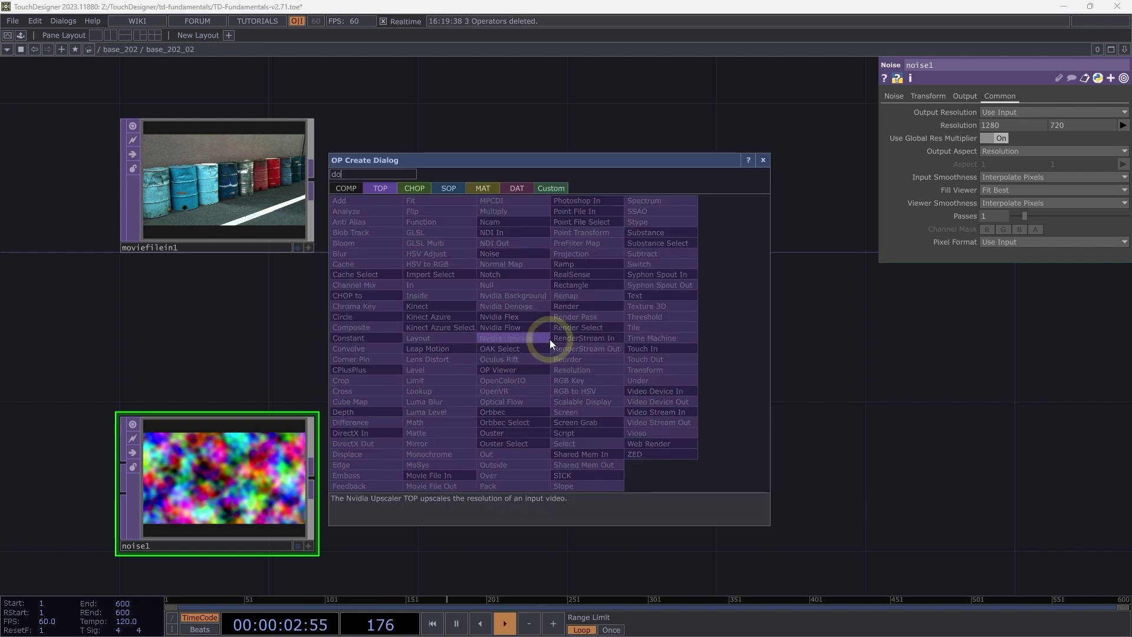
{"action": "type", "text": "is"}
{"action": "left_click", "coordinate": [354, 454]}
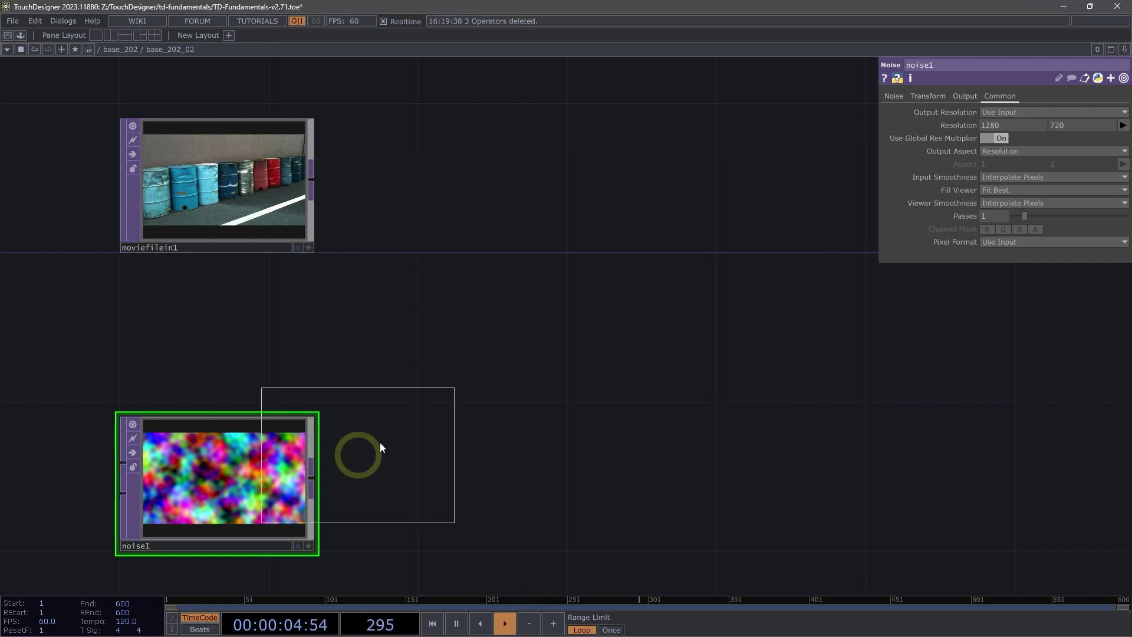
{"action": "left_click", "coordinate": [648, 329]}
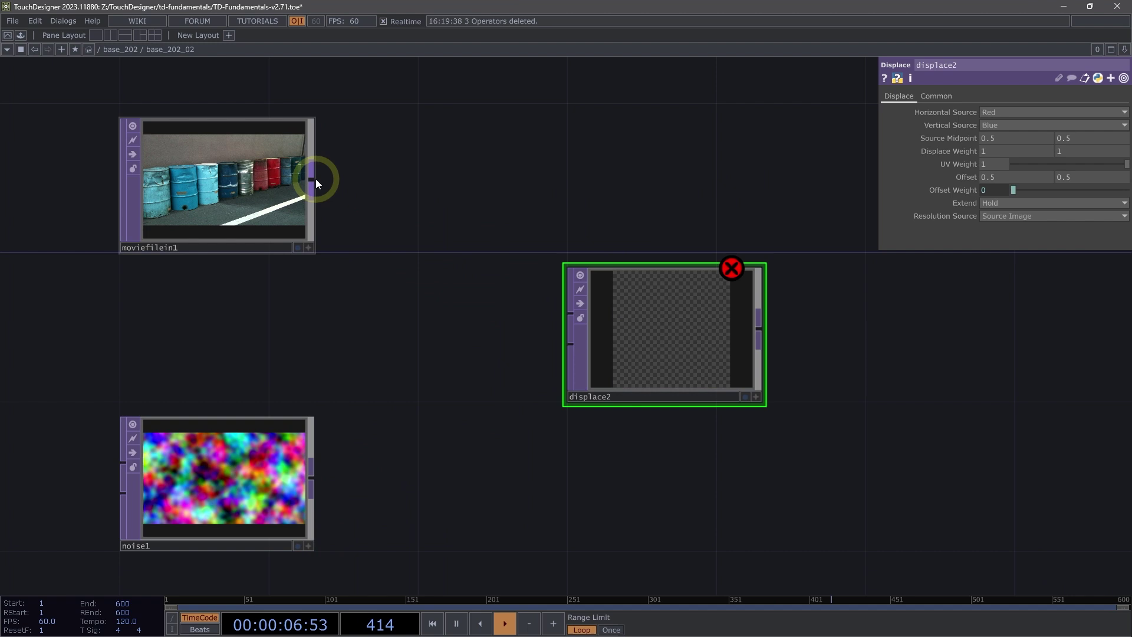
{"action": "left_click_drag", "start_coordinate": [310, 179], "coordinate": [557, 312]}
{"action": "left_click", "coordinate": [557, 311]}
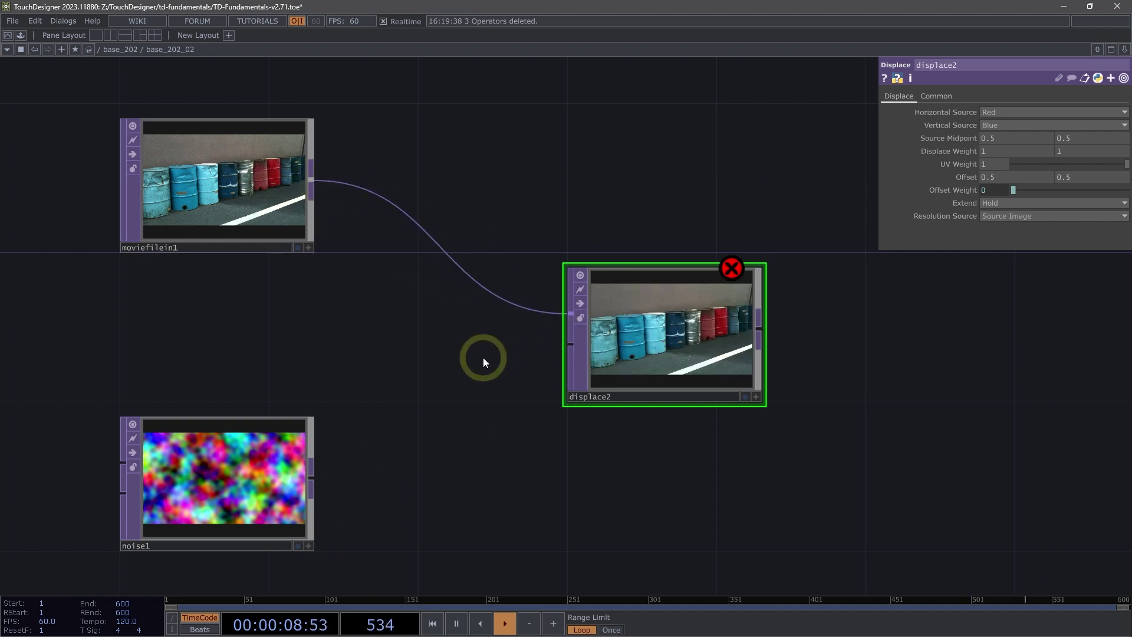
{"action": "left_click", "coordinate": [312, 477]}
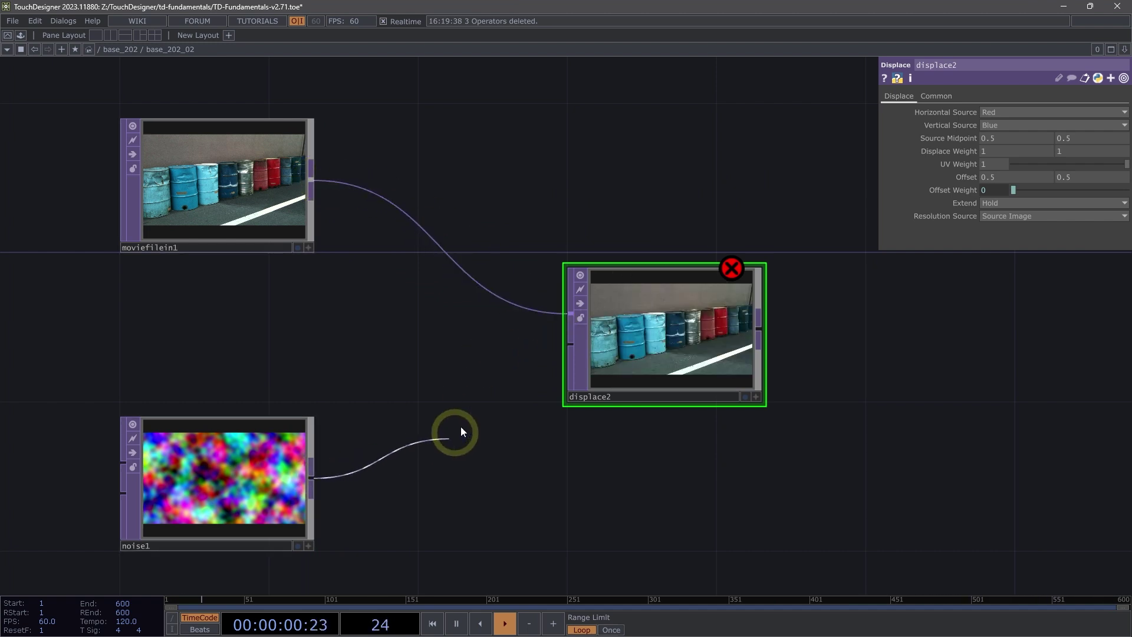
{"action": "left_click", "coordinate": [541, 353]}
- Lower displace2's Displace Weight from 1 to 0.05
{"action": "scroll", "coordinate": [734, 387], "scroll_direction": "up", "scroll_amount": 3}
{"action": "scroll", "coordinate": [649, 354], "scroll_direction": "up", "scroll_amount": 3}
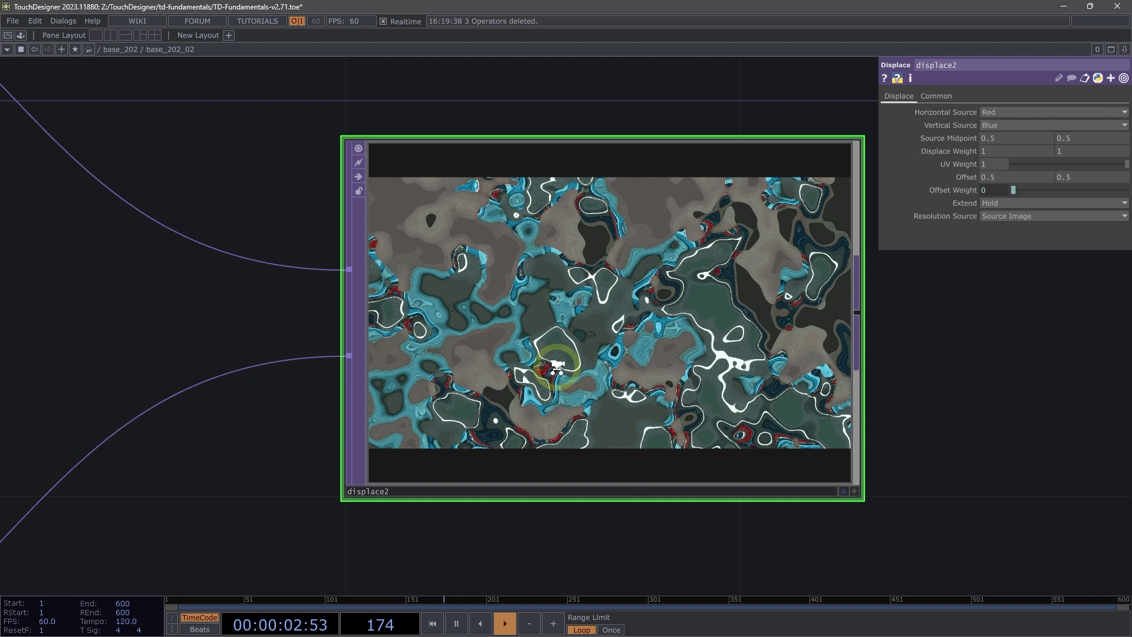
{"action": "scroll", "coordinate": [551, 369], "scroll_direction": "up", "scroll_amount": 2}
{"action": "mouse_move", "coordinate": [1024, 348]}
{"action": "left_mouse_down"}
{"action": "mouse_move", "coordinate": [983, 374]}
{"action": "mouse_move", "coordinate": [953, 371]}
{"action": "mouse_move", "coordinate": [955, 359]}
{"action": "mouse_move", "coordinate": [891, 365]}
{"action": "left_mouse_up"}
{"action": "scroll", "coordinate": [955, 359], "scroll_direction": "down", "scroll_amount": 2}
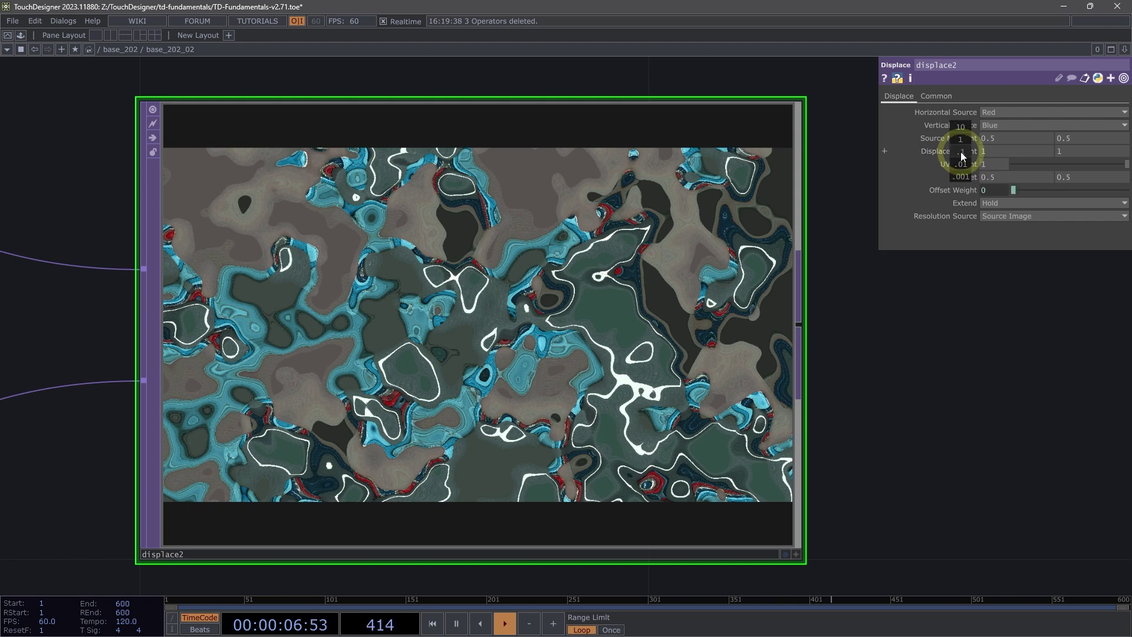
{"action": "middle_click_drag", "start_coordinate": [960, 151], "coordinate": [613, 208]}
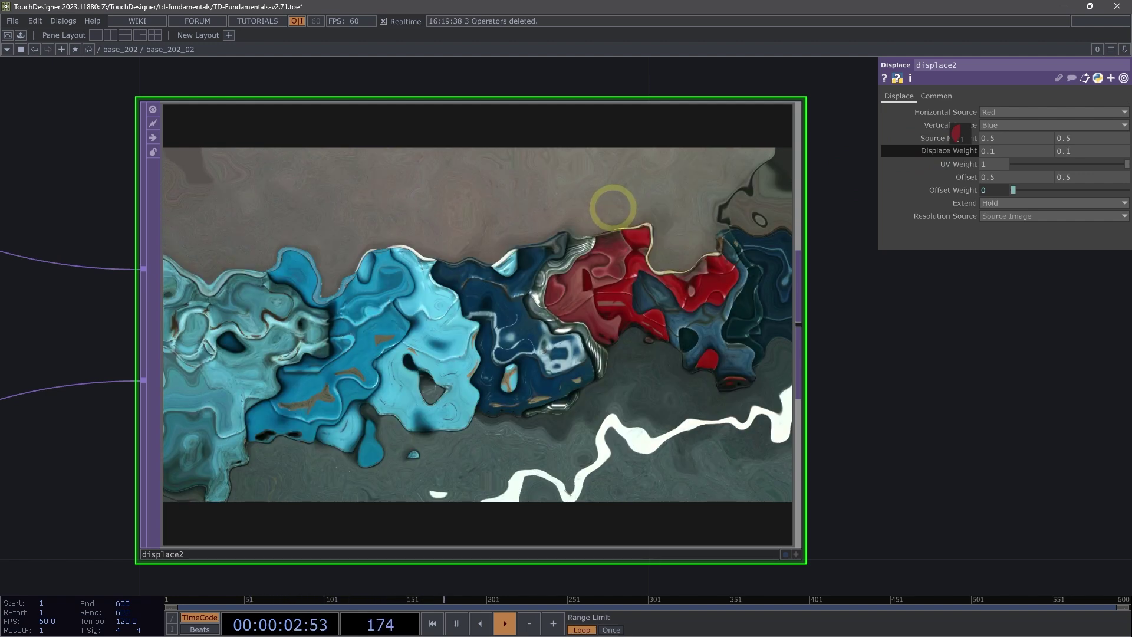
{"action": "mouse_move", "coordinate": [961, 158]}
{"action": "middle_mouse_down"}
{"action": "mouse_move", "coordinate": [844, 184]}
{"action": "mouse_move", "coordinate": [774, 222]}
{"action": "middle_mouse_up"}
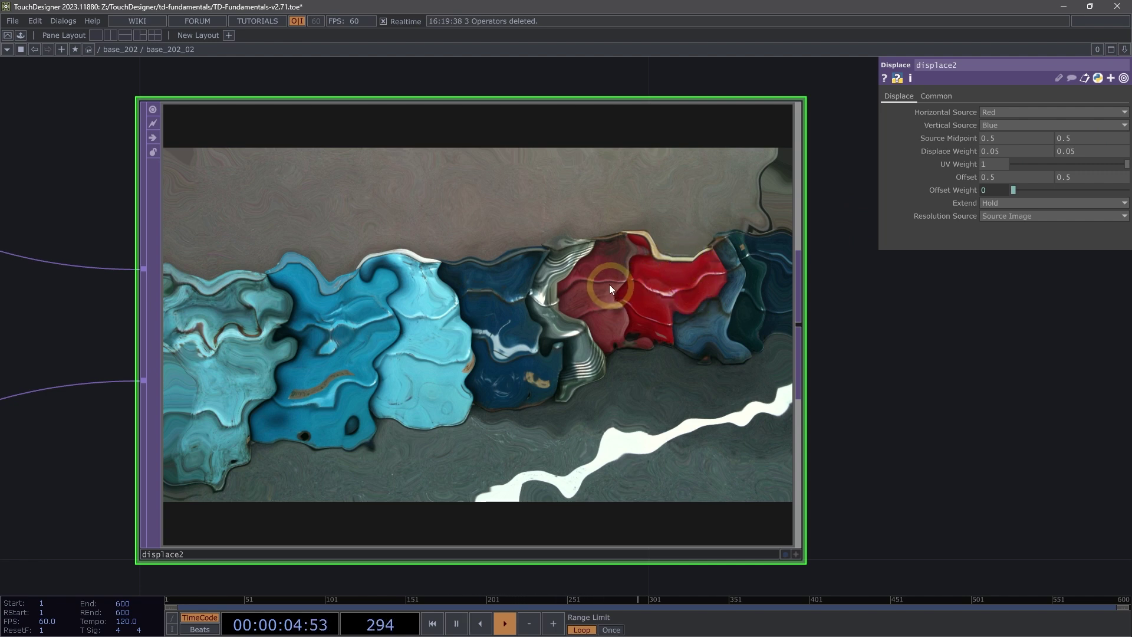
{"action": "scroll", "coordinate": [609, 284], "scroll_direction": "down", "scroll_amount": 5}
{"action": "scroll", "coordinate": [627, 449], "scroll_direction": "down", "scroll_amount": 3}
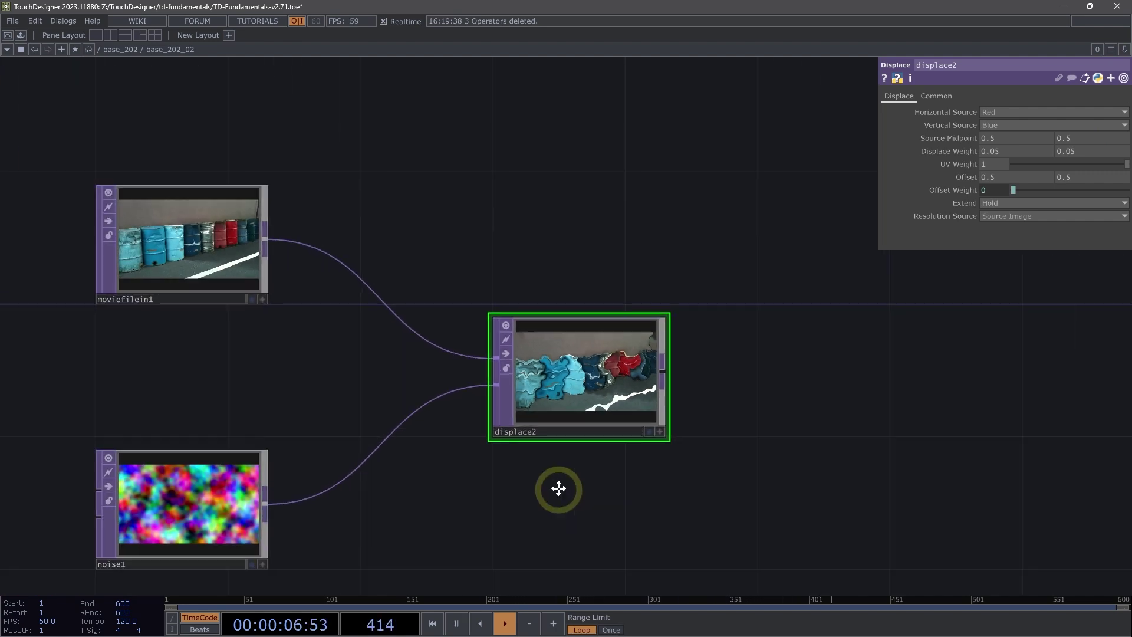
- Set noise1's Z translate to the expression absTime.seconds * 0.15
{"action": "left_click_drag", "start_coordinate": [427, 517], "coordinate": [530, 443]}
{"action": "left_click", "coordinate": [323, 434]}
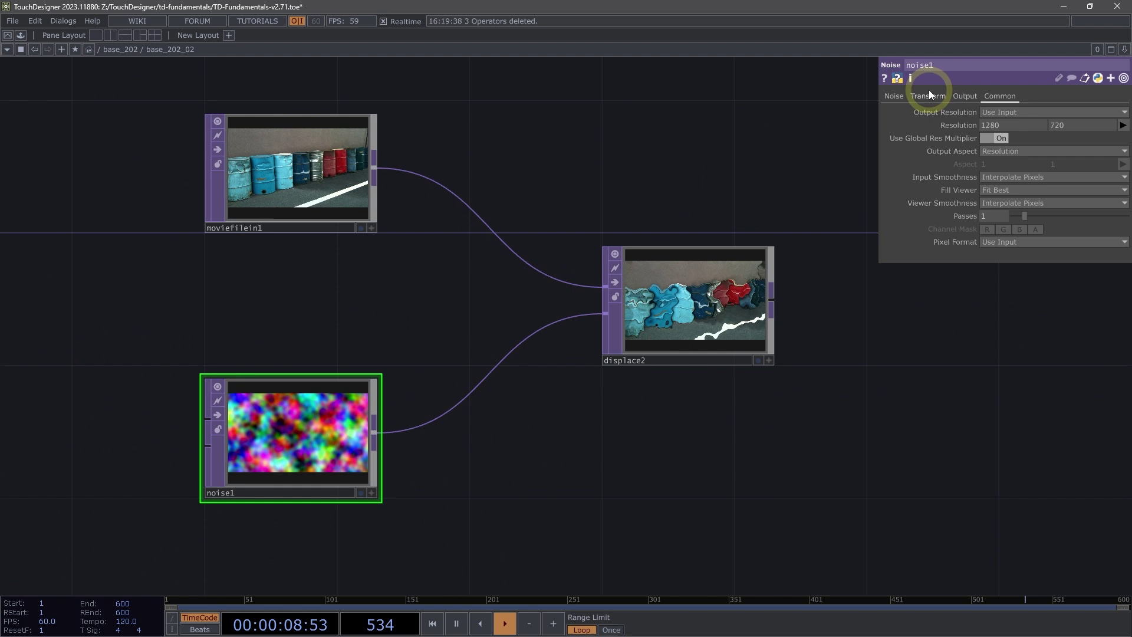
{"action": "left_click", "coordinate": [926, 99]}
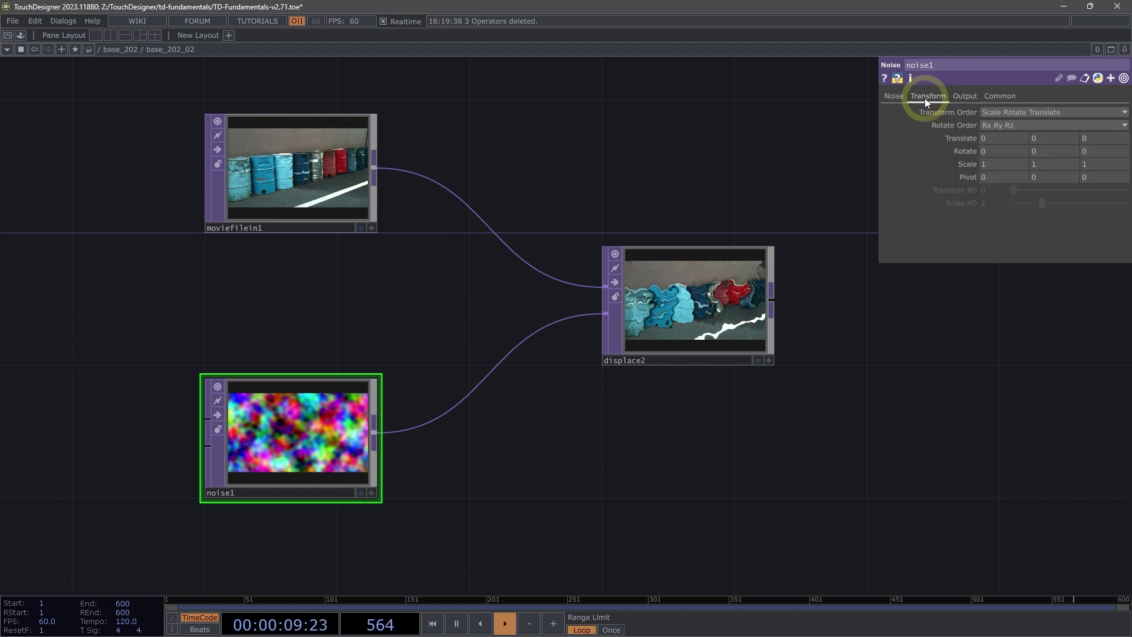
{"action": "left_click", "coordinate": [960, 139]}
{"action": "left_click", "coordinate": [897, 293]}
{"action": "type", "text": "absTime.seconds * 0.15"}
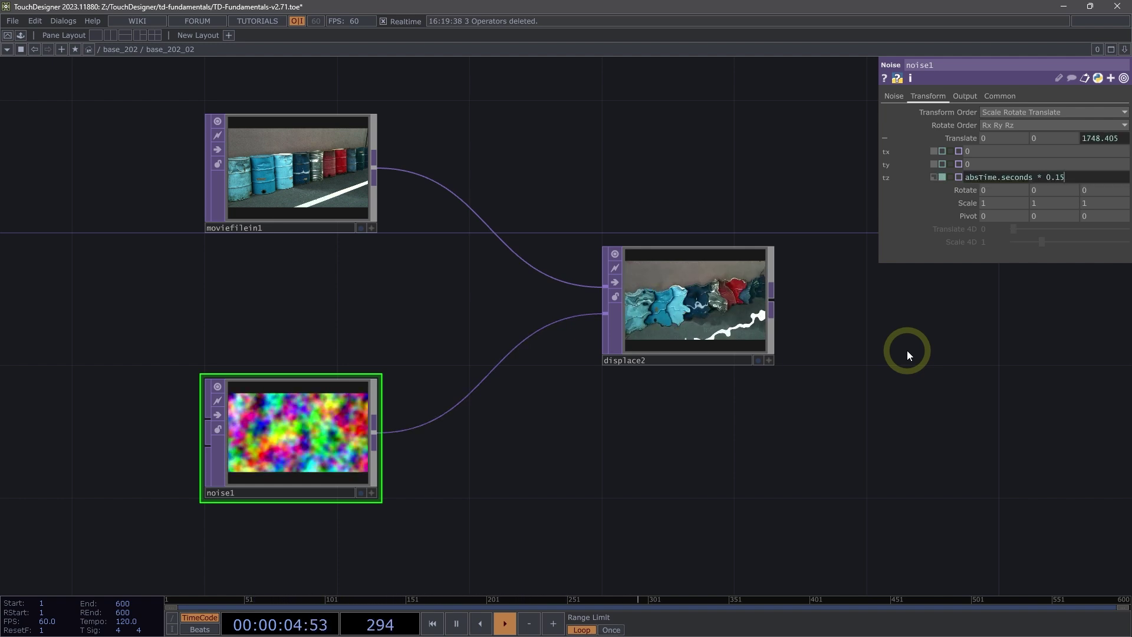
{"action": "scroll", "coordinate": [720, 283], "scroll_direction": "up", "scroll_amount": 5}
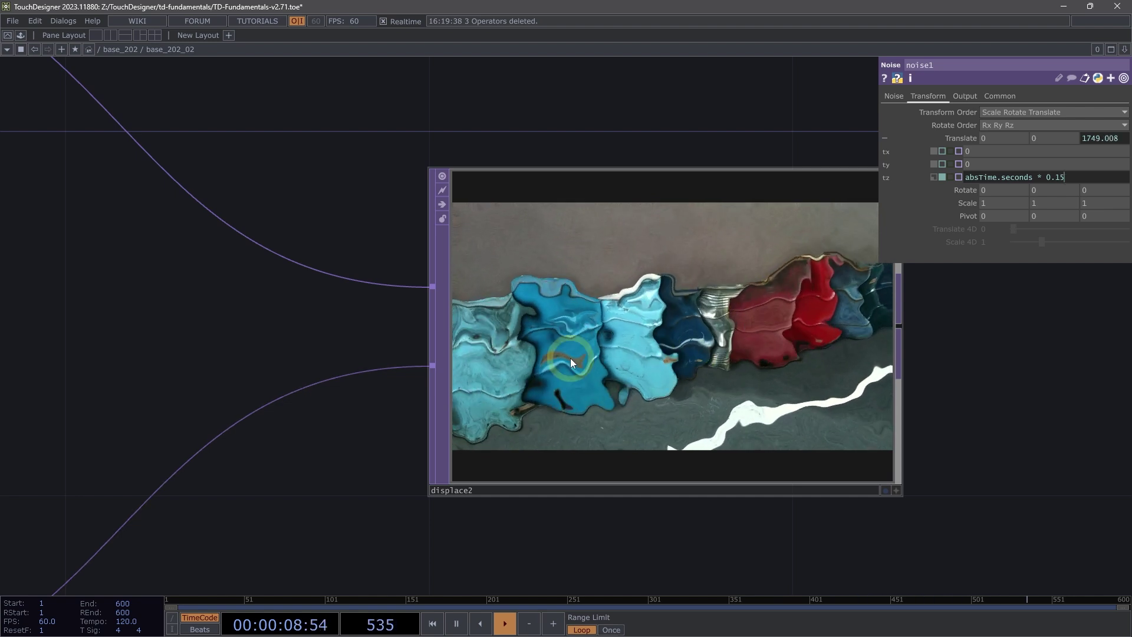
{"action": "scroll", "coordinate": [570, 358], "scroll_direction": "down", "scroll_amount": 3}
{"action": "scroll", "coordinate": [454, 470], "scroll_direction": "down", "scroll_amount": 3}
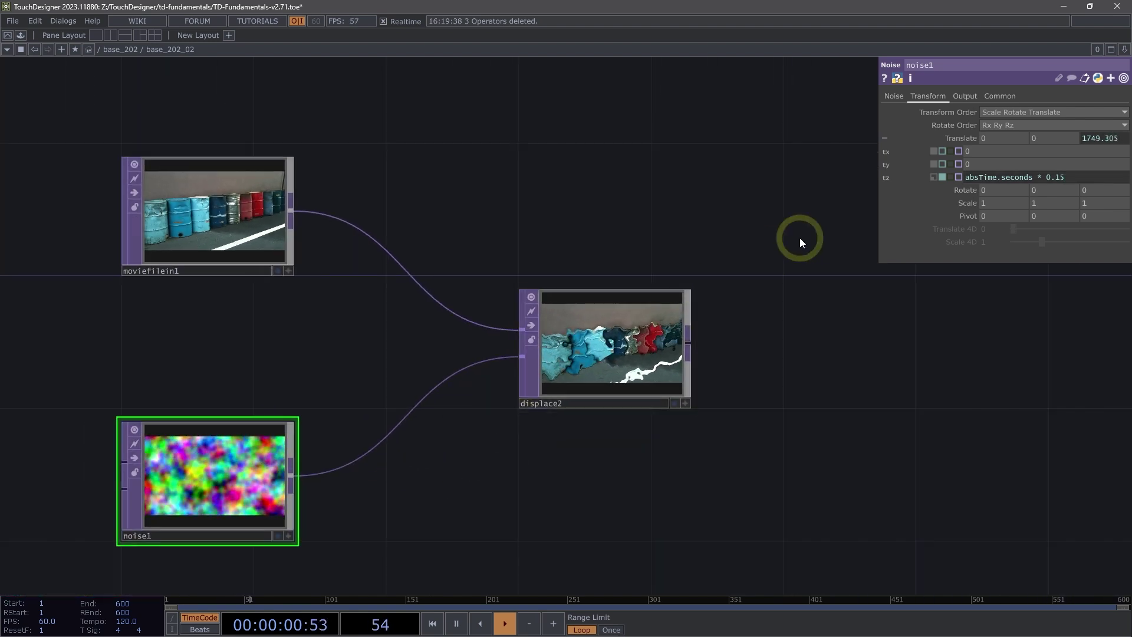
- Raise noise1's Period from 1 to 2
{"action": "left_click", "coordinate": [894, 97]}
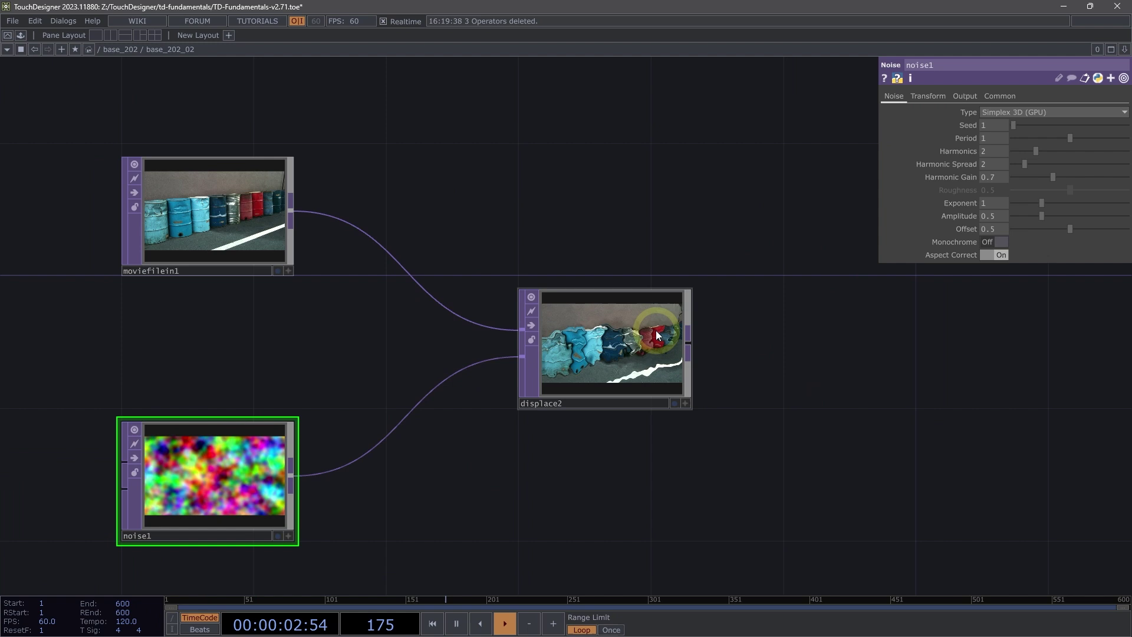
{"action": "scroll", "coordinate": [658, 335], "scroll_direction": "up", "scroll_amount": 5}
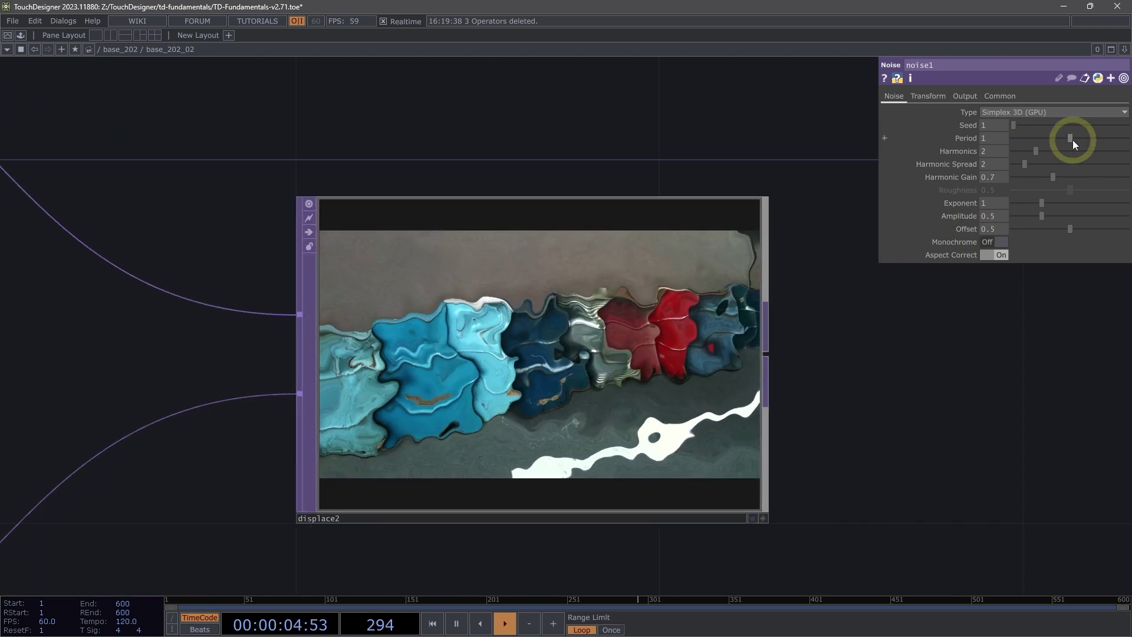
{"action": "left_click_drag", "start_coordinate": [1073, 140], "coordinate": [1128, 125]}
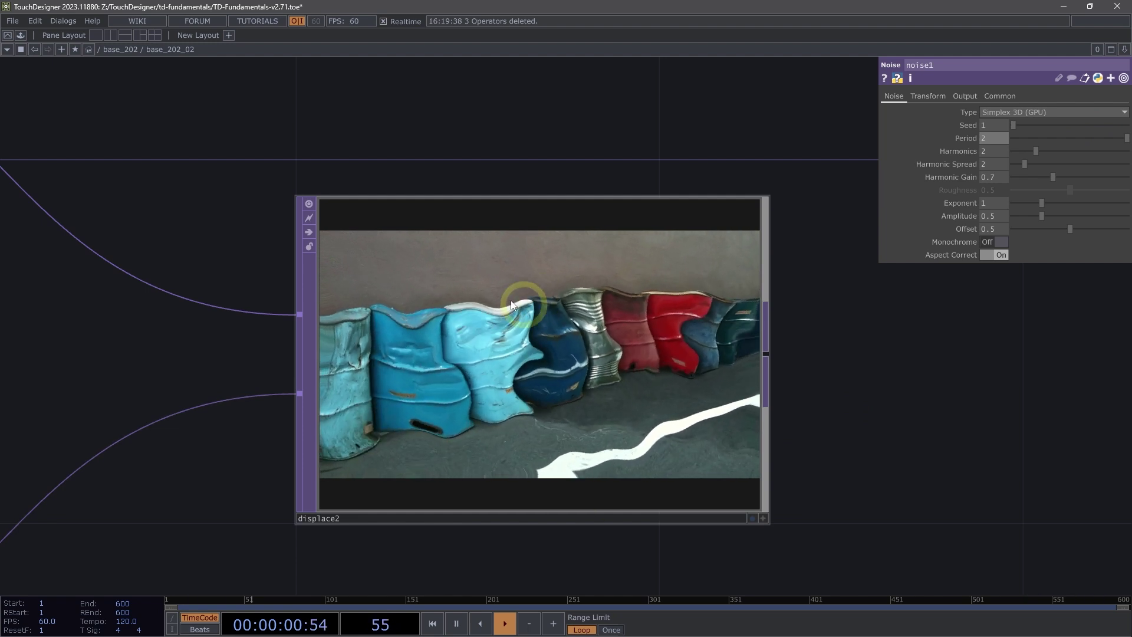
{"action": "scroll", "coordinate": [462, 278], "scroll_direction": "down", "scroll_amount": 2}
{"action": "scroll", "coordinate": [451, 299], "scroll_direction": "down", "scroll_amount": 1}
{"action": "scroll", "coordinate": [447, 310], "scroll_direction": "up", "scroll_amount": 5}
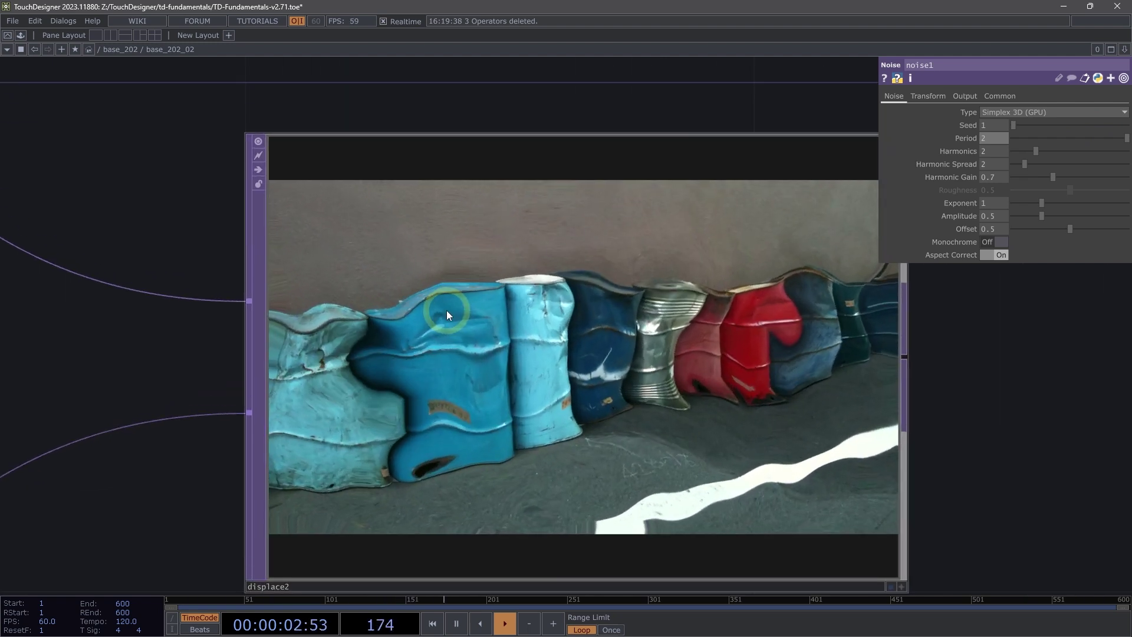
- Zoom in on the displace2 result and bring up its settings
{"action": "left_click_drag", "start_coordinate": [943, 388], "coordinate": [881, 364]}
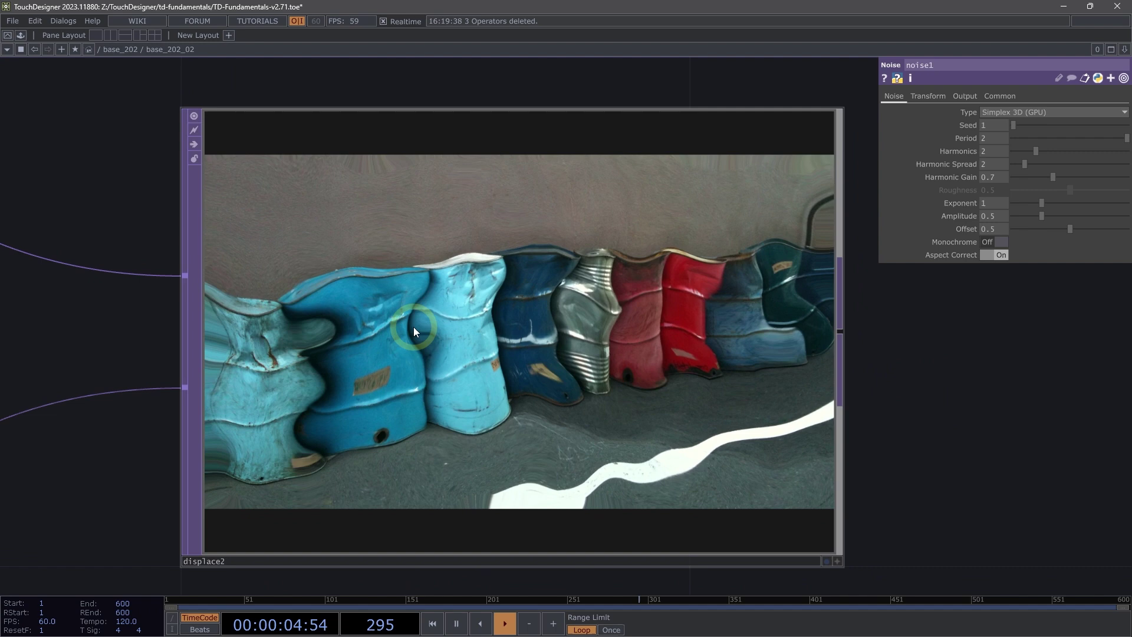
{"action": "scroll", "coordinate": [472, 530], "scroll_direction": "up", "scroll_amount": 3}
{"action": "scroll", "coordinate": [497, 493], "scroll_direction": "up", "scroll_amount": 2}
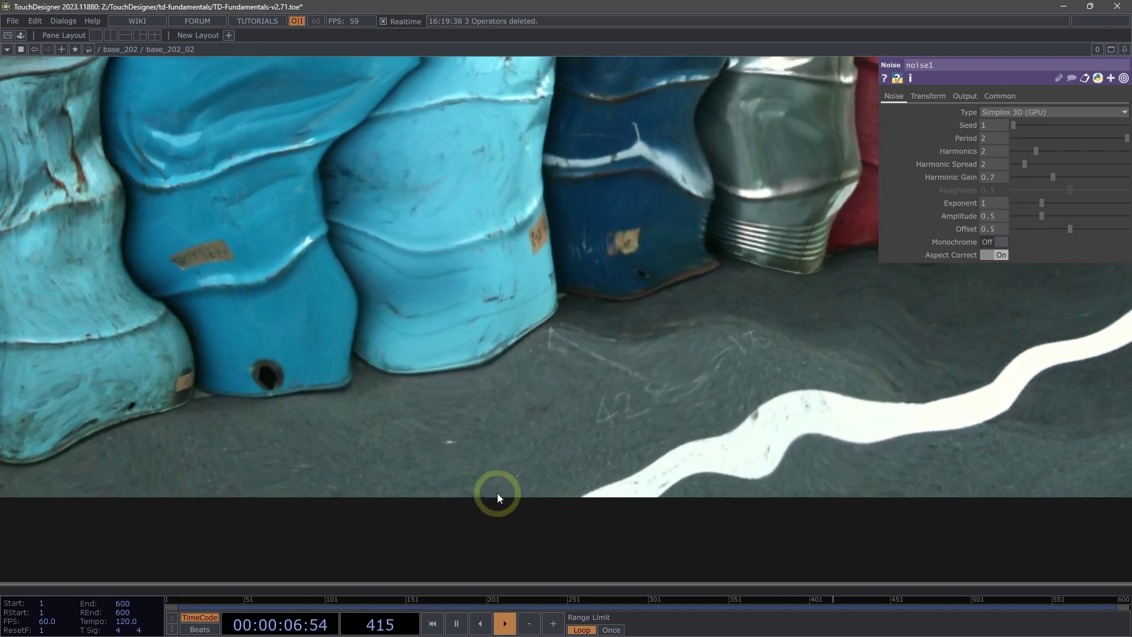
{"action": "scroll", "coordinate": [475, 497], "scroll_direction": "down", "scroll_amount": 2}
{"action": "left_click_drag", "start_coordinate": [1020, 416], "coordinate": [990, 382]}
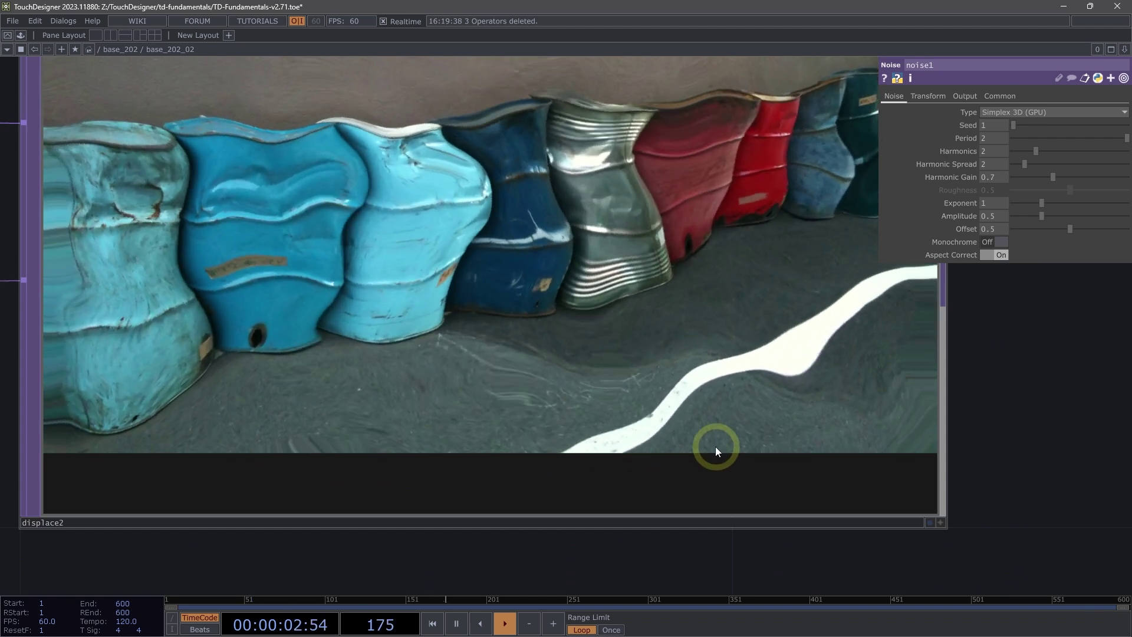
{"action": "scroll", "coordinate": [944, 412], "scroll_direction": "down", "scroll_amount": 2}
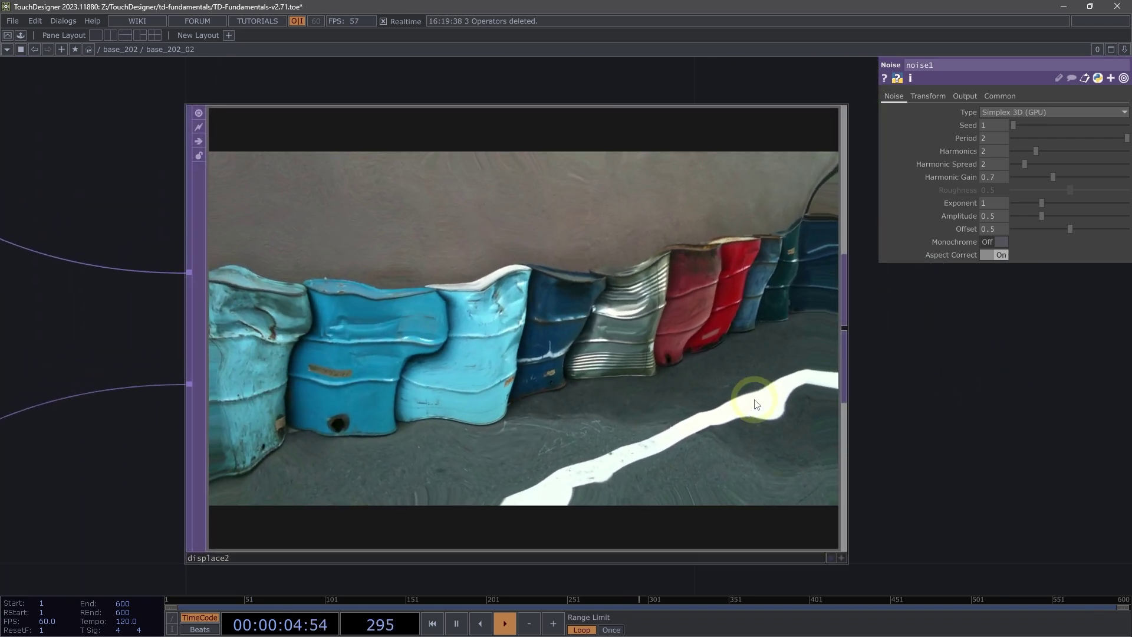
{"action": "left_click", "coordinate": [756, 404]}
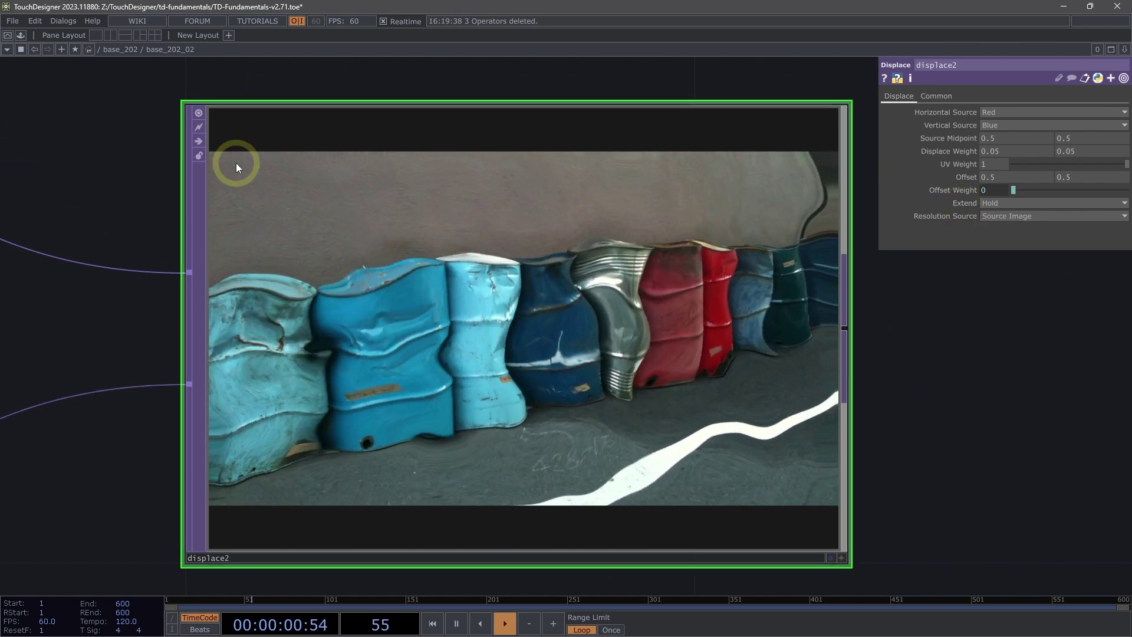
- Try displace2's Extend set to Zero, then set it to Mirror
{"action": "left_click", "coordinate": [1006, 203]}
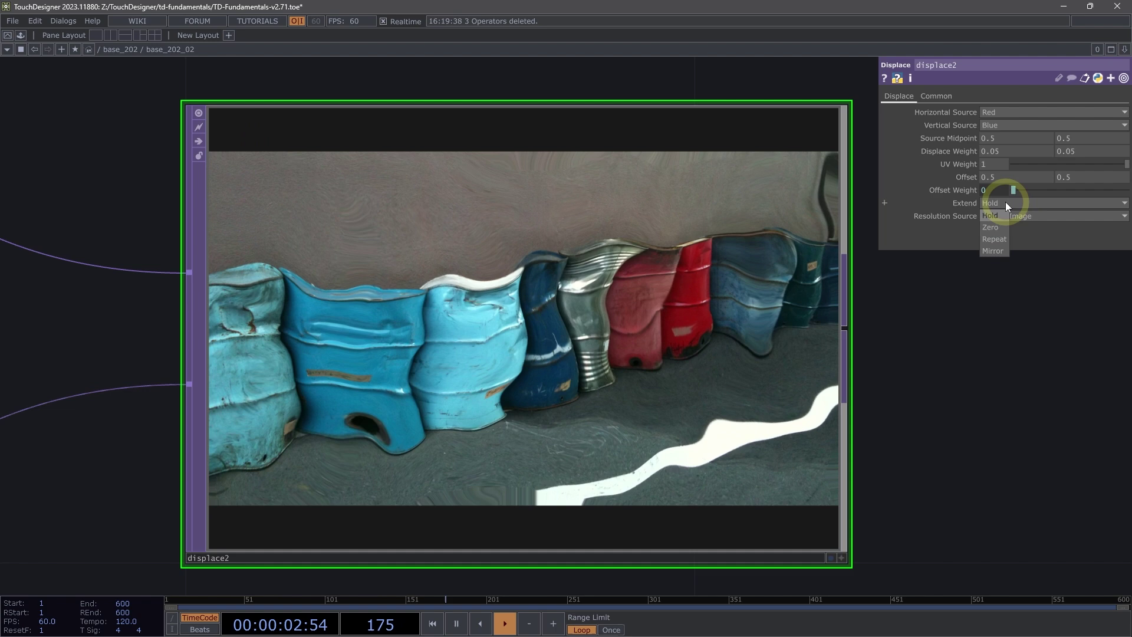
{"action": "left_click", "coordinate": [991, 229]}
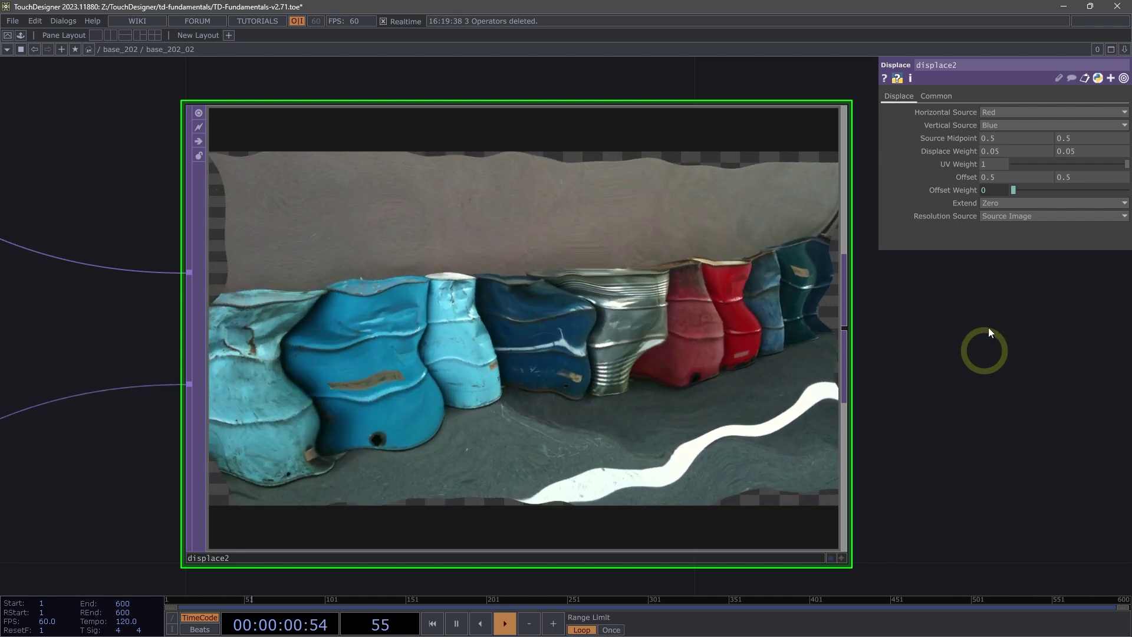
{"action": "left_click", "coordinate": [1017, 202]}
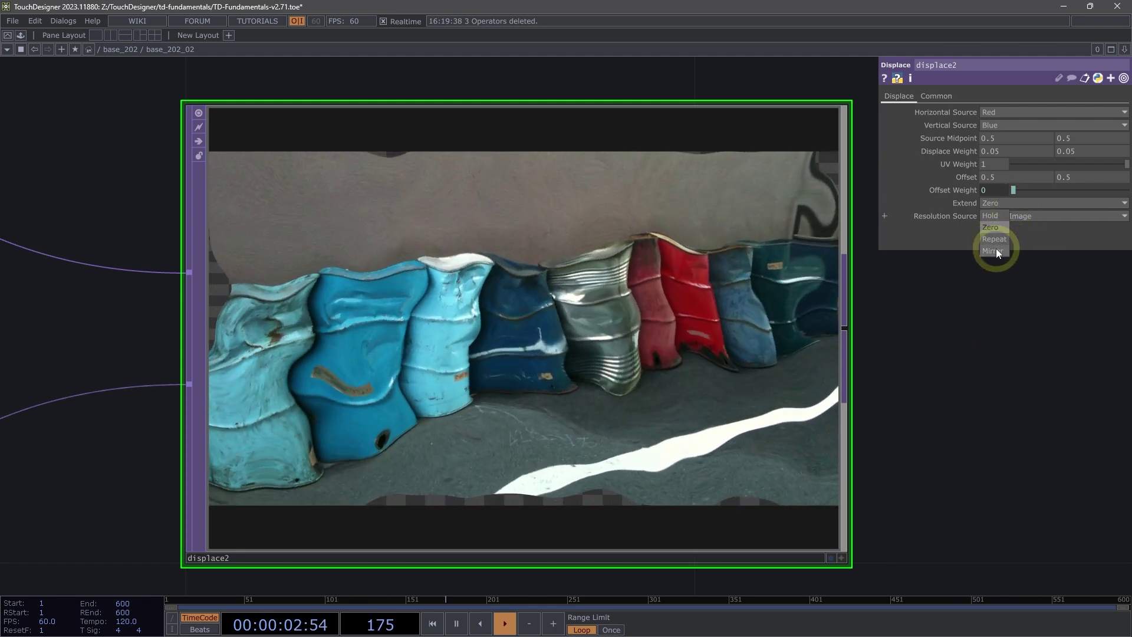
{"action": "left_click", "coordinate": [996, 251]}
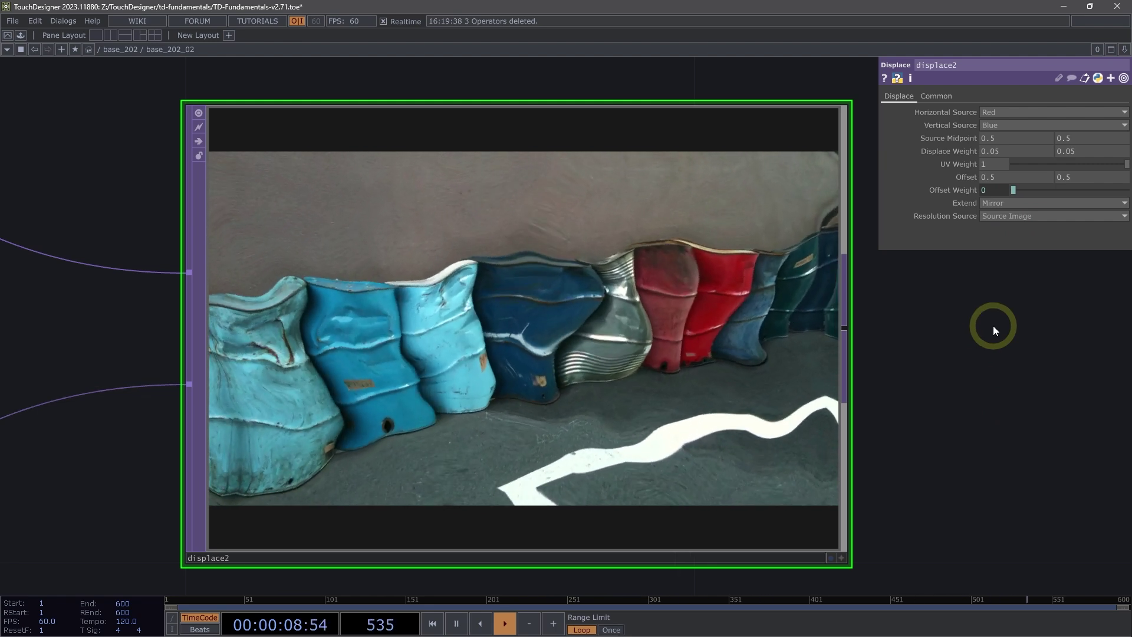
- Pan and zoom to review the movie, noise and displace2 nodes
{"action": "scroll", "coordinate": [993, 326], "scroll_direction": "down", "scroll_amount": 5}
{"action": "scroll", "coordinate": [1044, 401], "scroll_direction": "down", "scroll_amount": 2}
{"action": "scroll", "coordinate": [1016, 384], "scroll_direction": "down", "scroll_amount": 3}
{"action": "left_click_drag", "start_coordinate": [1016, 385], "coordinate": [922, 376]}
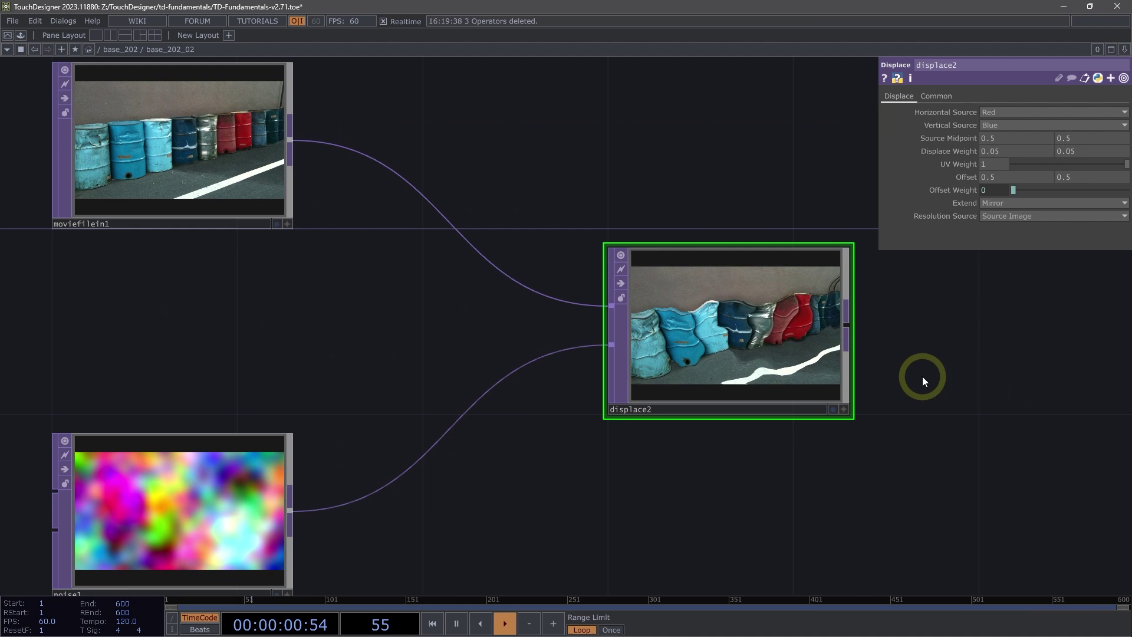
{"action": "scroll", "coordinate": [932, 376], "scroll_direction": "down", "scroll_amount": 2}
{"action": "scroll", "coordinate": [856, 416], "scroll_direction": "down", "scroll_amount": 2}
{"action": "left_click_drag", "start_coordinate": [857, 416], "coordinate": [732, 404]}
{"action": "scroll", "coordinate": [637, 333], "scroll_direction": "up", "scroll_amount": 2}
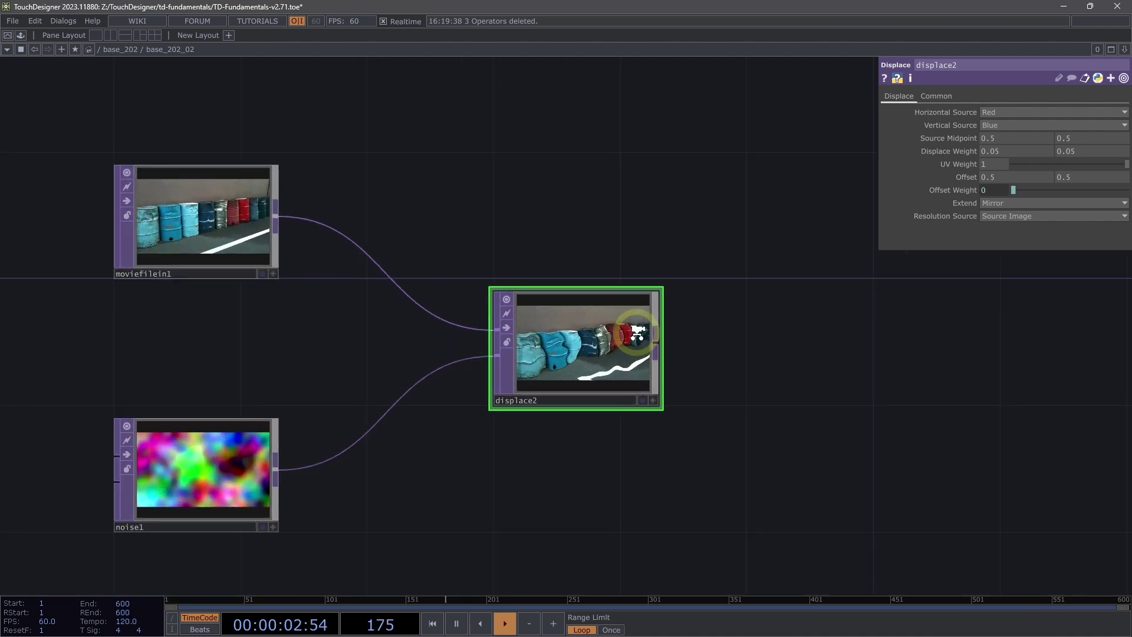
{"action": "scroll", "coordinate": [595, 351], "scroll_direction": "up", "scroll_amount": 3}
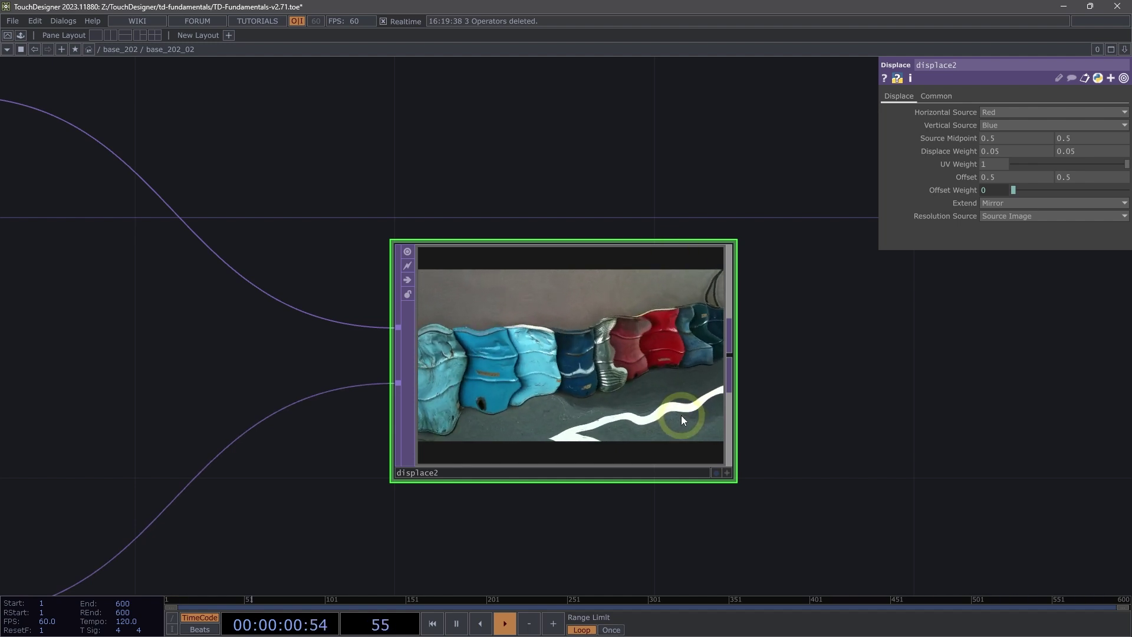
{"action": "scroll", "coordinate": [523, 418], "scroll_direction": "down", "scroll_amount": 3}
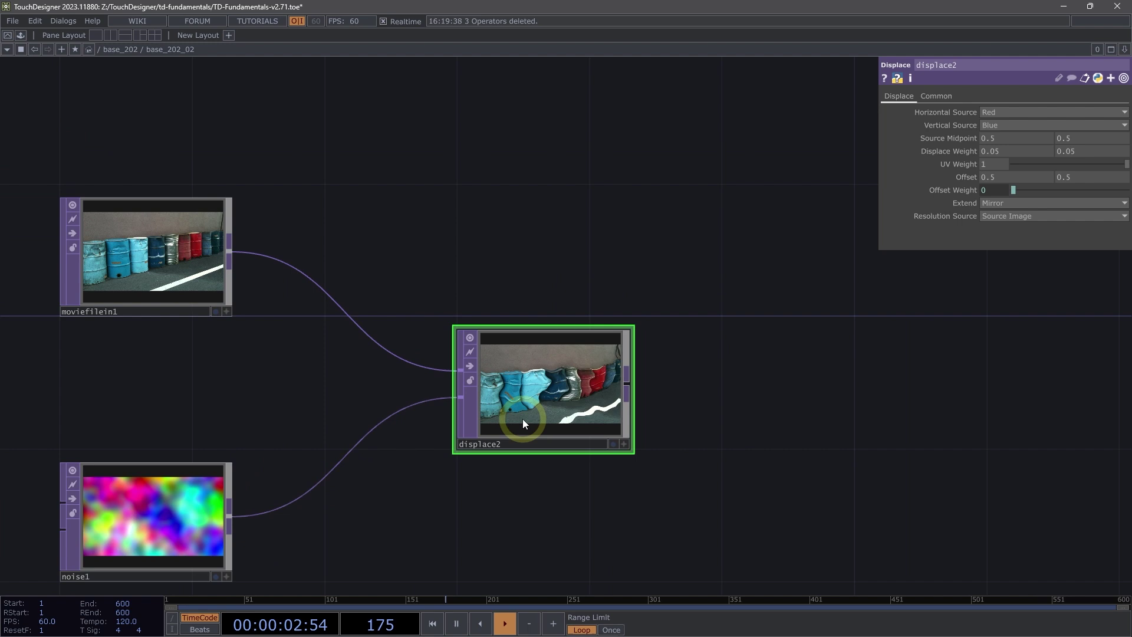
- Copy moviefilein1, noise1 and displace2 and paste them as moviefilein2, noise2 and displace3
{"action": "scroll", "coordinate": [279, 348], "scroll_direction": "down", "scroll_amount": 2}
{"action": "left_click", "coordinate": [225, 267]}
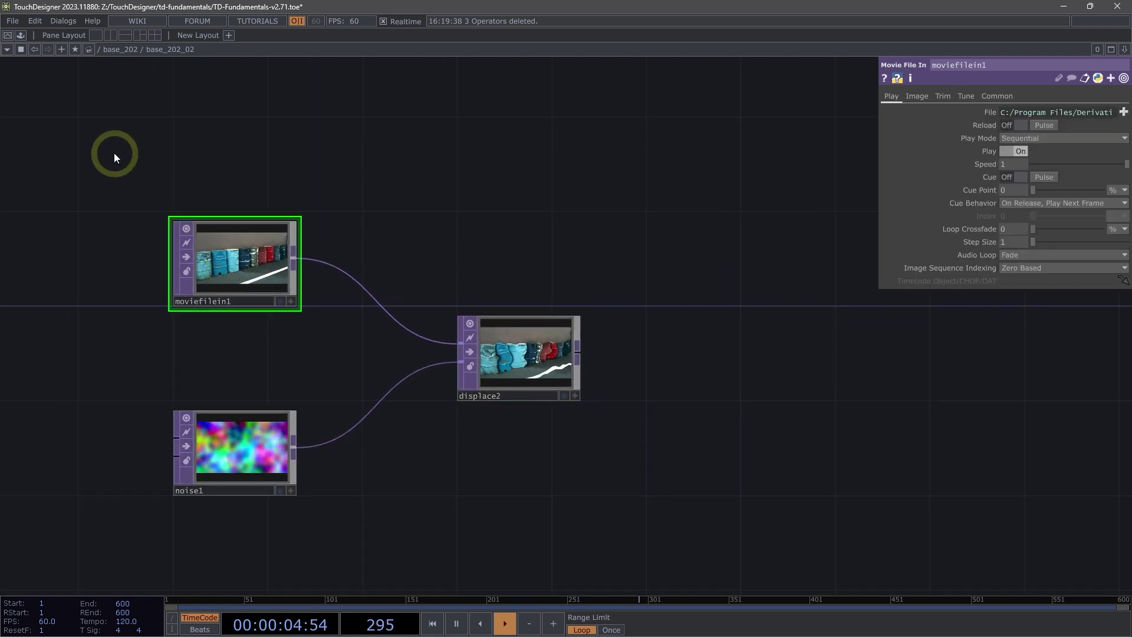
{"action": "right_click_drag", "start_coordinate": [112, 150], "coordinate": [661, 521]}
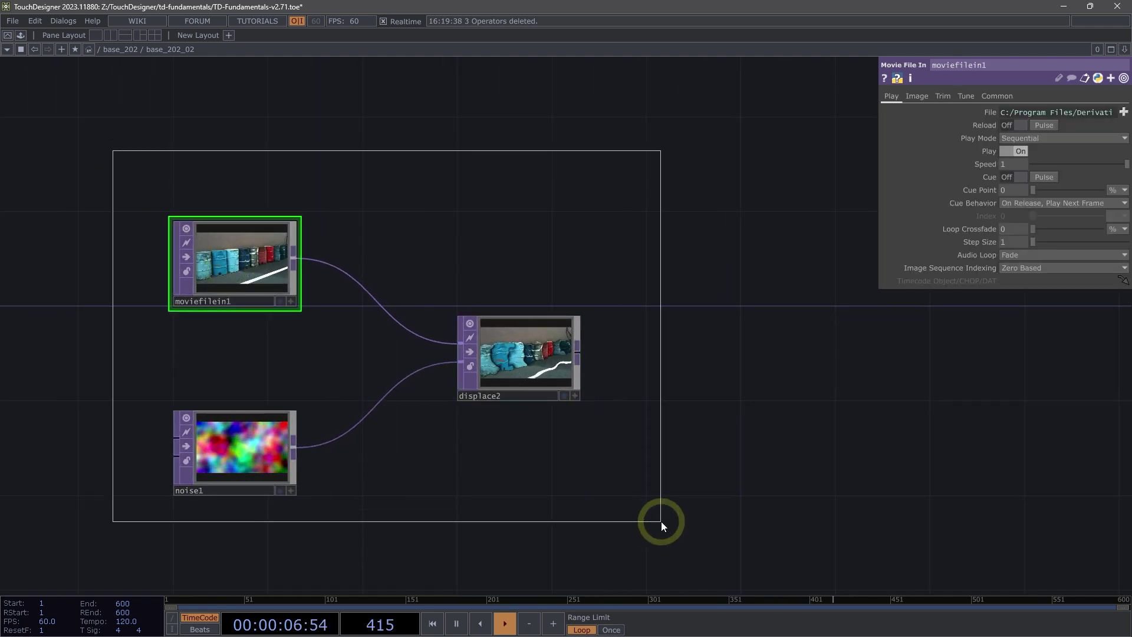
{"action": "key", "text": "ctrl+c"}
{"action": "left_click_drag", "start_coordinate": [660, 521], "coordinate": [491, 476]}
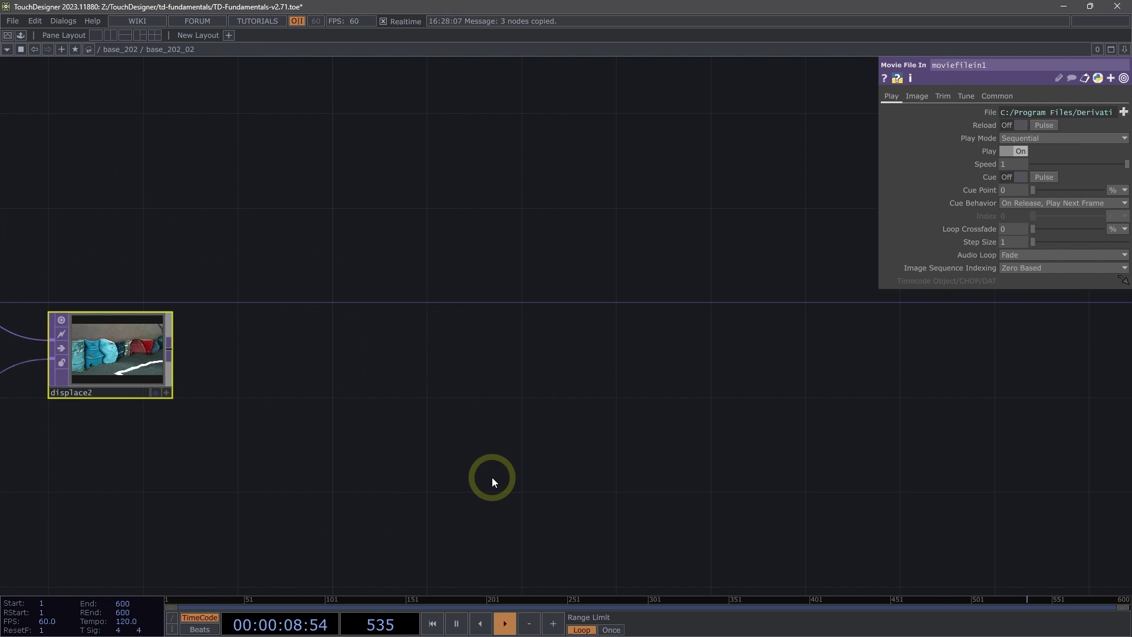
{"action": "key", "text": "ctrl+v"}
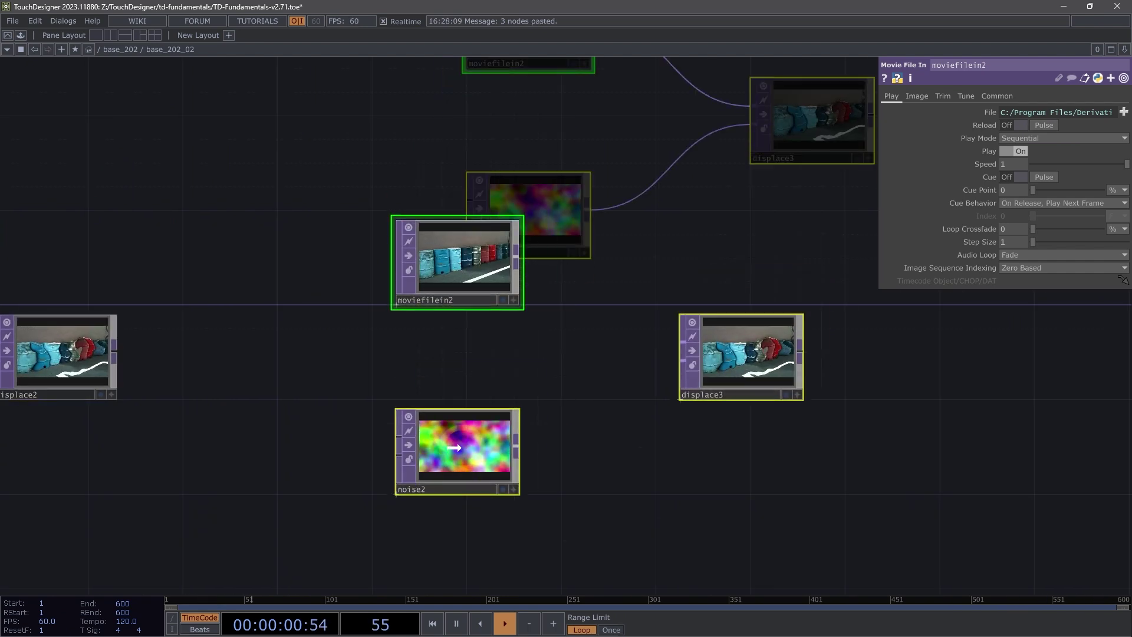
{"action": "left_click", "coordinate": [454, 447]}
{"action": "scroll", "coordinate": [589, 448], "scroll_direction": "up", "scroll_amount": 3}
{"action": "mouse_move", "coordinate": [590, 448]}
{"action": "left_mouse_down"}
{"action": "mouse_move", "coordinate": [501, 479]}
{"action": "mouse_move", "coordinate": [481, 475]}
{"action": "left_mouse_up"}
{"action": "scroll", "coordinate": [741, 400], "scroll_direction": "up", "scroll_amount": 3}
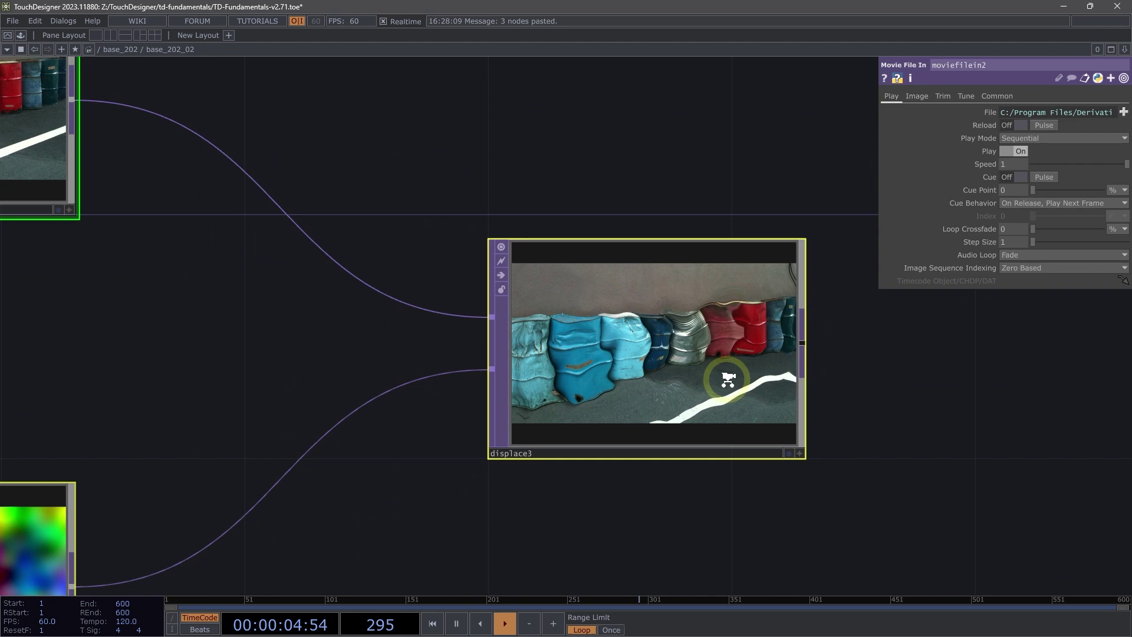
{"action": "scroll", "coordinate": [734, 407], "scroll_direction": "up", "scroll_amount": 1}
{"action": "scroll", "coordinate": [649, 247], "scroll_direction": "down", "scroll_amount": 3}
{"action": "scroll", "coordinate": [588, 178], "scroll_direction": "down", "scroll_amount": 1}
{"action": "scroll", "coordinate": [590, 174], "scroll_direction": "down", "scroll_amount": 1}
{"action": "scroll", "coordinate": [637, 172], "scroll_direction": "down", "scroll_amount": 2}
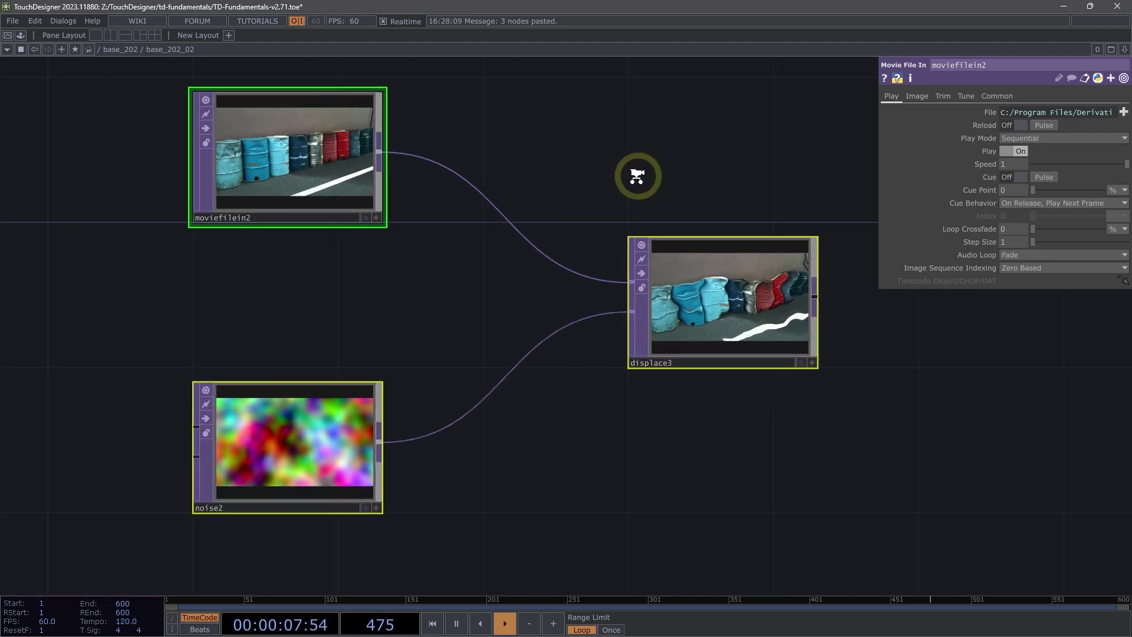
- Load Mettler.1.jpg from Samples/Map into moviefilein2's File parameter
{"action": "scroll", "coordinate": [608, 141], "scroll_direction": "down", "scroll_amount": 1}
{"action": "left_click", "coordinate": [1124, 112]}
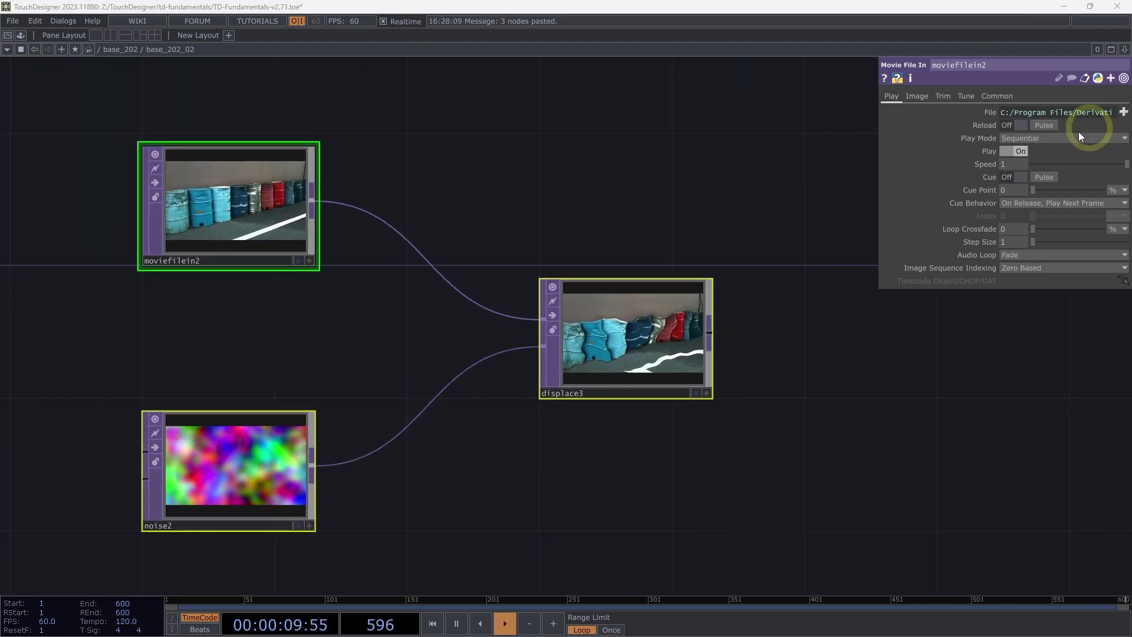
{"action": "left_click", "coordinate": [240, 268]}
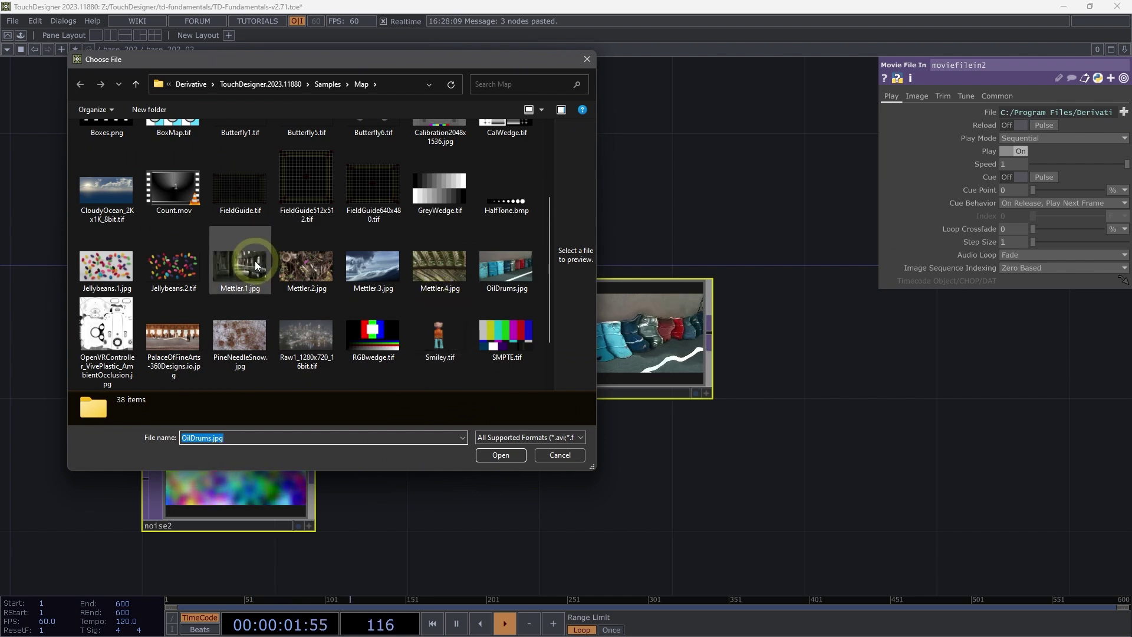
{"action": "left_click", "coordinate": [496, 455]}
- Drag displace3 further right to spread the copied nodes apart
{"action": "left_click_drag", "start_coordinate": [726, 500], "coordinate": [508, 503]}
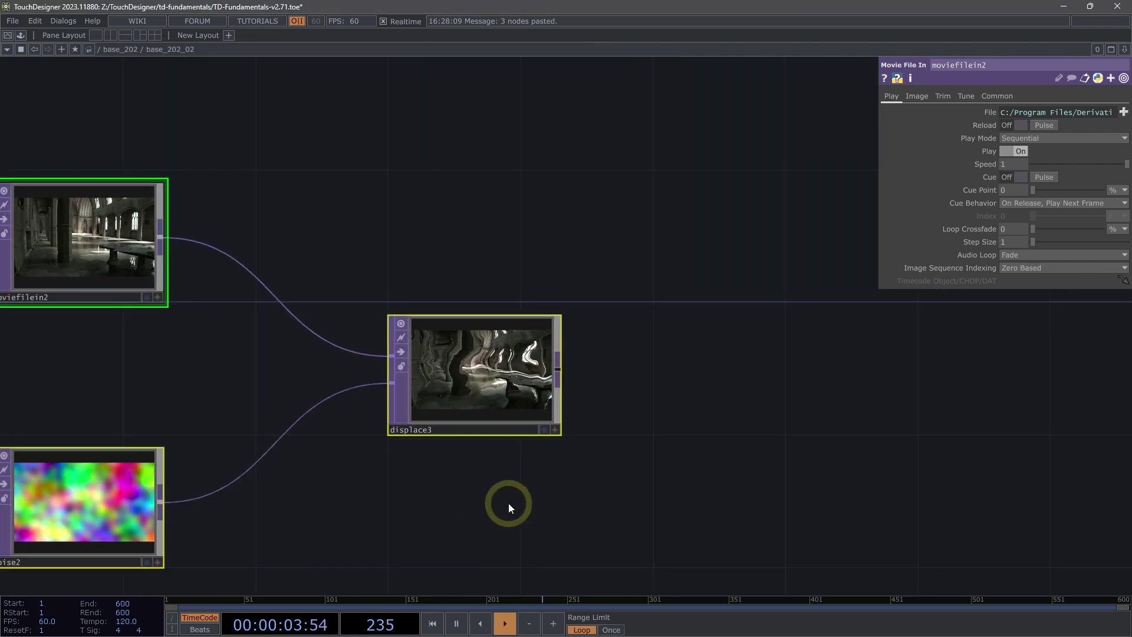
{"action": "left_click_drag", "start_coordinate": [477, 374], "coordinate": [743, 377]}
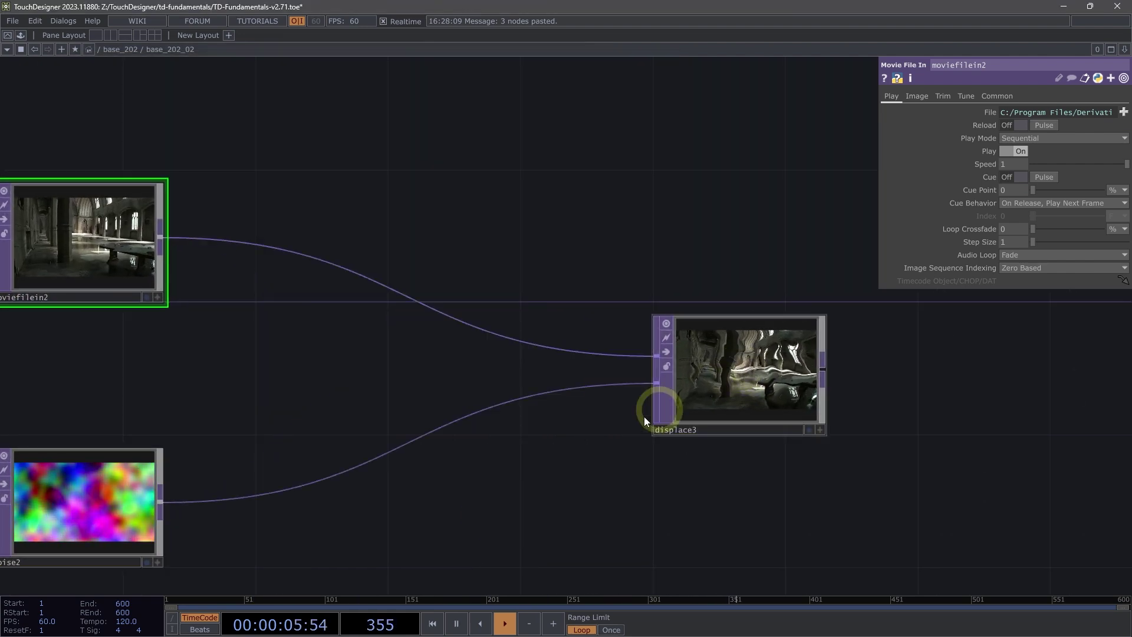
{"action": "left_click_drag", "start_coordinate": [644, 417], "coordinate": [455, 457]}
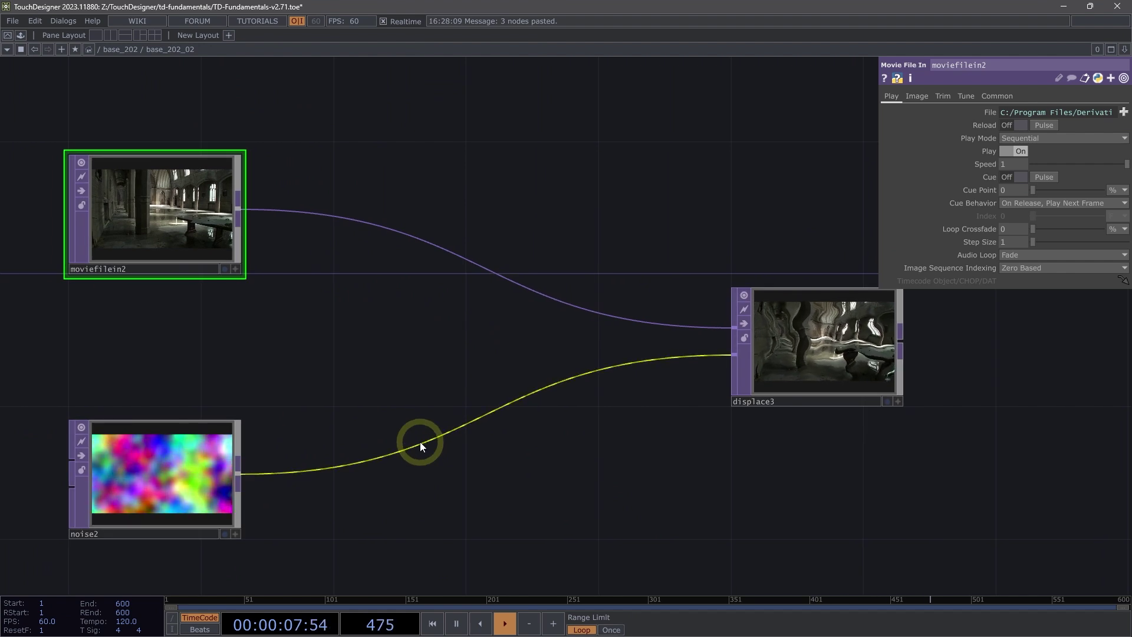
- Insert a Circle TOP (circle2) into the noise2-to-displace3 connection and arrange it
{"action": "right_click", "coordinate": [420, 441]}
{"action": "left_click", "coordinate": [448, 434]}
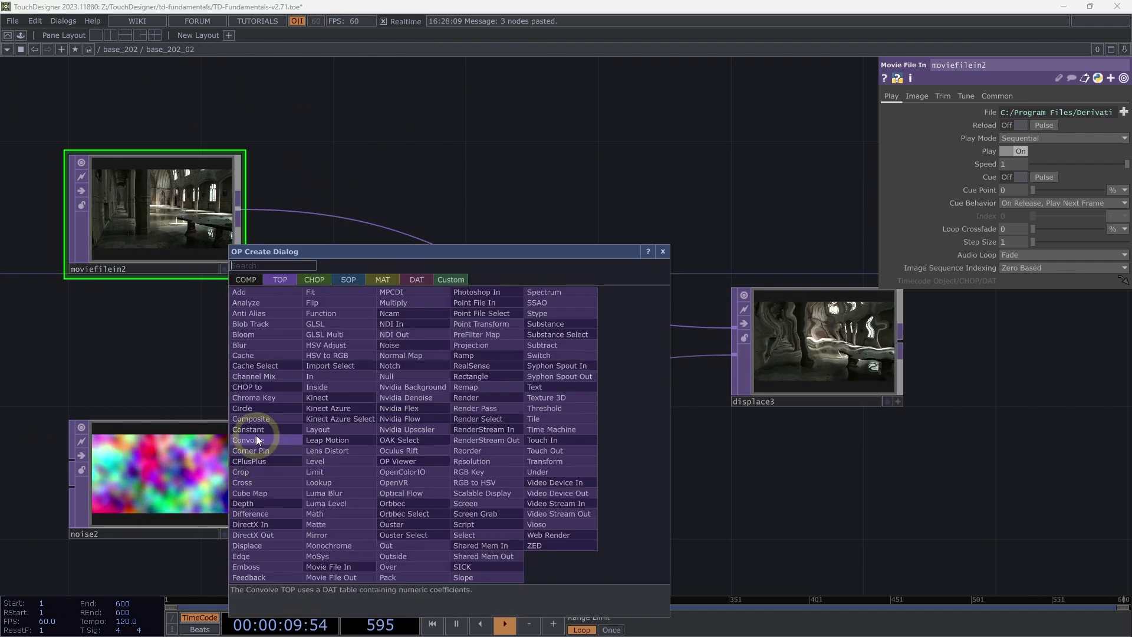
{"action": "left_click", "coordinate": [256, 408]}
{"action": "left_click", "coordinate": [452, 466]}
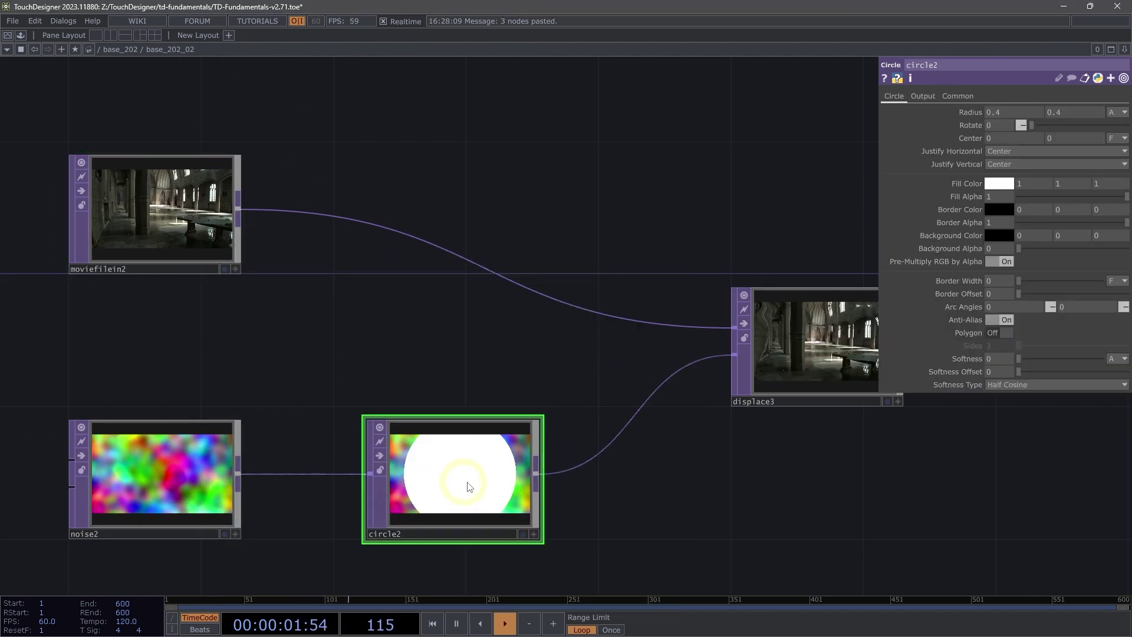
{"action": "left_click_drag", "start_coordinate": [609, 462], "coordinate": [566, 455]}
{"action": "mouse_move", "coordinate": [566, 455]}
{"action": "middle_mouse_down"}
{"action": "mouse_move", "coordinate": [631, 450]}
{"action": "mouse_move", "coordinate": [727, 207]}
{"action": "mouse_move", "coordinate": [779, 331]}
{"action": "mouse_move", "coordinate": [680, 401]}
{"action": "mouse_move", "coordinate": [749, 448]}
{"action": "mouse_move", "coordinate": [430, 475]}
{"action": "mouse_move", "coordinate": [656, 469]}
{"action": "mouse_move", "coordinate": [374, 453]}
{"action": "middle_mouse_up"}
{"action": "mouse_move", "coordinate": [374, 453]}
{"action": "left_mouse_down"}
{"action": "mouse_move", "coordinate": [417, 435]}
{"action": "mouse_move", "coordinate": [626, 470]}
{"action": "mouse_move", "coordinate": [538, 439]}
{"action": "mouse_move", "coordinate": [519, 420]}
{"action": "mouse_move", "coordinate": [745, 459]}
{"action": "left_mouse_up"}
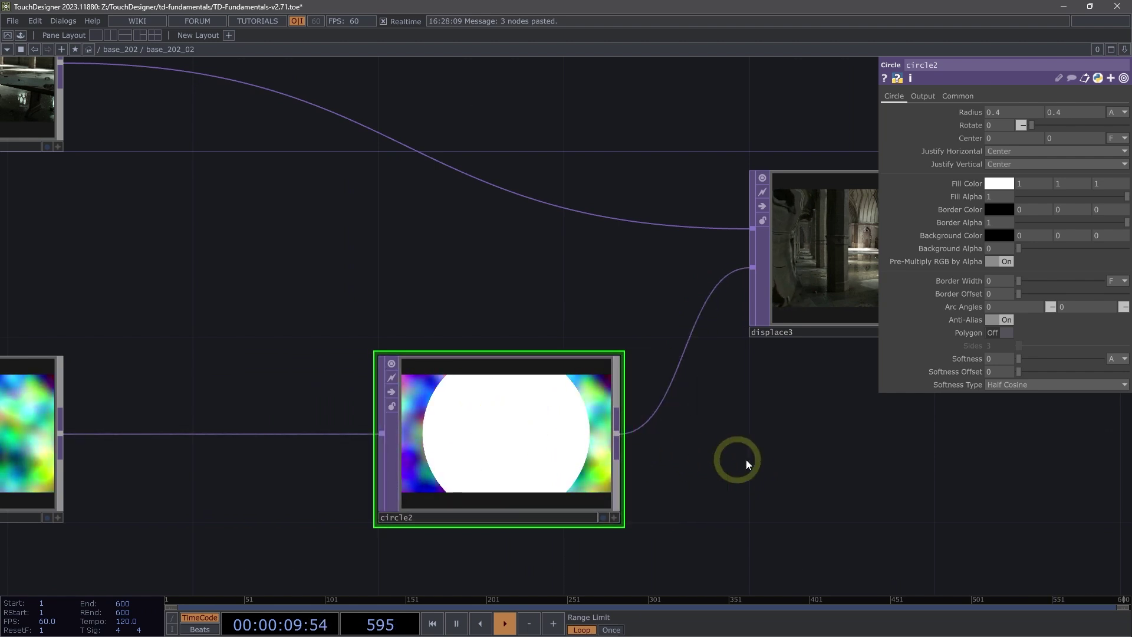
{"action": "middle_click_drag", "start_coordinate": [746, 459], "coordinate": [497, 437]}
{"action": "middle_click_drag", "start_coordinate": [626, 435], "coordinate": [480, 450]}
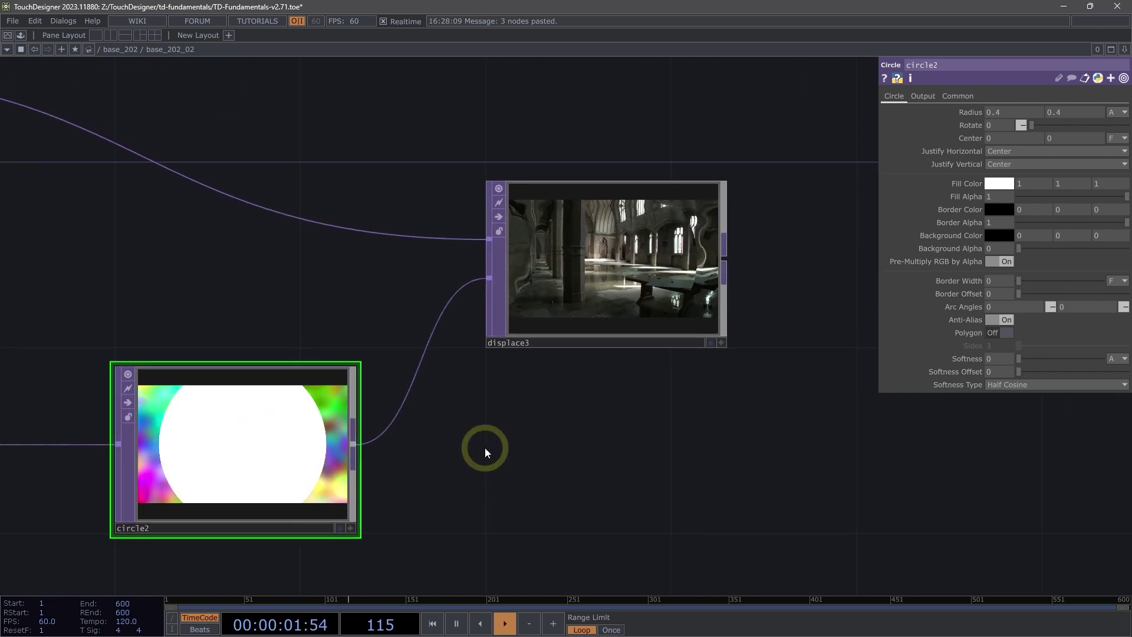
{"action": "scroll", "coordinate": [480, 450], "scroll_direction": "up", "scroll_amount": 1}
{"action": "scroll", "coordinate": [470, 465], "scroll_direction": "up", "scroll_amount": 2}
{"action": "left_click_drag", "start_coordinate": [477, 471], "coordinate": [518, 470]}
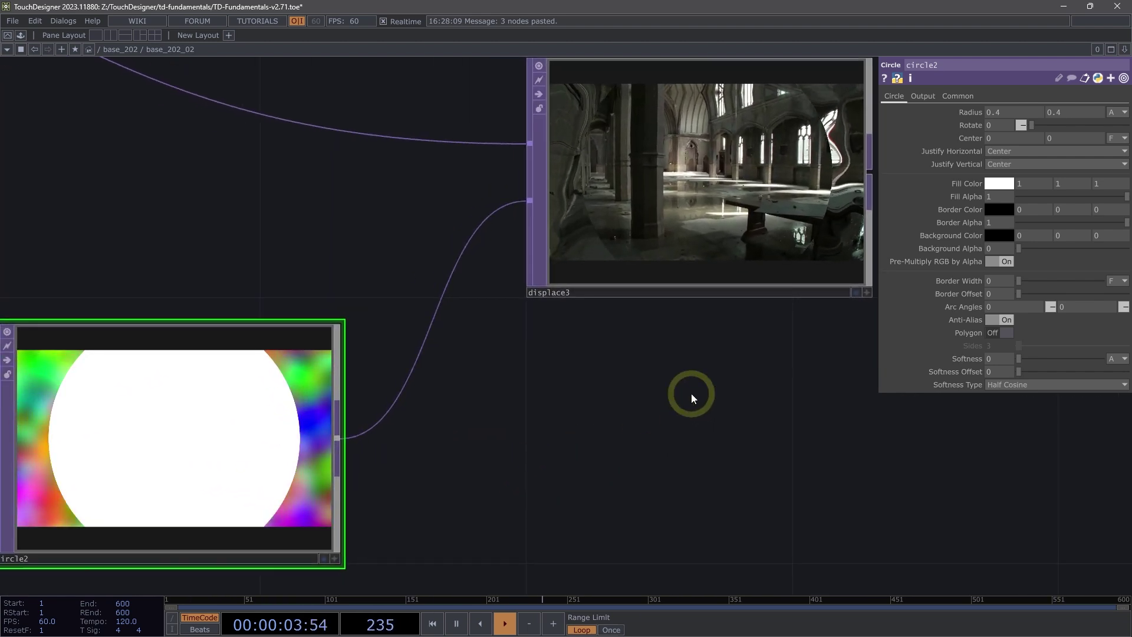
- Lower circle2's Fill Color to mid grey 0.5 and check displace3's result
{"action": "middle_click_drag", "start_coordinate": [977, 184], "coordinate": [887, 202]}
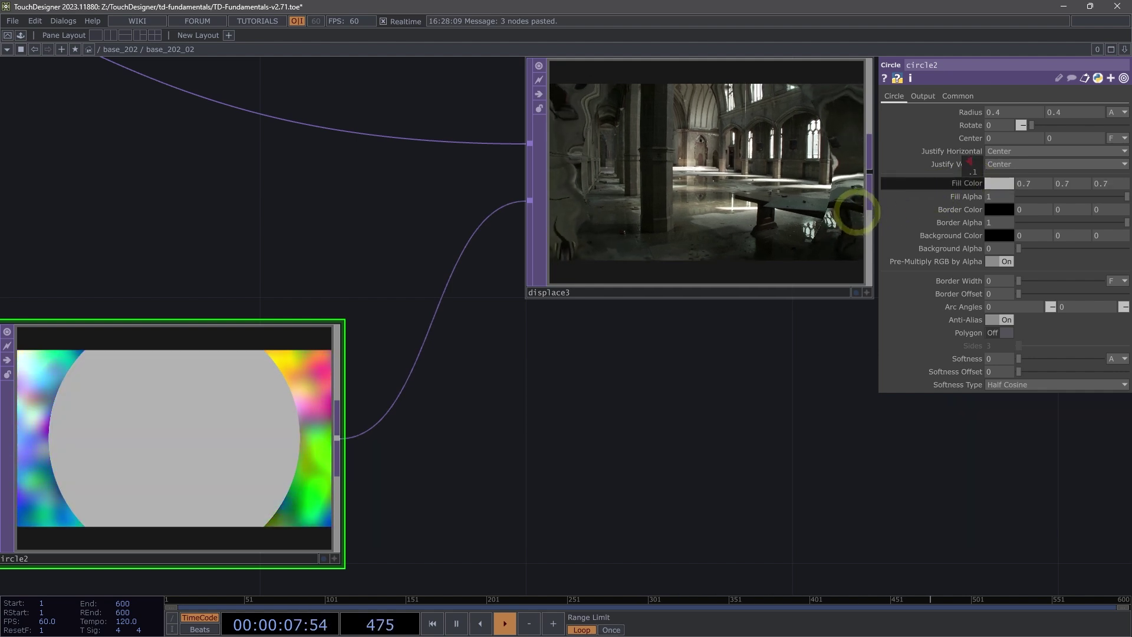
{"action": "middle_click_drag", "start_coordinate": [886, 202], "coordinate": [781, 234]}
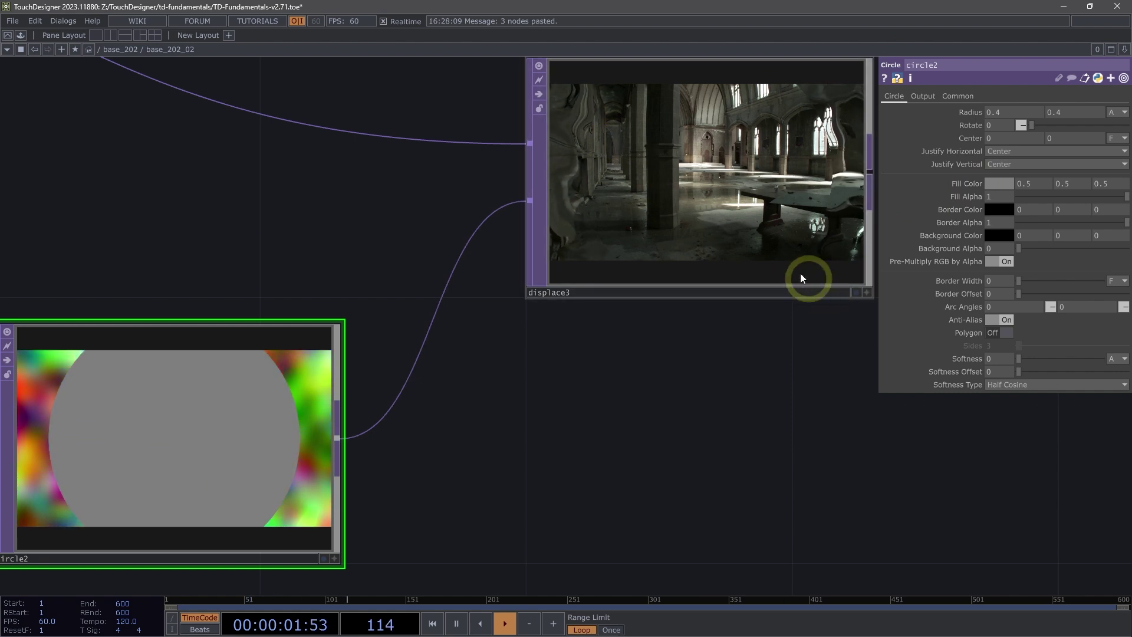
{"action": "left_click", "coordinate": [767, 196]}
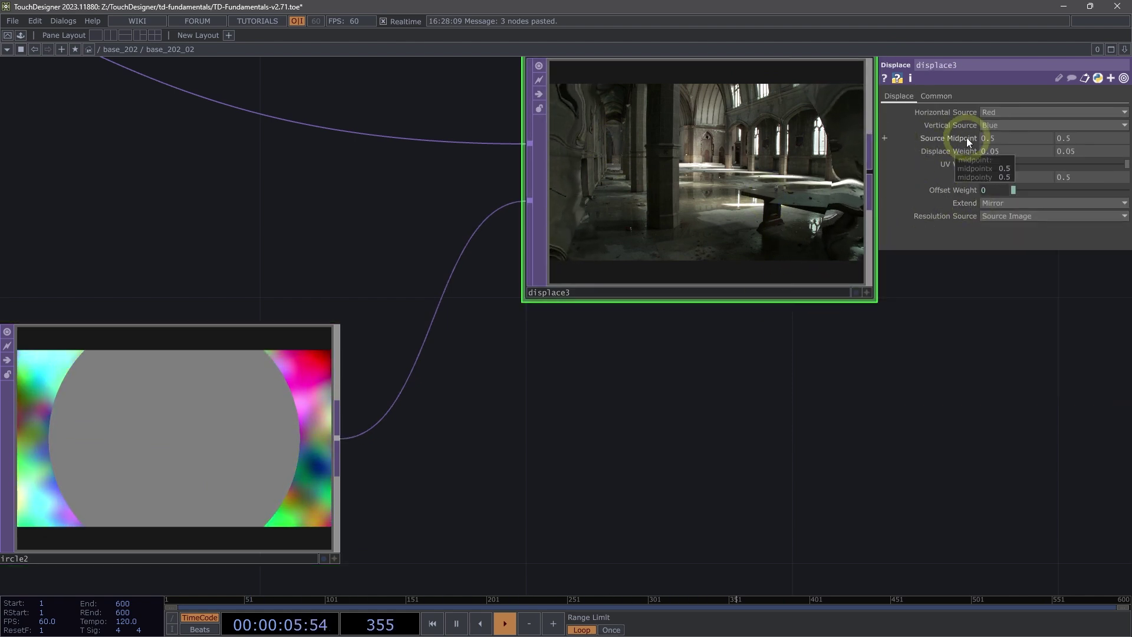
{"action": "left_click", "coordinate": [252, 436]}
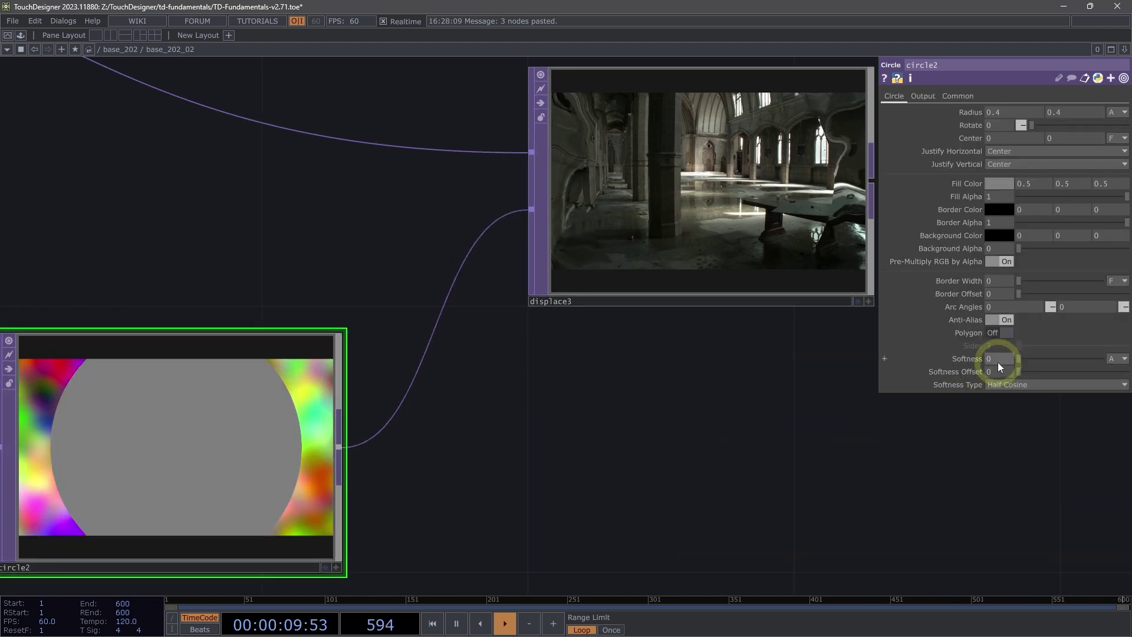
- Set circle2's Softness to 0.15 and zoom in to inspect displace3
{"action": "type", "text": ".15"}
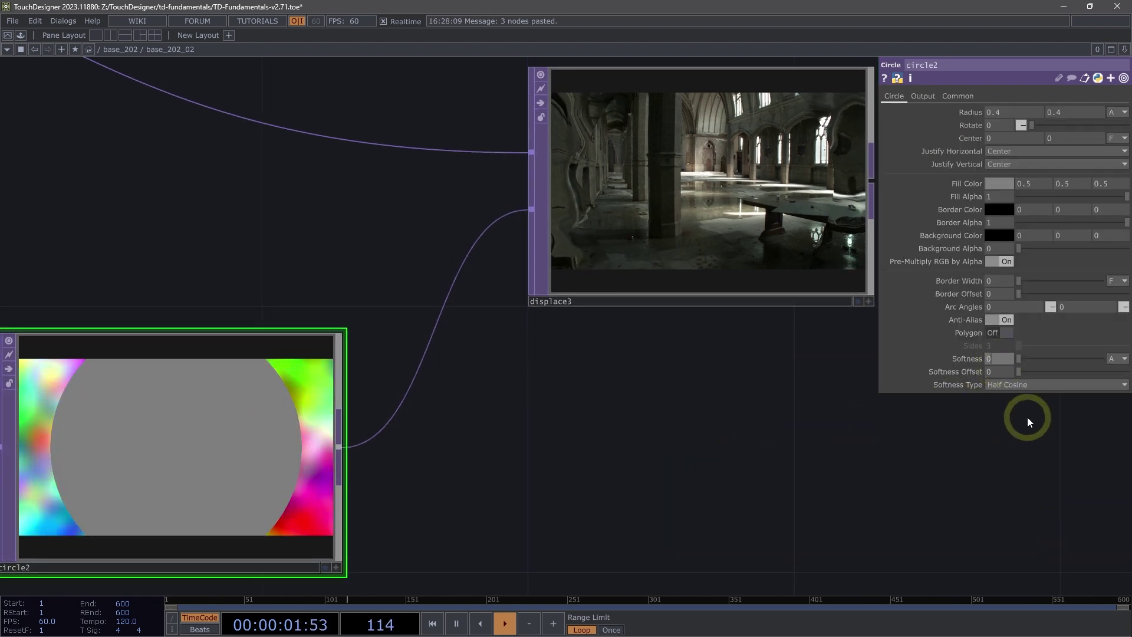
{"action": "key", "text": "Return"}
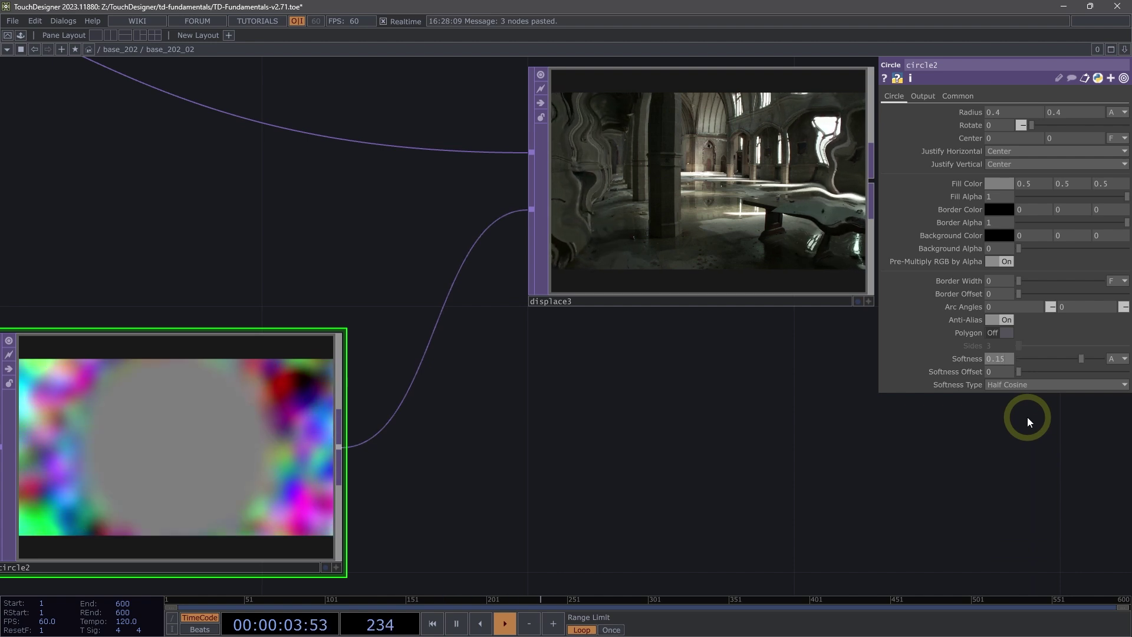
{"action": "scroll", "coordinate": [808, 172], "scroll_direction": "up", "scroll_amount": 3}
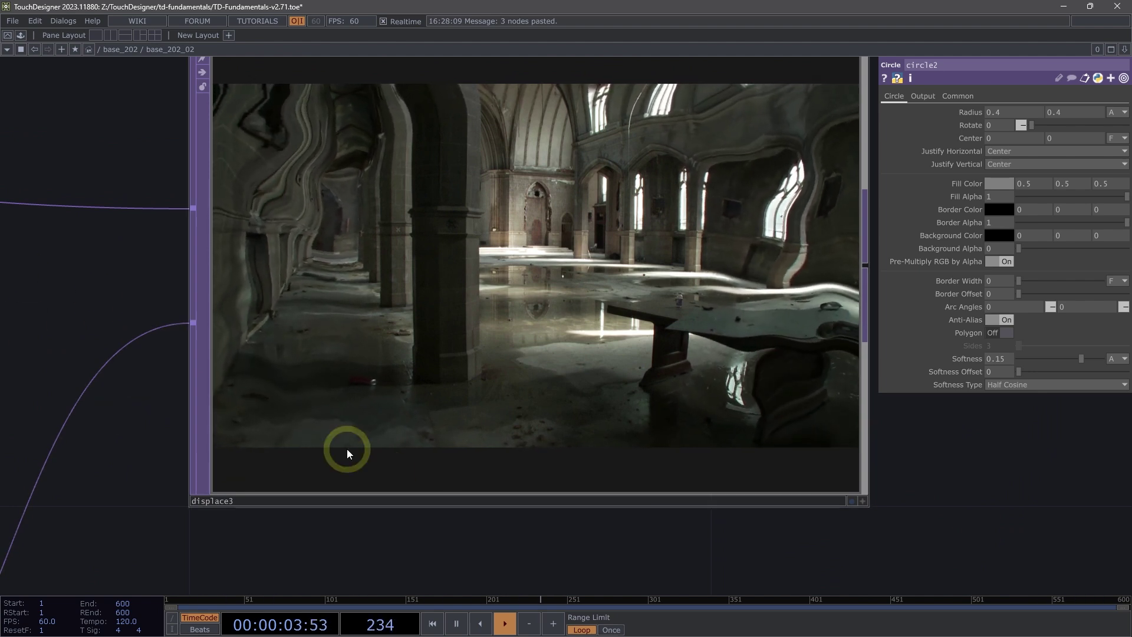
{"action": "scroll", "coordinate": [756, 369], "scroll_direction": "down", "scroll_amount": 3}
{"action": "scroll", "coordinate": [756, 369], "scroll_direction": "down", "scroll_amount": 2}
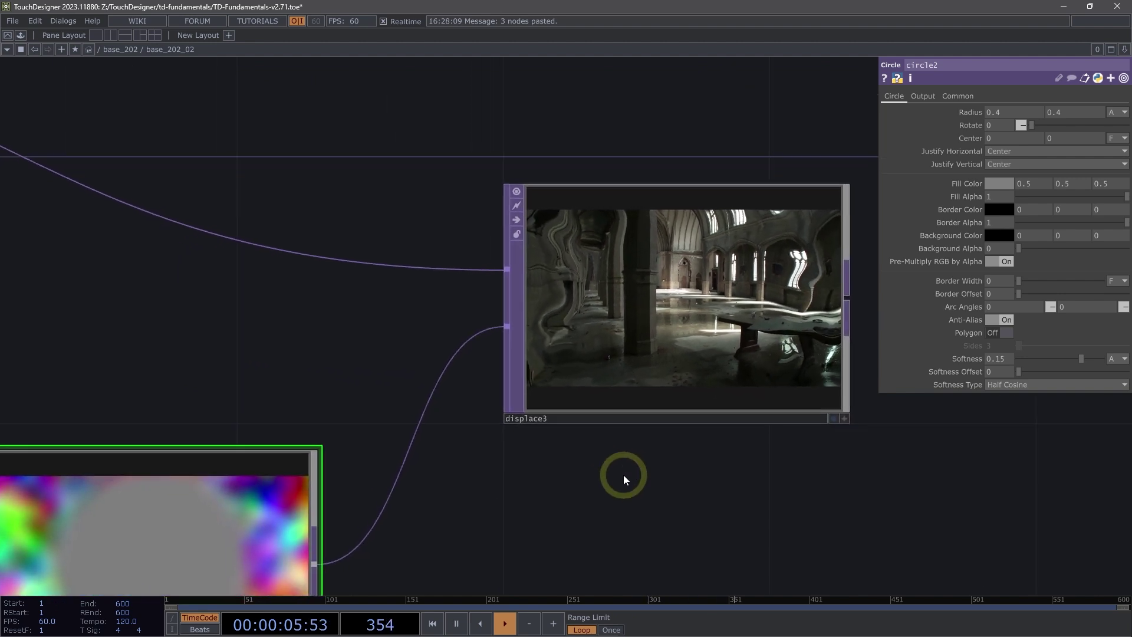
{"action": "scroll", "coordinate": [717, 449], "scroll_direction": "down", "scroll_amount": 1}
{"action": "scroll", "coordinate": [711, 352], "scroll_direction": "up", "scroll_amount": 3}
{"action": "scroll", "coordinate": [711, 352], "scroll_direction": "down", "scroll_amount": 4}
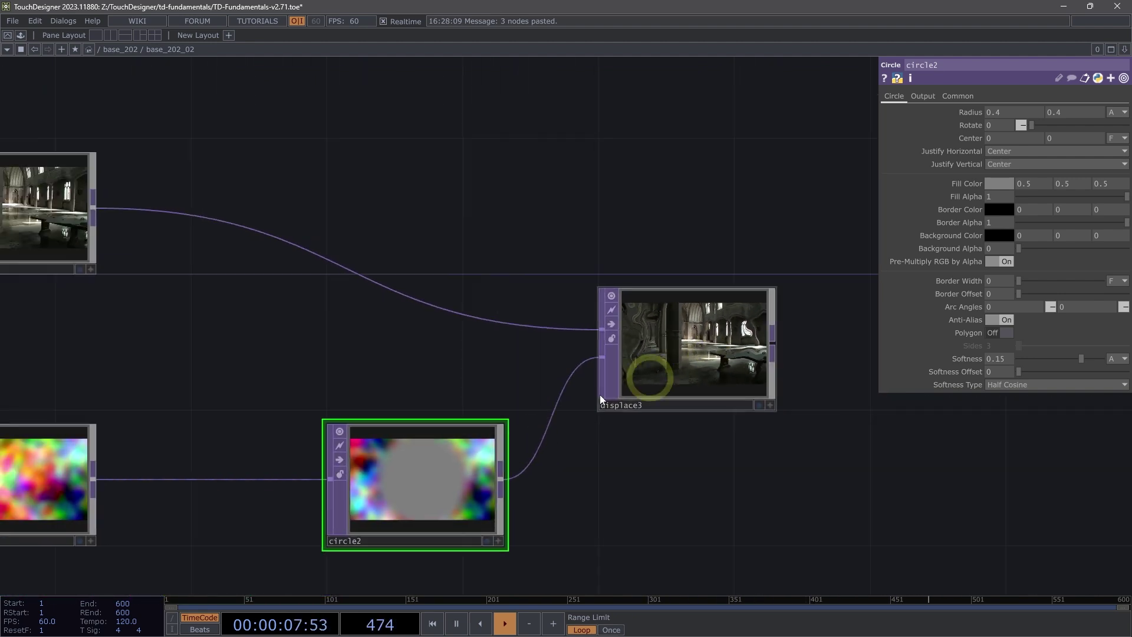
- Change noise2's Amplitude from 0.5 to 0.2
{"action": "left_click", "coordinate": [121, 476]}
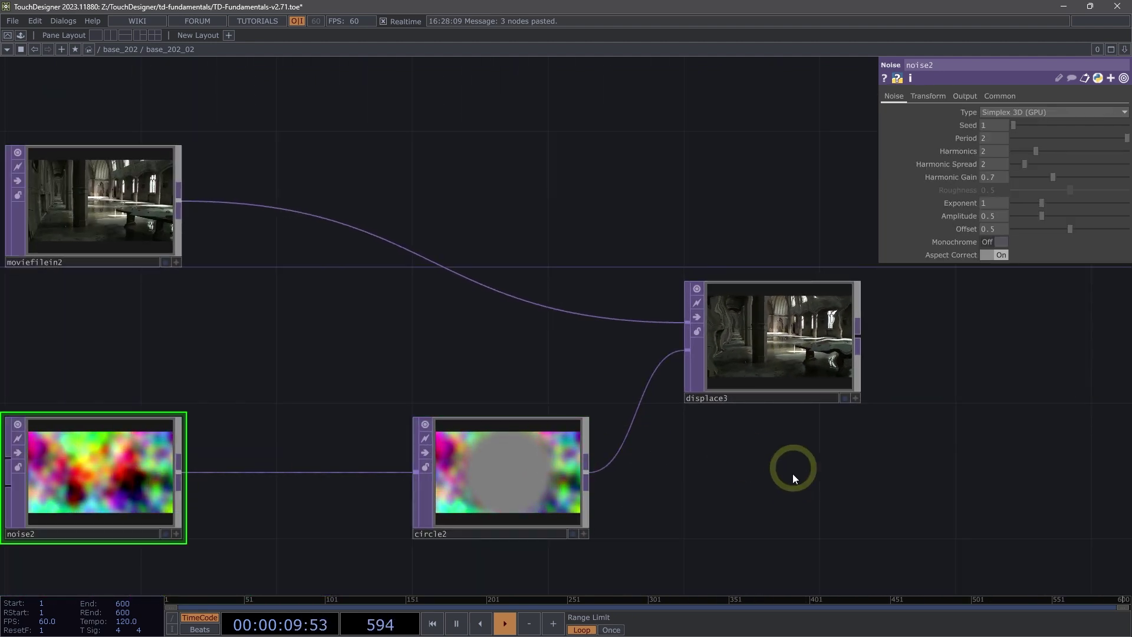
{"action": "scroll", "coordinate": [761, 373], "scroll_direction": "up", "scroll_amount": 1}
{"action": "scroll", "coordinate": [707, 380], "scroll_direction": "up", "scroll_amount": 4}
{"action": "scroll", "coordinate": [477, 365], "scroll_direction": "up", "scroll_amount": 1}
{"action": "scroll", "coordinate": [519, 236], "scroll_direction": "up", "scroll_amount": 2}
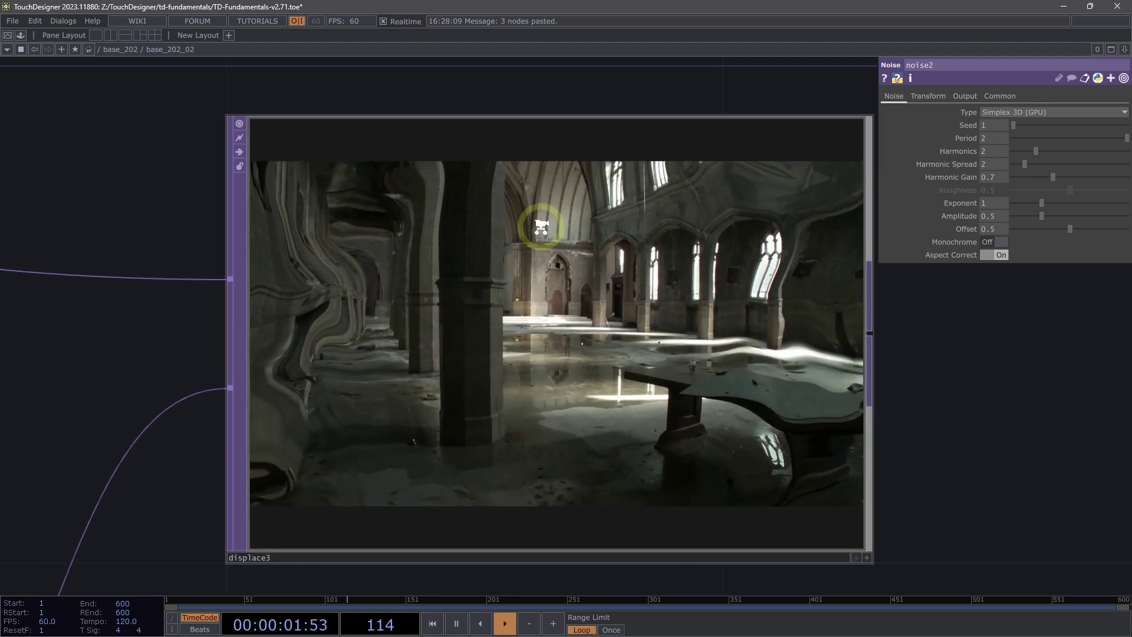
{"action": "left_click_drag", "start_coordinate": [950, 338], "coordinate": [967, 325]}
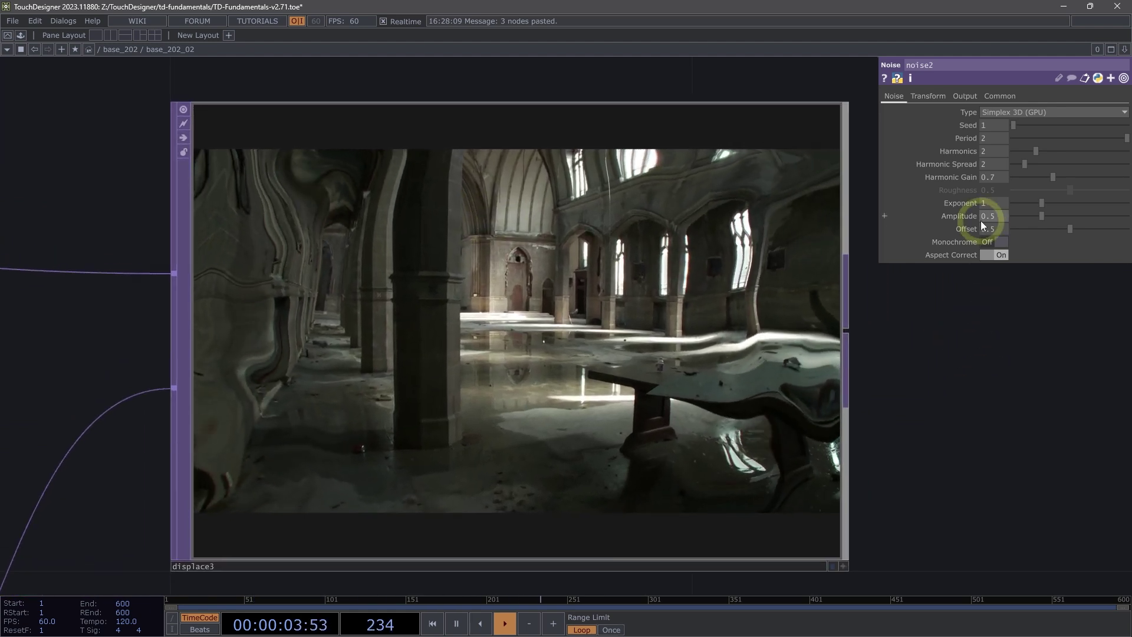
{"action": "left_click", "coordinate": [1002, 218]}
{"action": "key", "text": "BackSpace"}
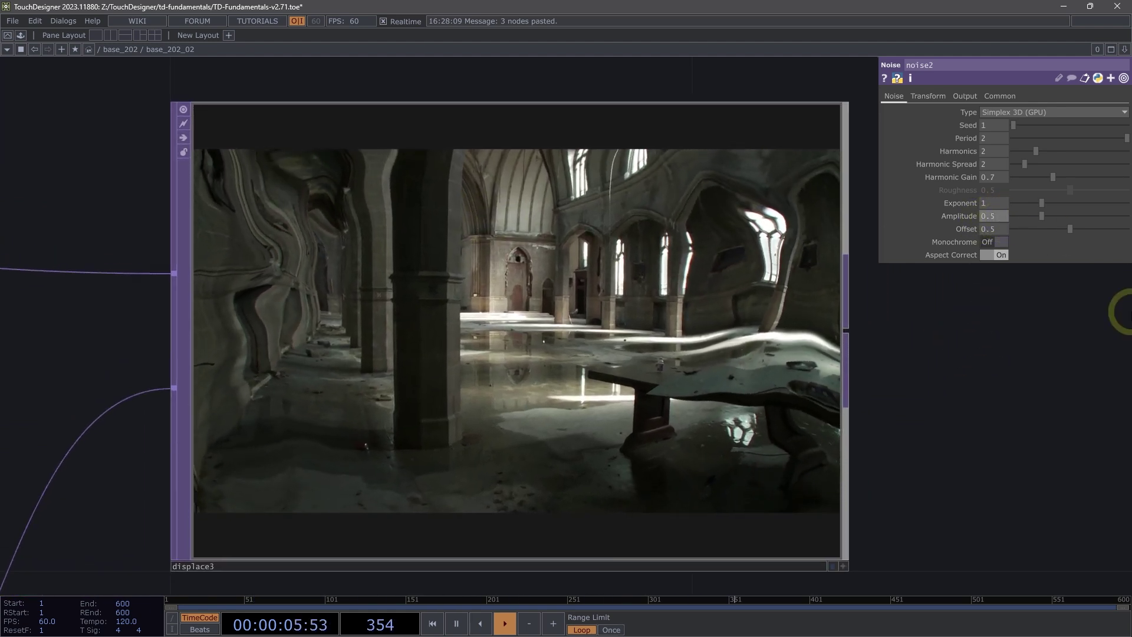
{"action": "type", "text": "2"}
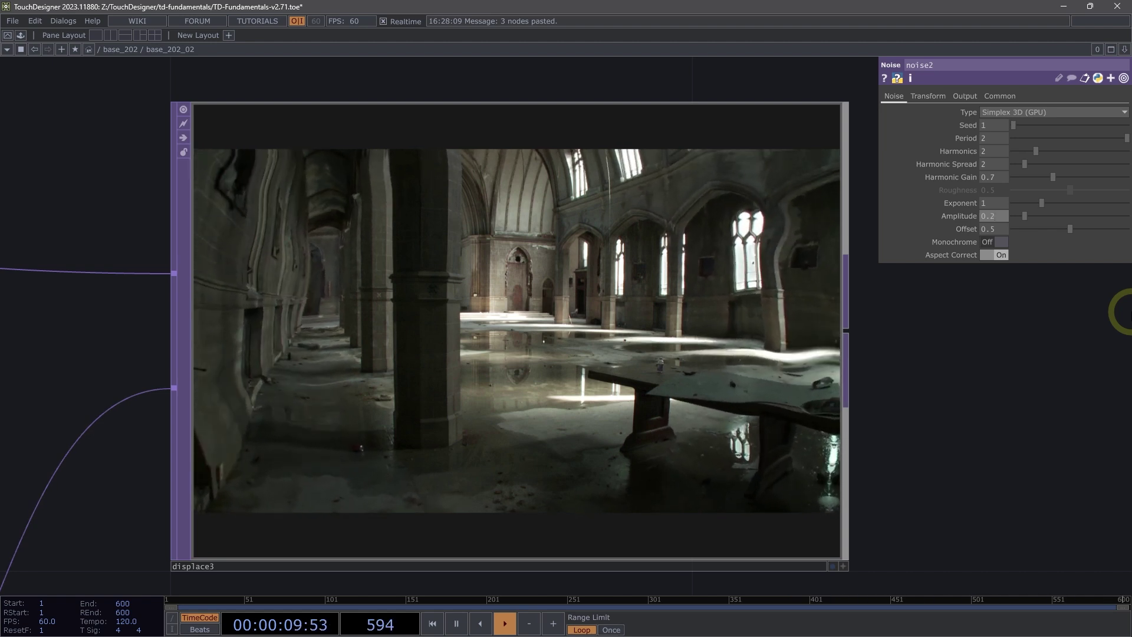
{"action": "left_click", "coordinate": [985, 266]}
{"action": "left_click", "coordinate": [983, 219]}
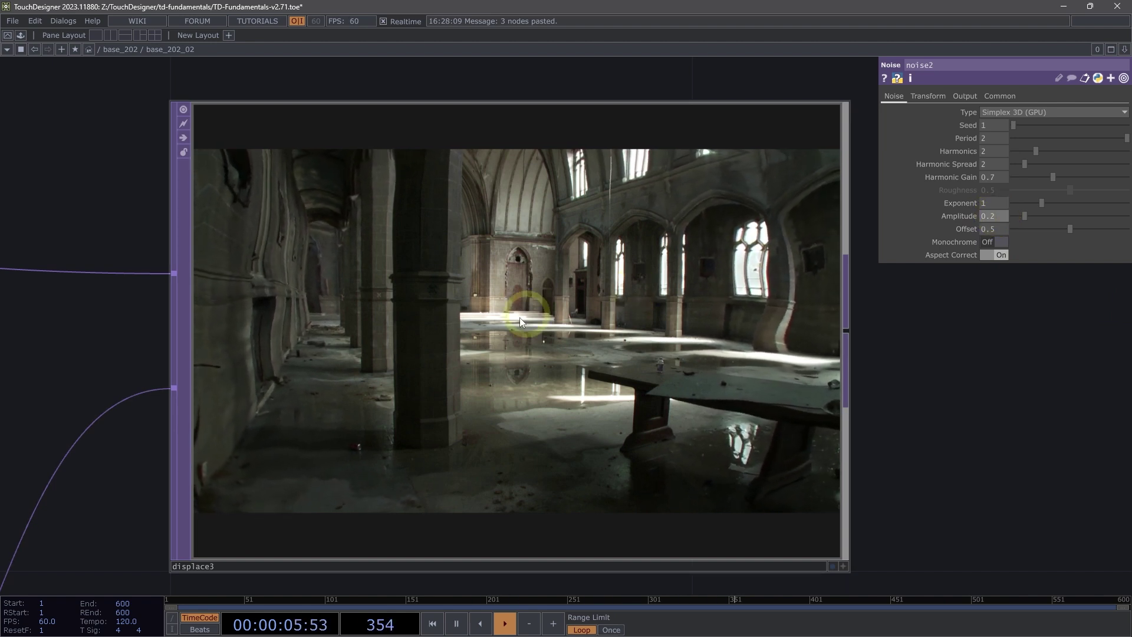
{"action": "left_click", "coordinate": [525, 284]}
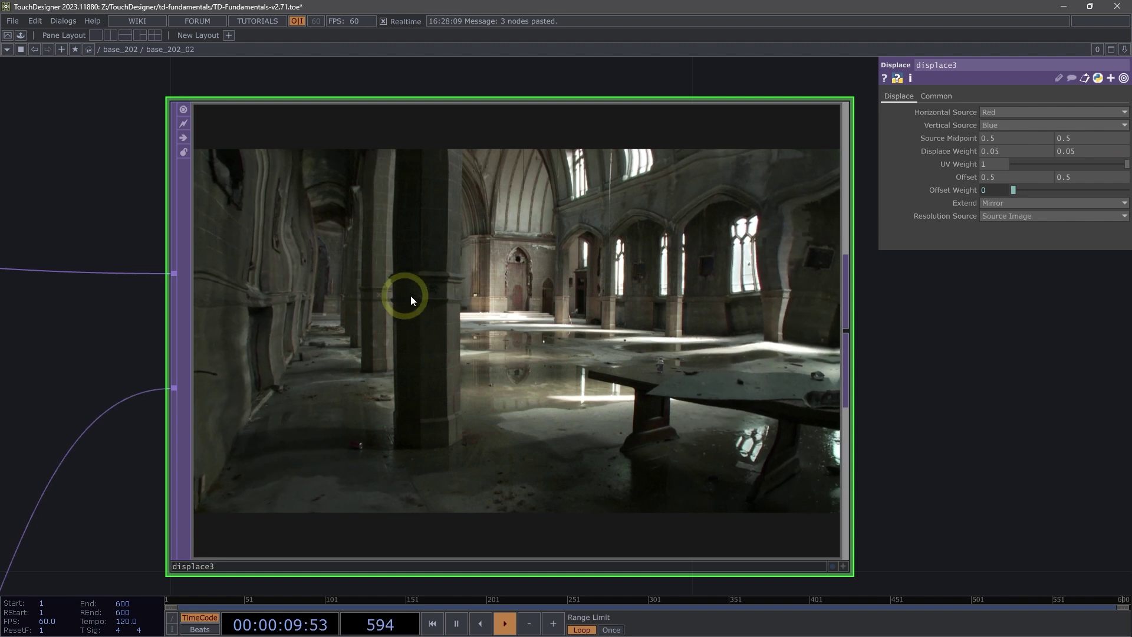
- Toggle the R channel in displace3's Channel Mask on the Common page
{"action": "left_click", "coordinate": [936, 96]}
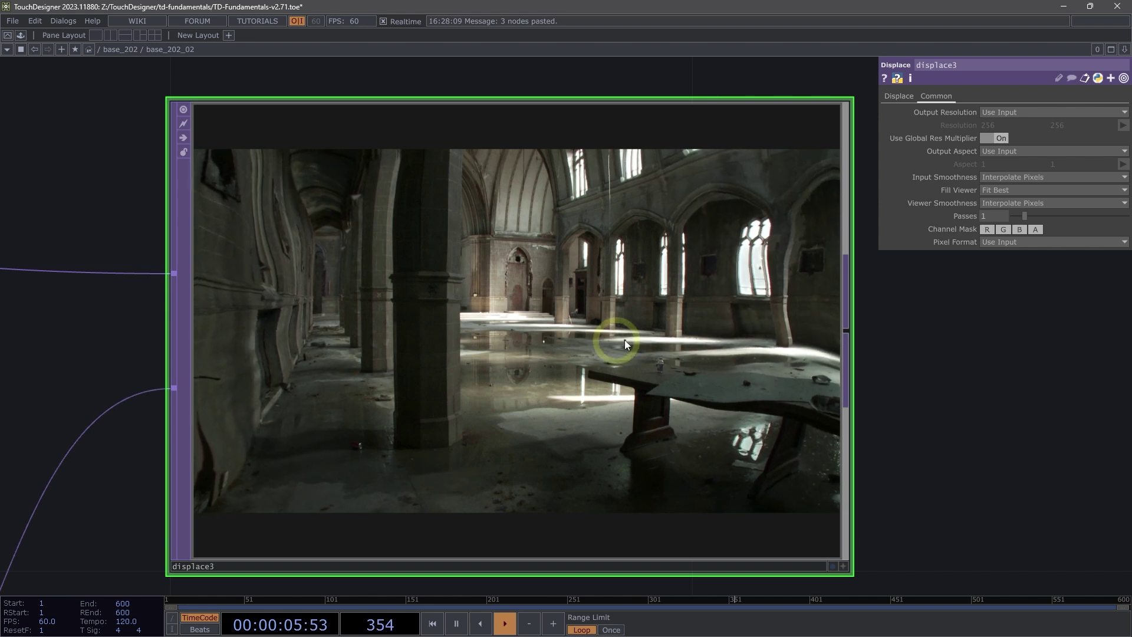
{"action": "left_click", "coordinate": [985, 230]}
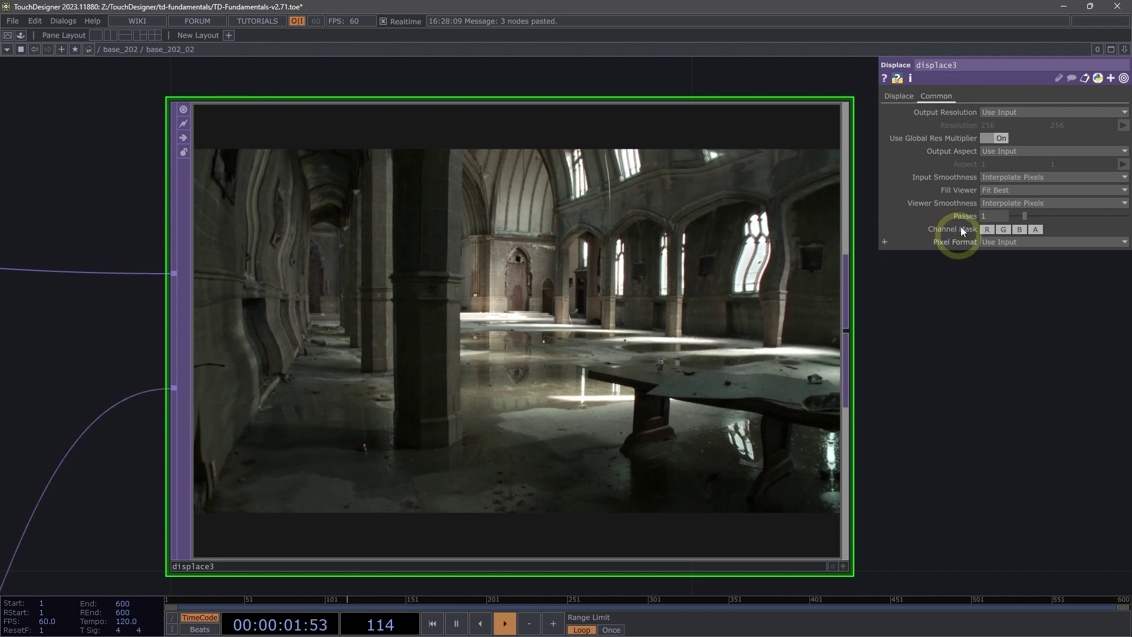
{"action": "left_click", "coordinate": [987, 229]}
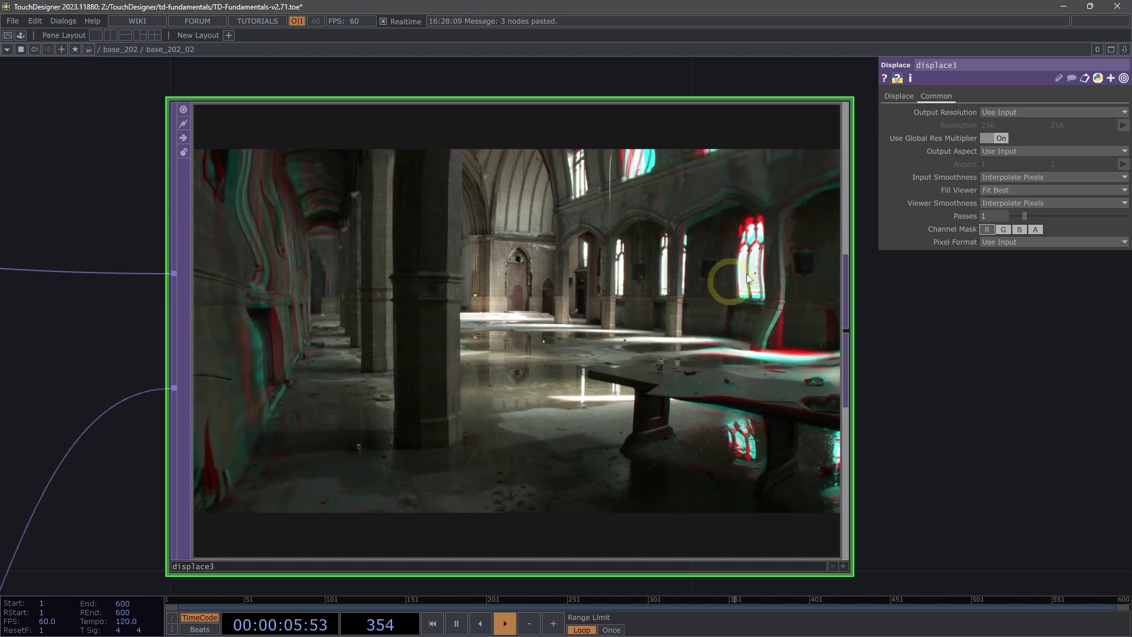
{"action": "left_click", "coordinate": [900, 96]}
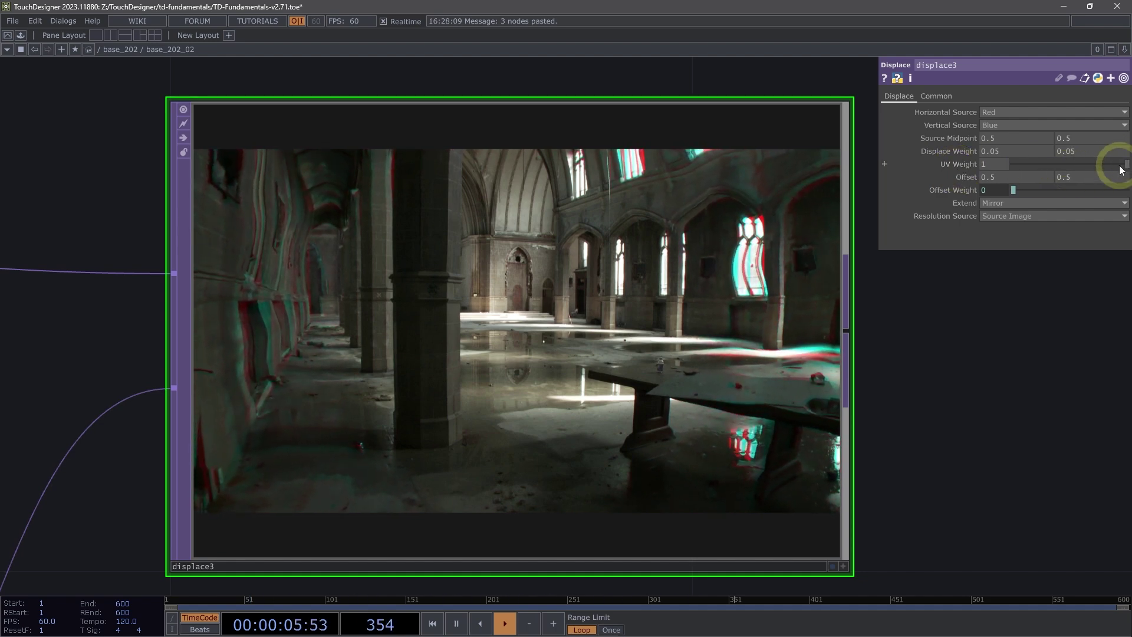
- Drag displace3's UV Weight to 0.95, leaving Offset Weight at 0.05
{"action": "mouse_move", "coordinate": [1127, 165]}
{"action": "left_mouse_down"}
{"action": "mouse_move", "coordinate": [1066, 164]}
{"action": "mouse_move", "coordinate": [1122, 165]}
{"action": "mouse_move", "coordinate": [1020, 144]}
{"action": "mouse_move", "coordinate": [981, 154]}
{"action": "mouse_move", "coordinate": [990, 168]}
{"action": "left_mouse_up"}
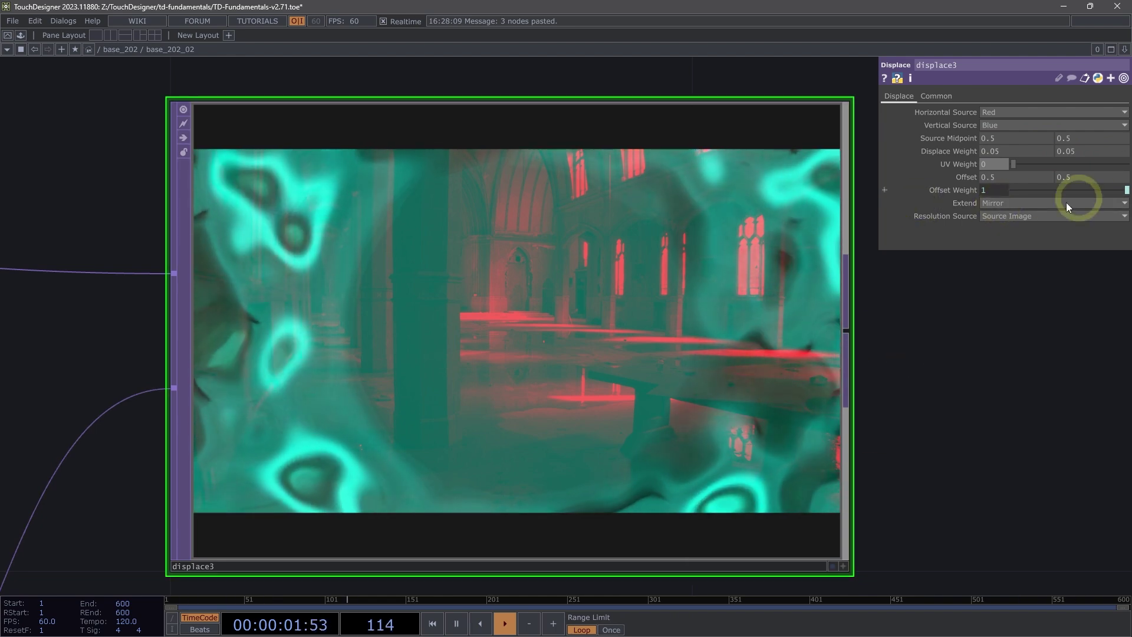
{"action": "left_click_drag", "start_coordinate": [1018, 165], "coordinate": [1126, 165]}
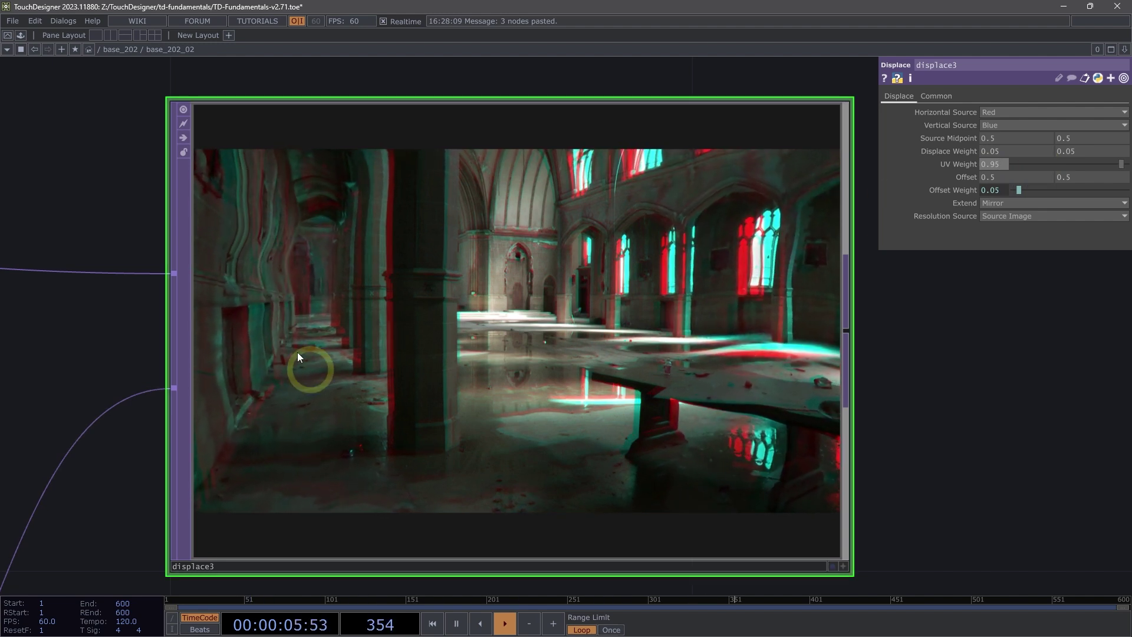
- Change noise2's tz expression multiplier from absTime.seconds * 0.15 to * 0.1
{"action": "scroll", "coordinate": [762, 423], "scroll_direction": "down", "scroll_amount": 3}
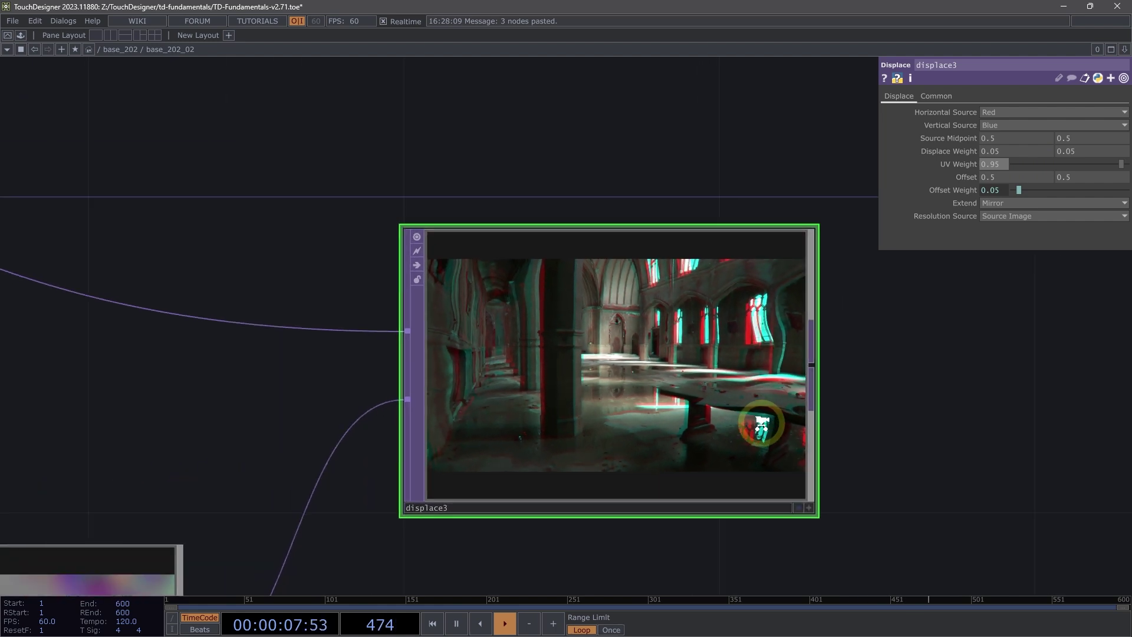
{"action": "scroll", "coordinate": [761, 425], "scroll_direction": "down", "scroll_amount": 3}
{"action": "scroll", "coordinate": [354, 451], "scroll_direction": "down", "scroll_amount": 2}
{"action": "key", "text": "h"}
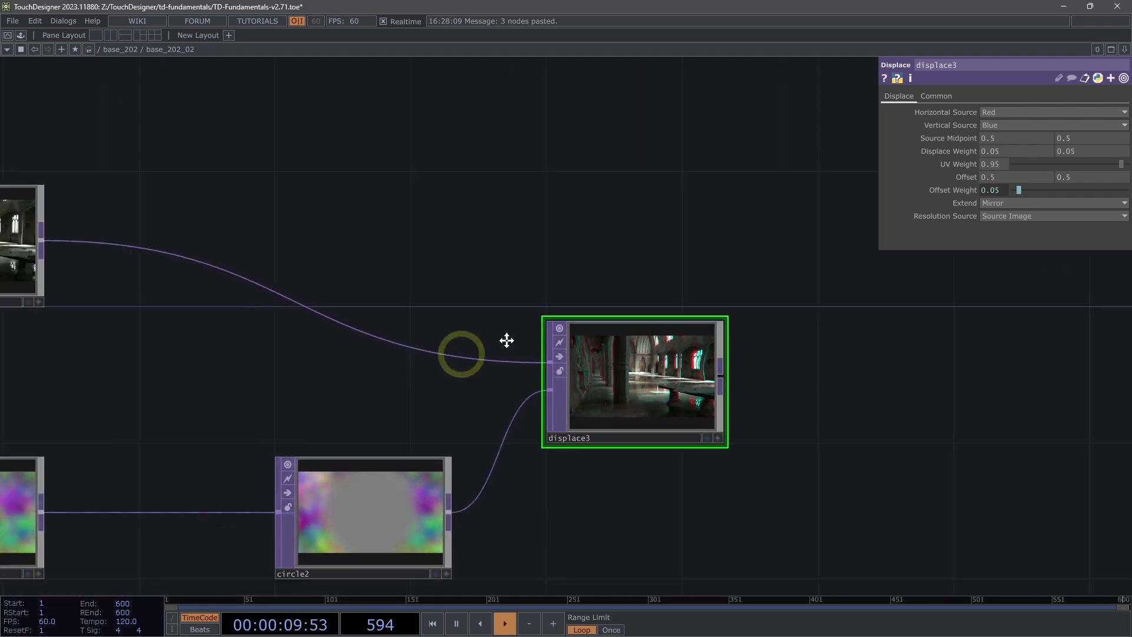
{"action": "left_click", "coordinate": [220, 405]}
{"action": "scroll", "coordinate": [762, 257], "scroll_direction": "up", "scroll_amount": 3}
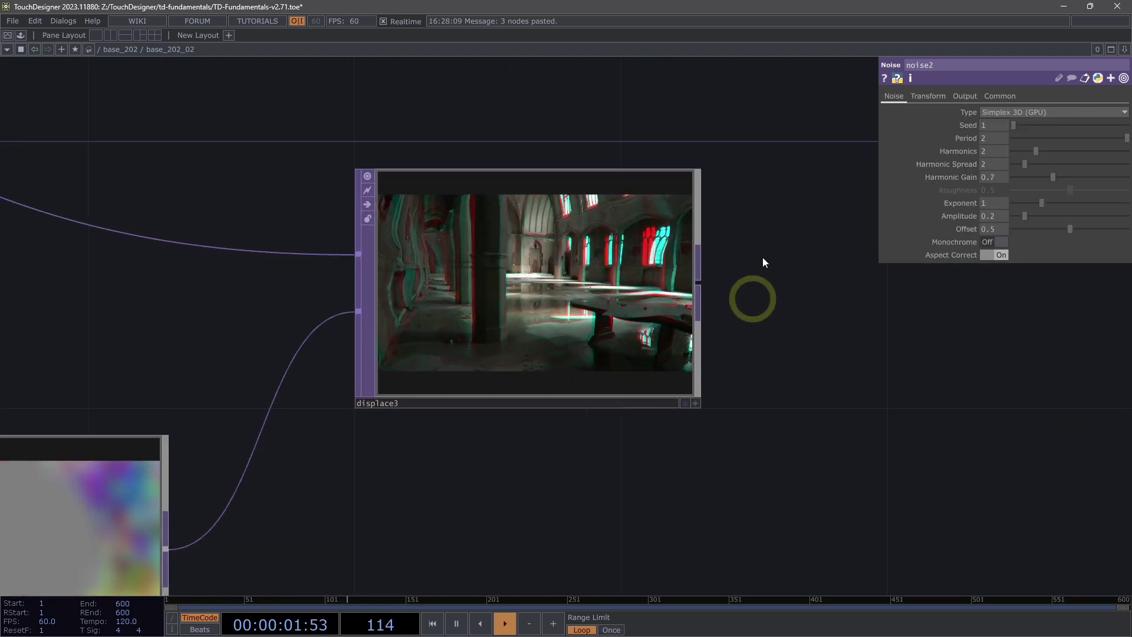
{"action": "left_click", "coordinate": [927, 95]}
{"action": "scroll", "coordinate": [664, 144], "scroll_direction": "up", "scroll_amount": 1}
{"action": "scroll", "coordinate": [664, 144], "scroll_direction": "up", "scroll_amount": 1}
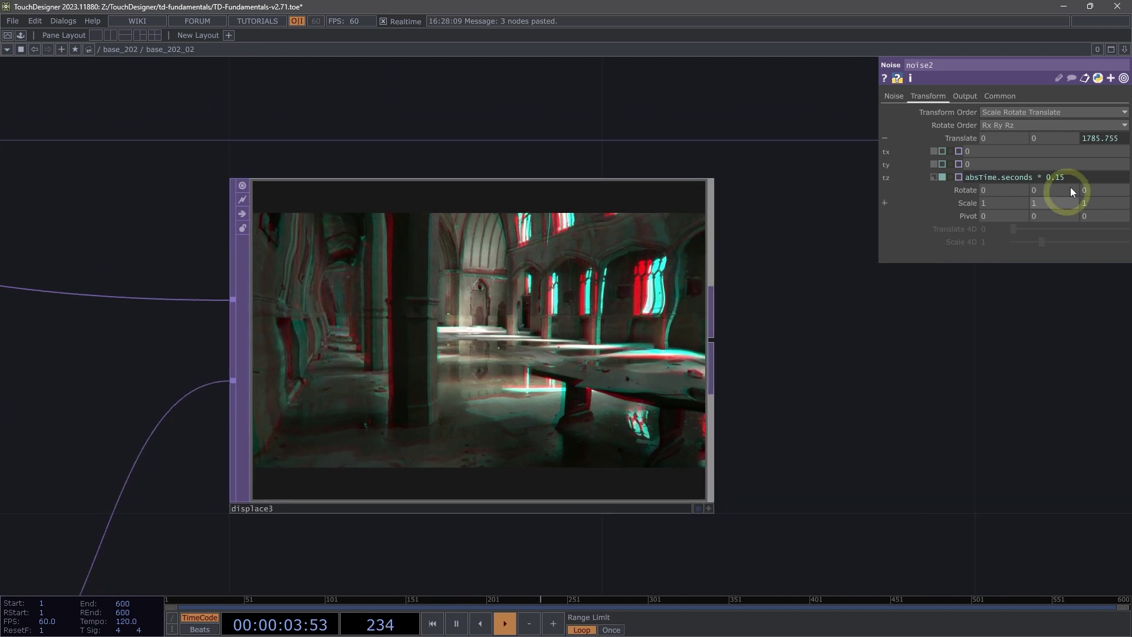
{"action": "key", "text": "BackSpace"}
{"action": "key", "text": "Return"}
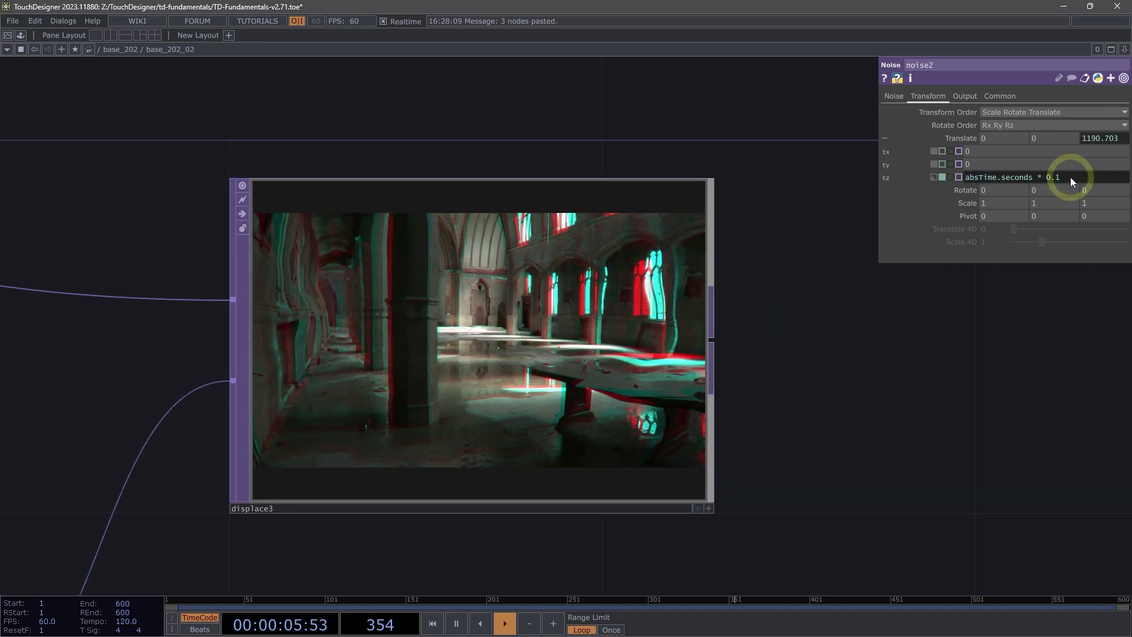
- Reduce the tz multiplier further to absTime.seconds * 0.05
{"action": "scroll", "coordinate": [488, 337], "scroll_direction": "up", "scroll_amount": 1}
{"action": "scroll", "coordinate": [488, 337], "scroll_direction": "up", "scroll_amount": 1}
{"action": "type", "text": "05"}
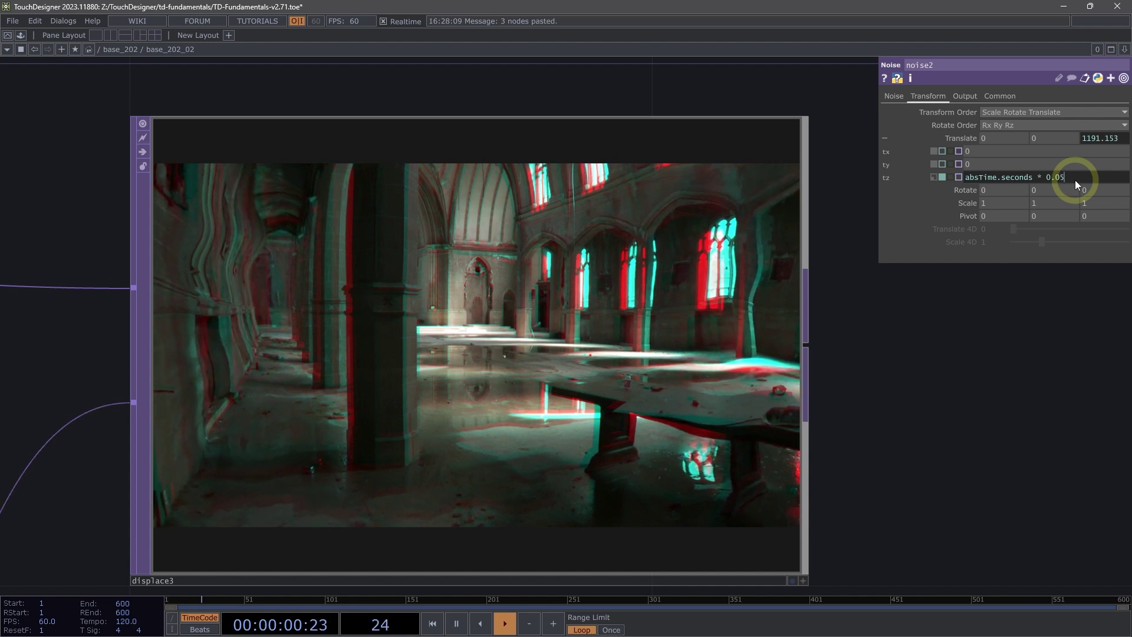
{"action": "key", "text": "BackSpace"}
{"action": "type", "text": "05"}
{"action": "key", "text": "Return"}
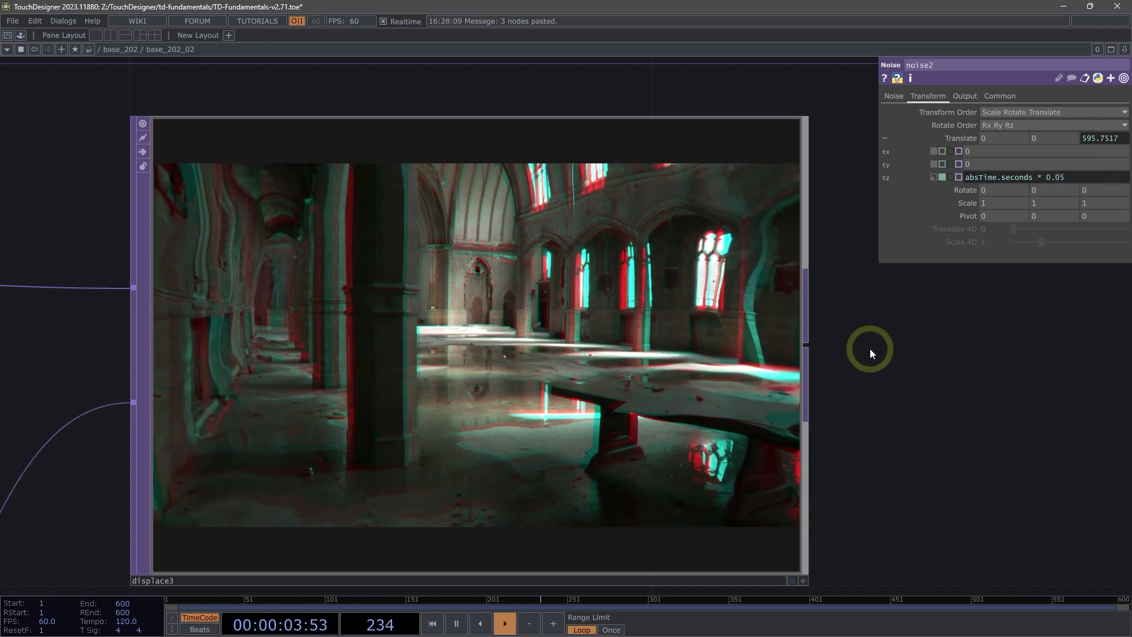
{"action": "left_click_drag", "start_coordinate": [883, 386], "coordinate": [886, 370]}
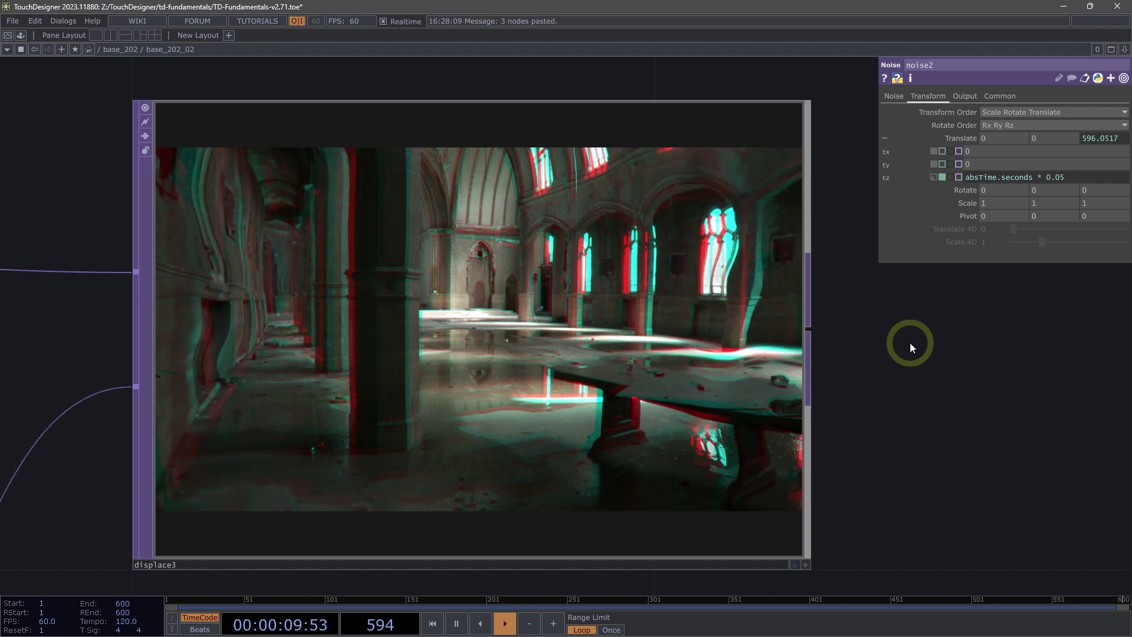
- Zoom out and pan the network editor to frame all three Displace networks
{"action": "scroll", "coordinate": [911, 342], "scroll_direction": "down", "scroll_amount": 3}
{"action": "scroll", "coordinate": [910, 339], "scroll_direction": "down", "scroll_amount": 3}
{"action": "scroll", "coordinate": [911, 339], "scroll_direction": "down", "scroll_amount": 3}
{"action": "scroll", "coordinate": [903, 334], "scroll_direction": "down", "scroll_amount": 3}
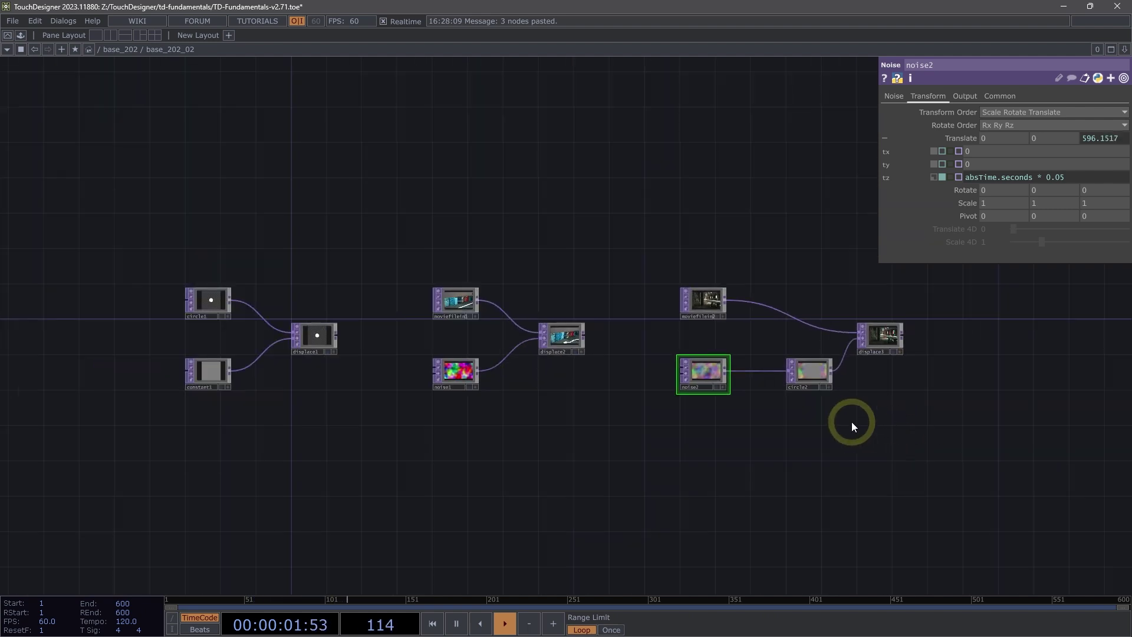
{"action": "scroll", "coordinate": [889, 465], "scroll_direction": "up", "scroll_amount": 2}
{"action": "scroll", "coordinate": [946, 490], "scroll_direction": "up", "scroll_amount": 2}
{"action": "left_click_drag", "start_coordinate": [753, 476], "coordinate": [753, 490]}
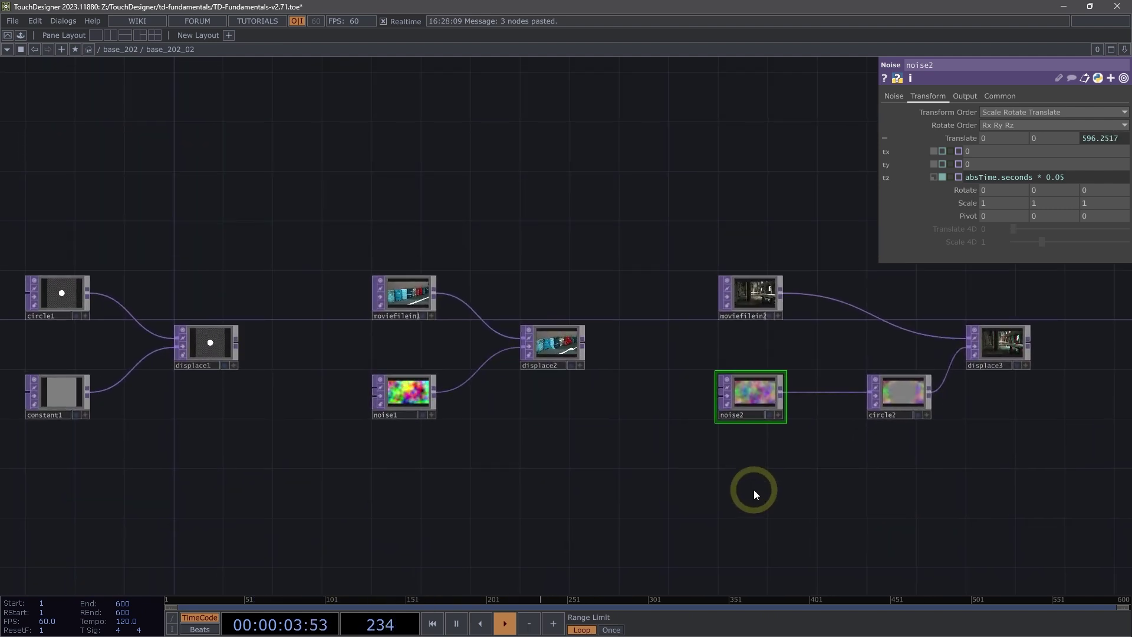